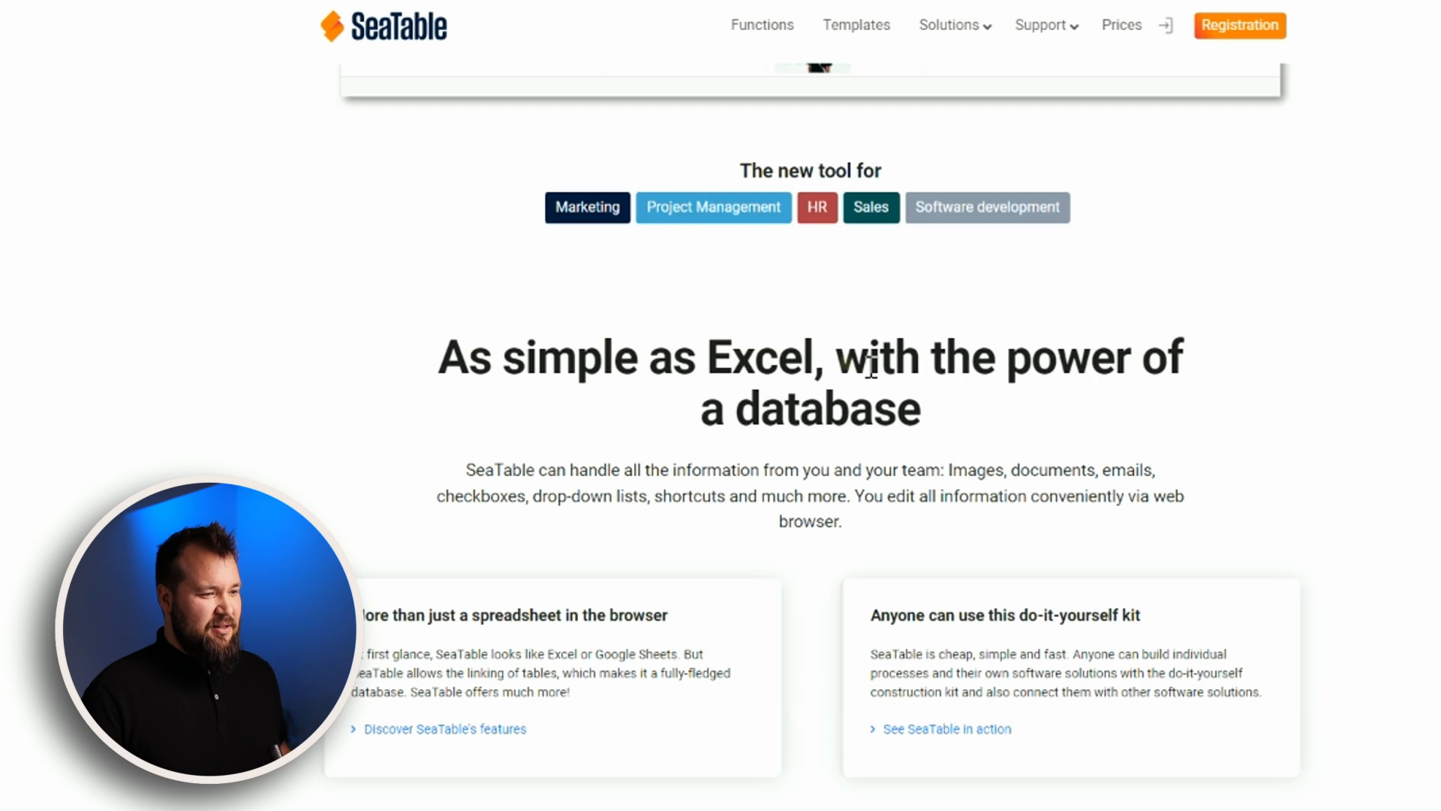
- Examine the SeaTable homepage, from the product description and feature sections to the footer and back to the header
{"action": "left_click", "coordinate": [661, 459]}
{"action": "left_click_drag", "start_coordinate": [525, 472], "coordinate": [909, 492]}
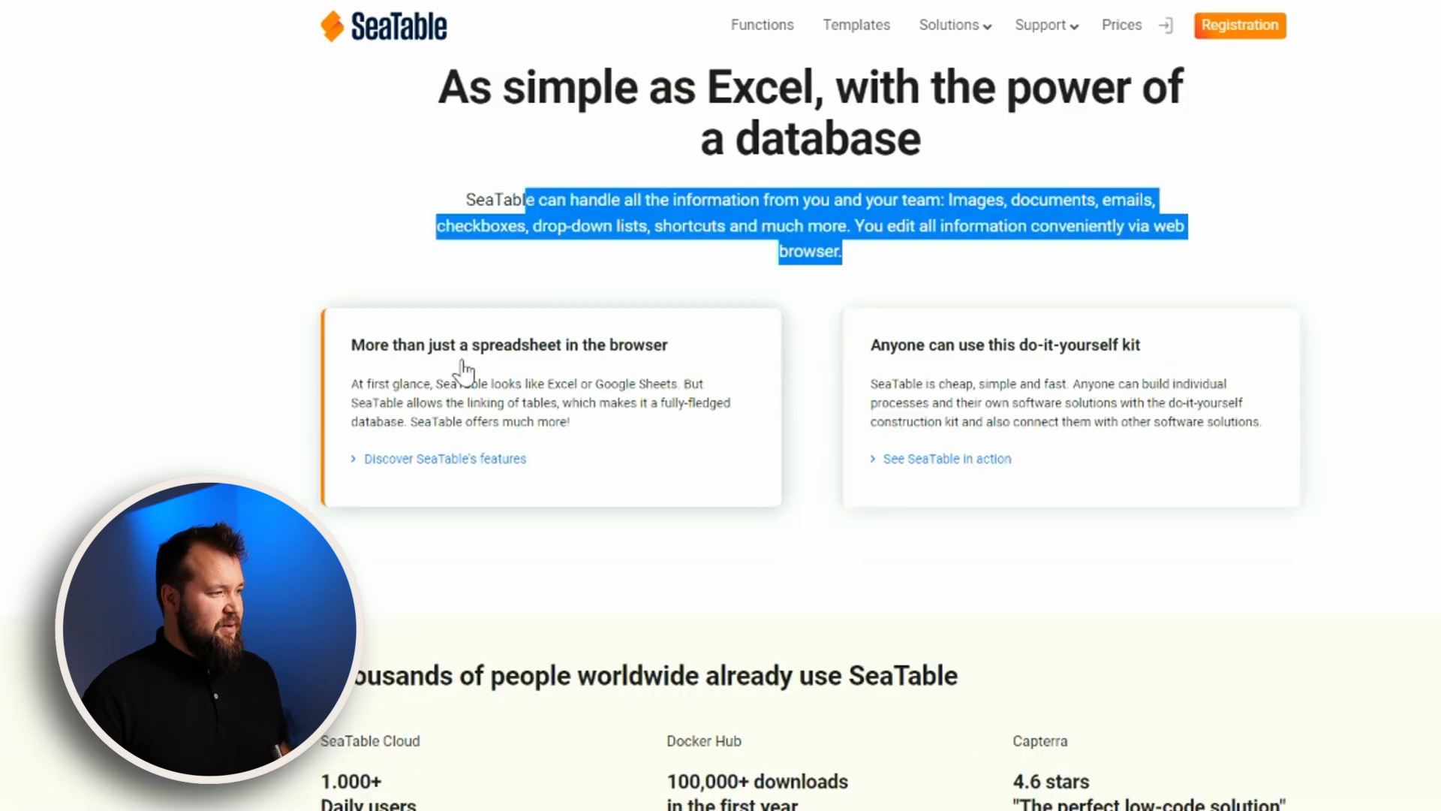
{"action": "scroll", "coordinate": [614, 456], "scroll_direction": "down", "scroll_amount": 3}
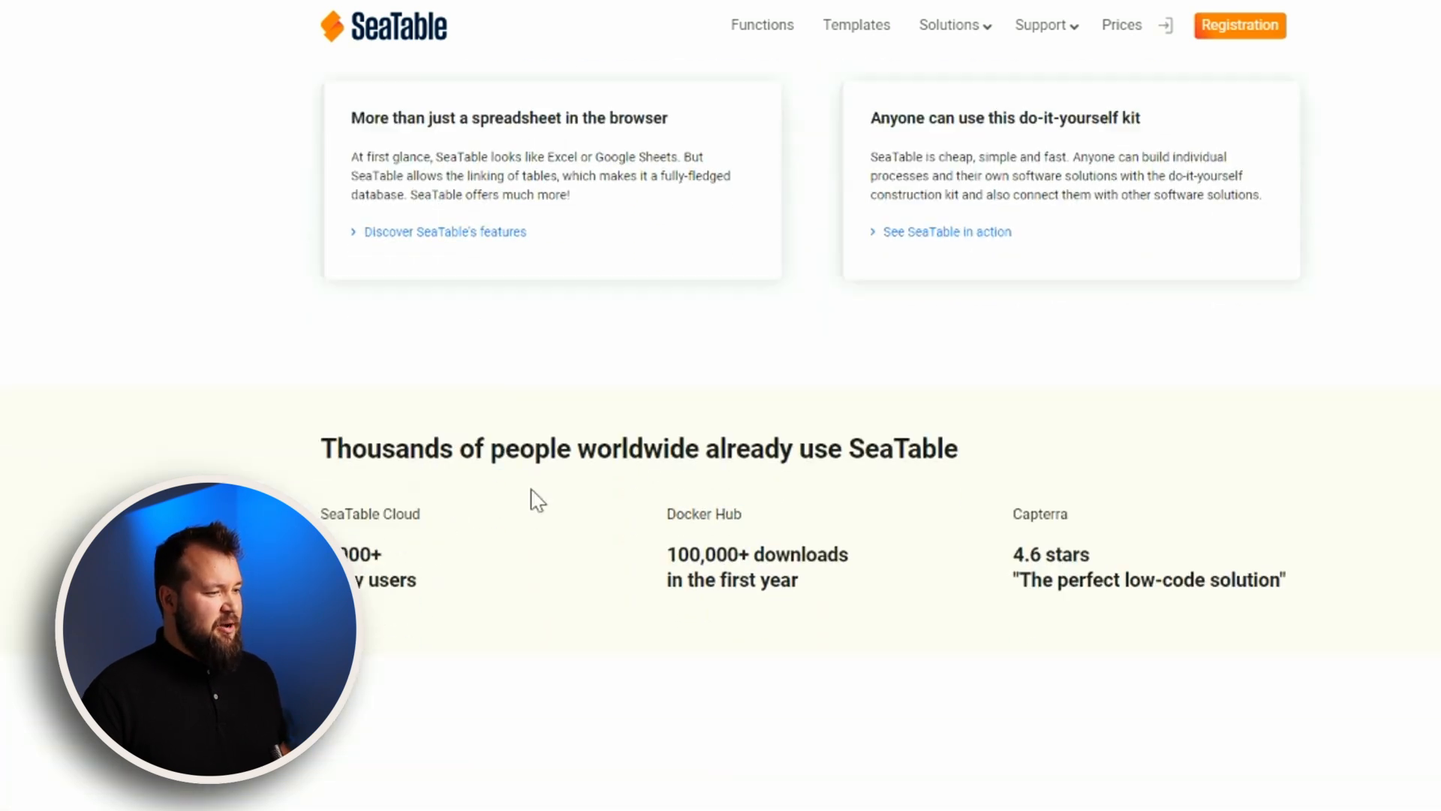
{"action": "scroll", "coordinate": [538, 500], "scroll_direction": "down", "scroll_amount": 6}
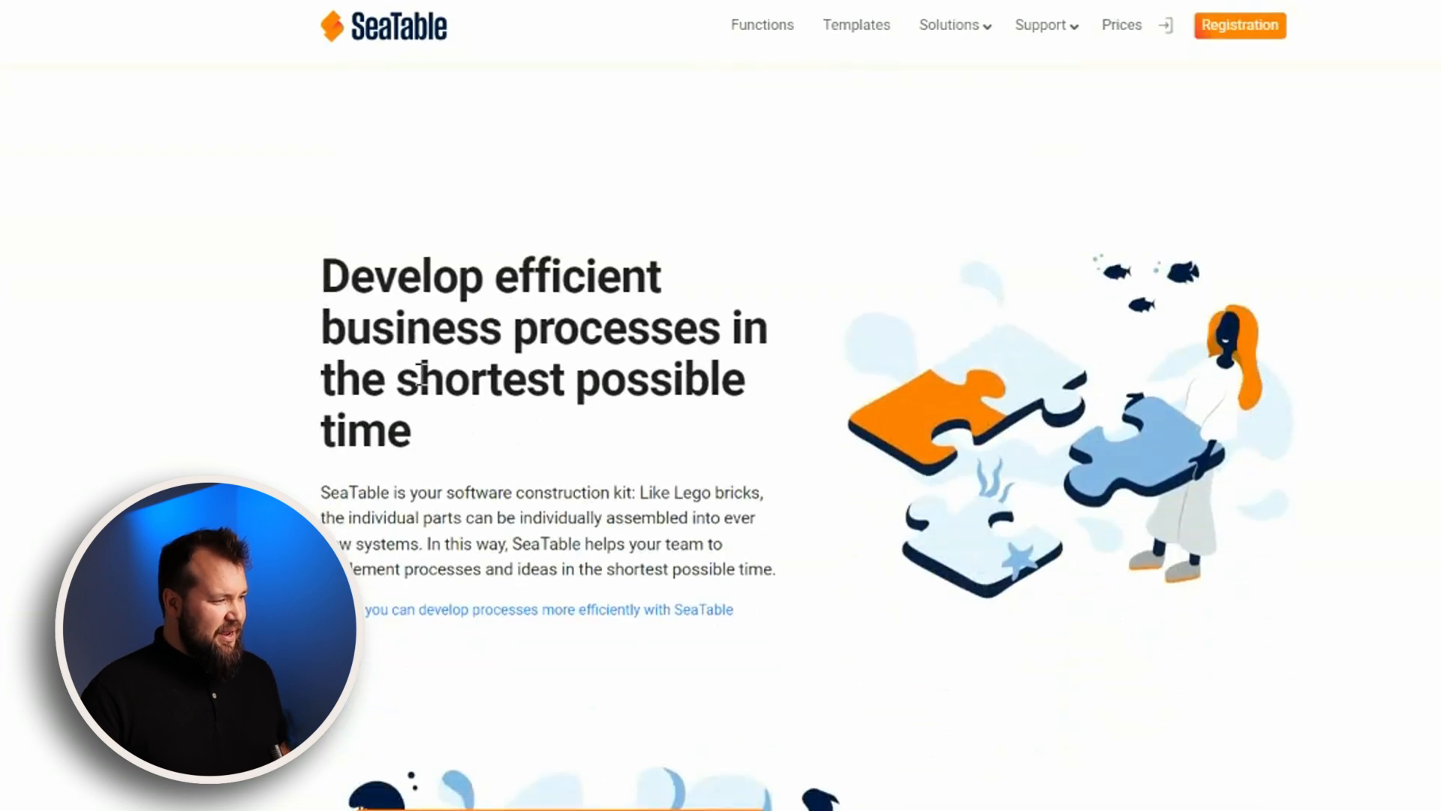
{"action": "scroll", "coordinate": [482, 518], "scroll_direction": "down", "scroll_amount": 10}
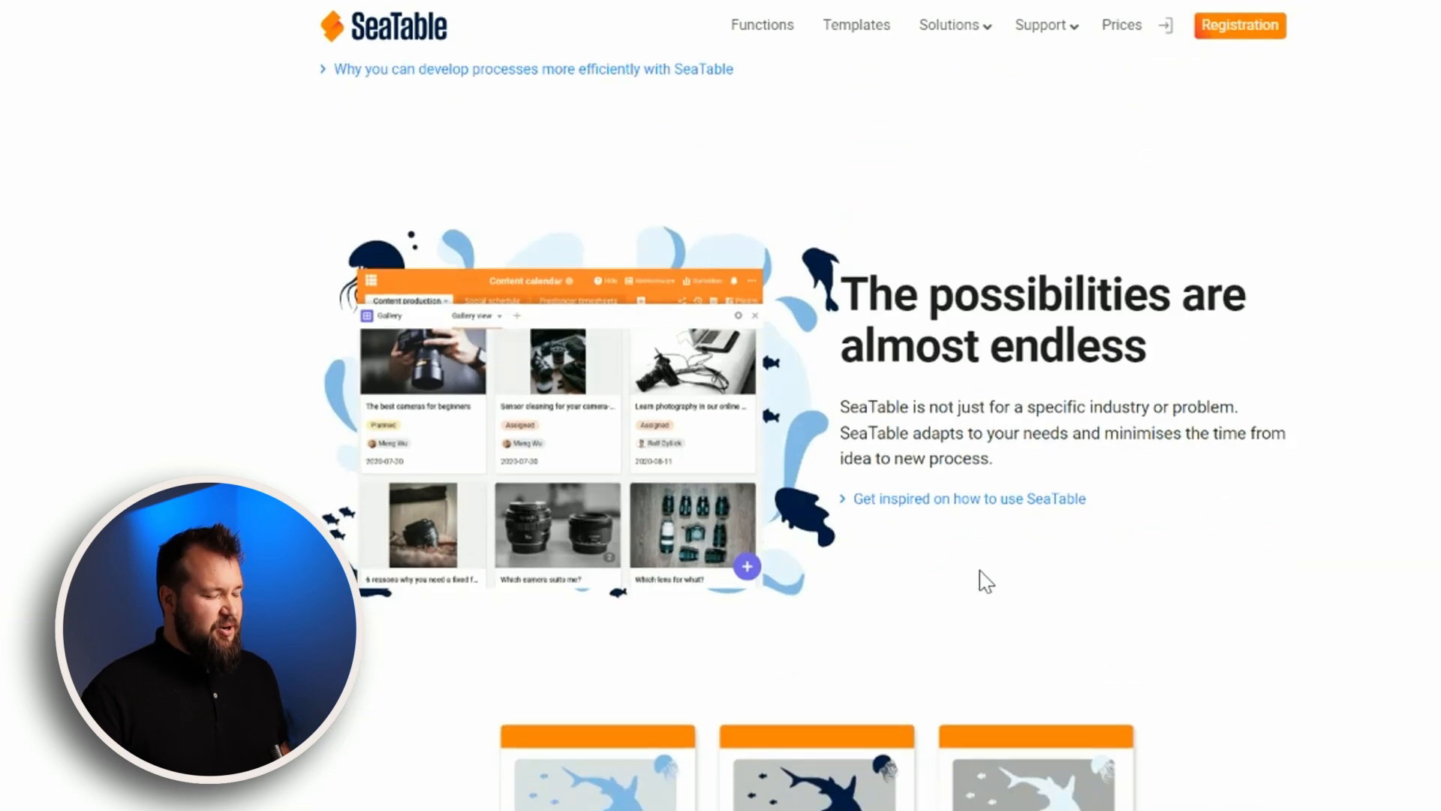
{"action": "scroll", "coordinate": [1276, 548], "scroll_direction": "down", "scroll_amount": 2}
{"action": "scroll", "coordinate": [1190, 531], "scroll_direction": "up", "scroll_amount": 20}
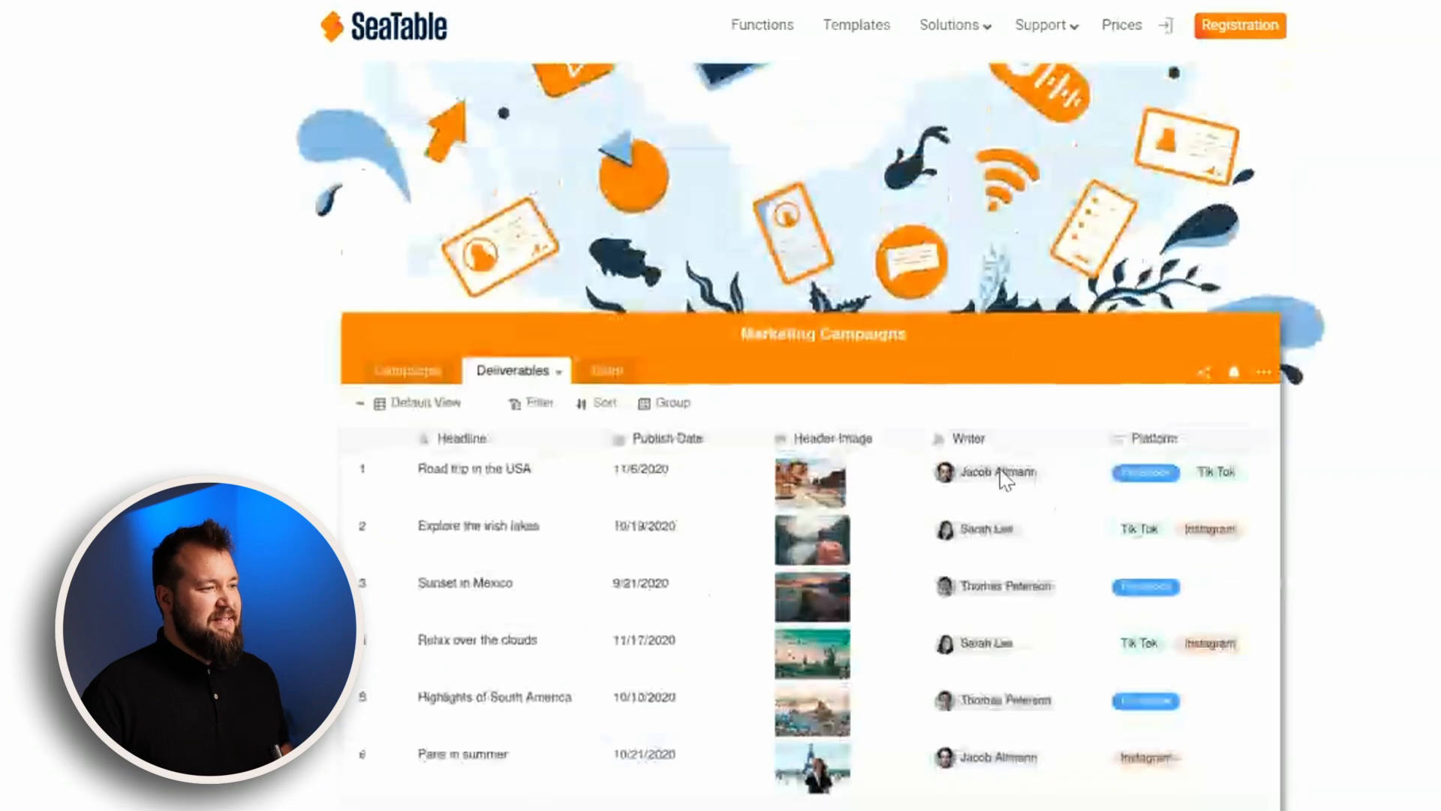
{"action": "left_click", "coordinate": [826, 515]}
{"action": "scroll", "coordinate": [826, 515], "scroll_direction": "down", "scroll_amount": 3}
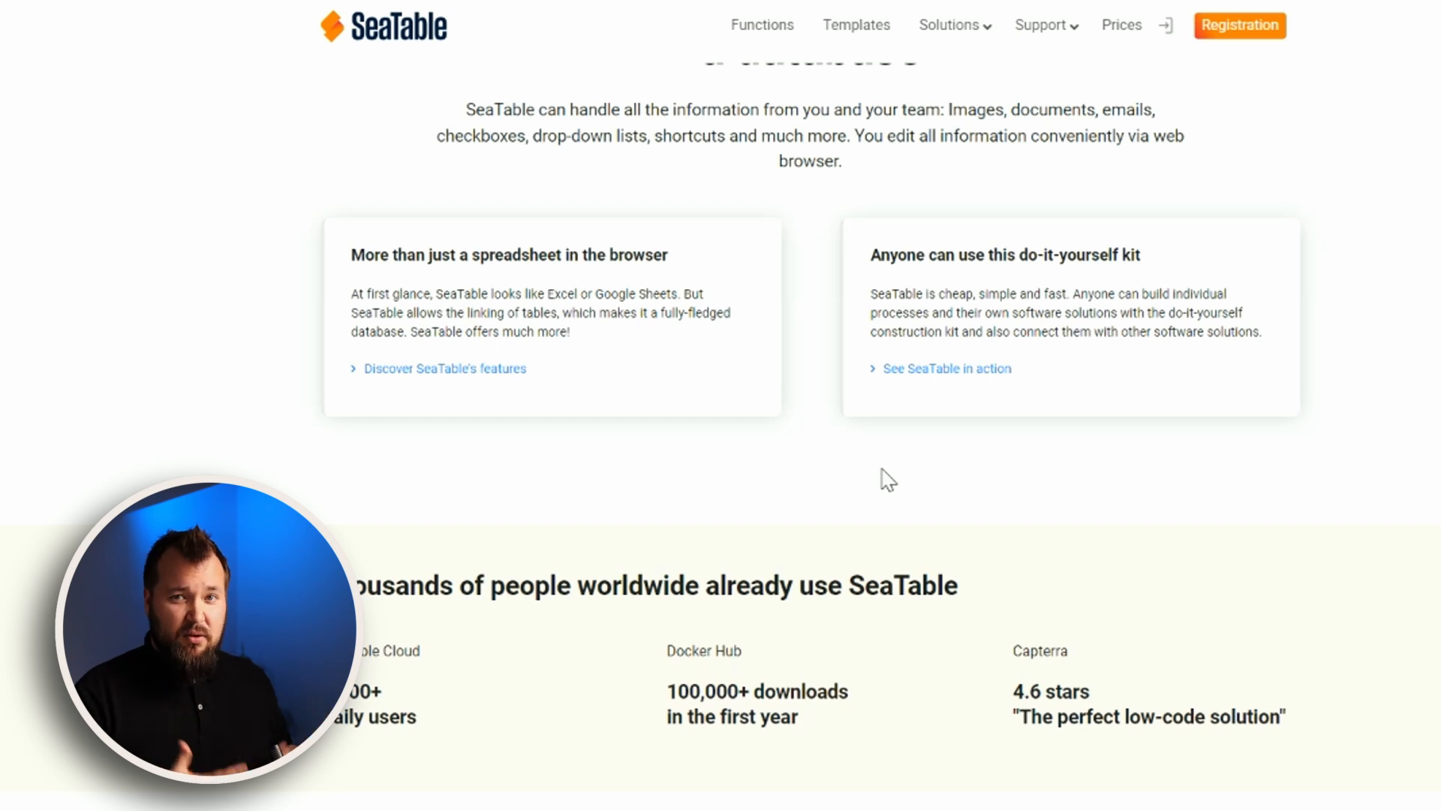
{"action": "scroll", "coordinate": [888, 479], "scroll_direction": "down", "scroll_amount": 2}
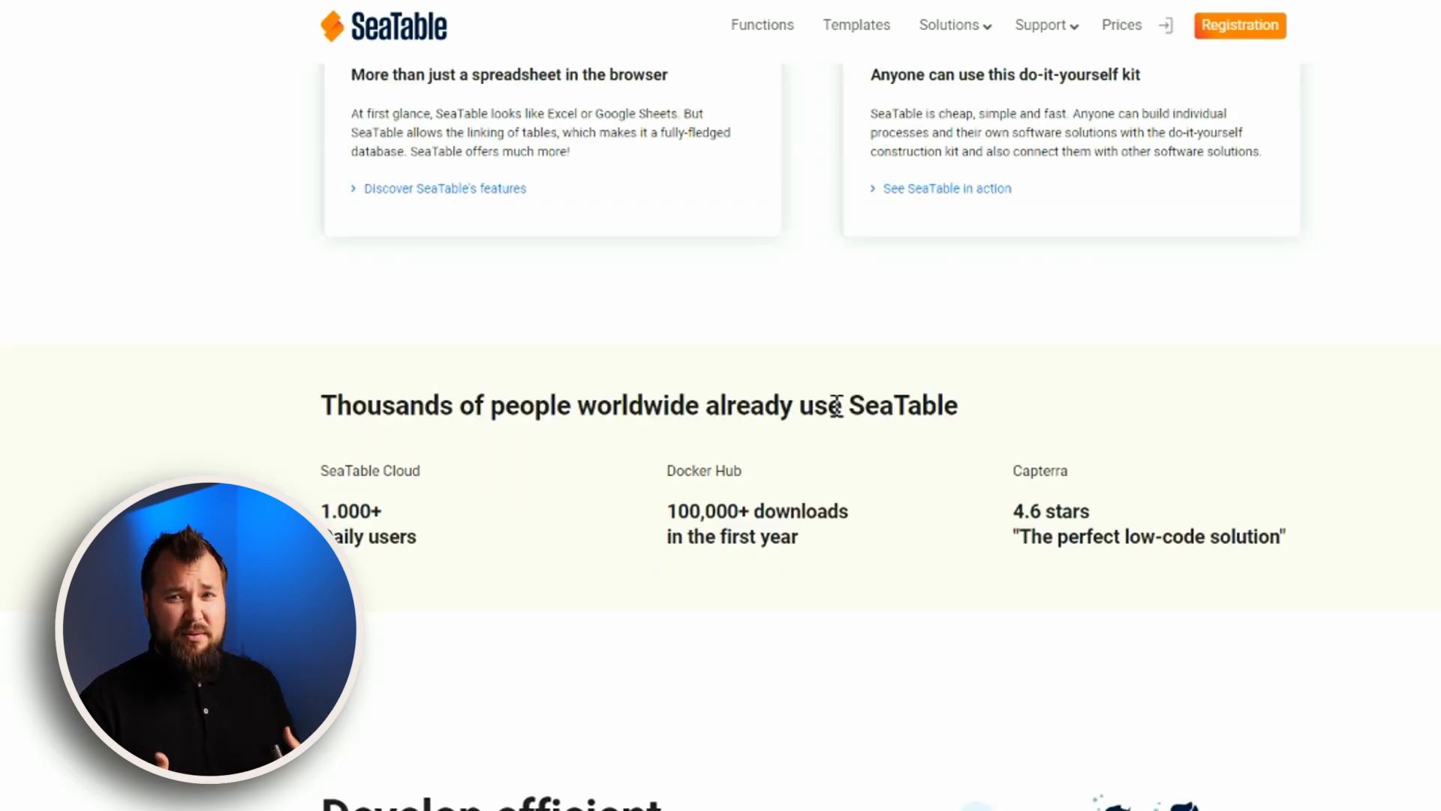
{"action": "scroll", "coordinate": [818, 391], "scroll_direction": "down", "scroll_amount": 1}
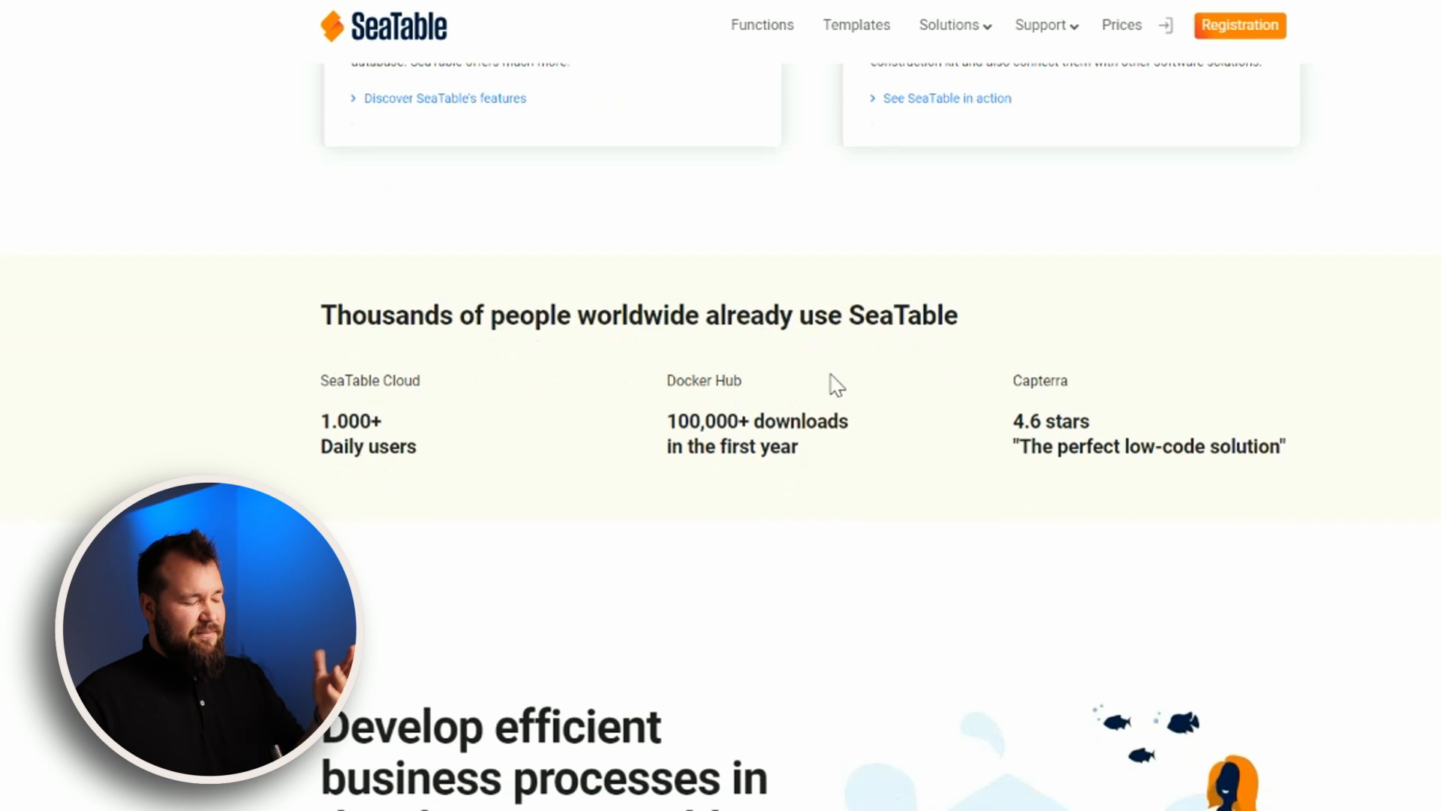
{"action": "scroll", "coordinate": [830, 387], "scroll_direction": "down", "scroll_amount": 5}
{"action": "scroll", "coordinate": [1051, 417], "scroll_direction": "down", "scroll_amount": 10}
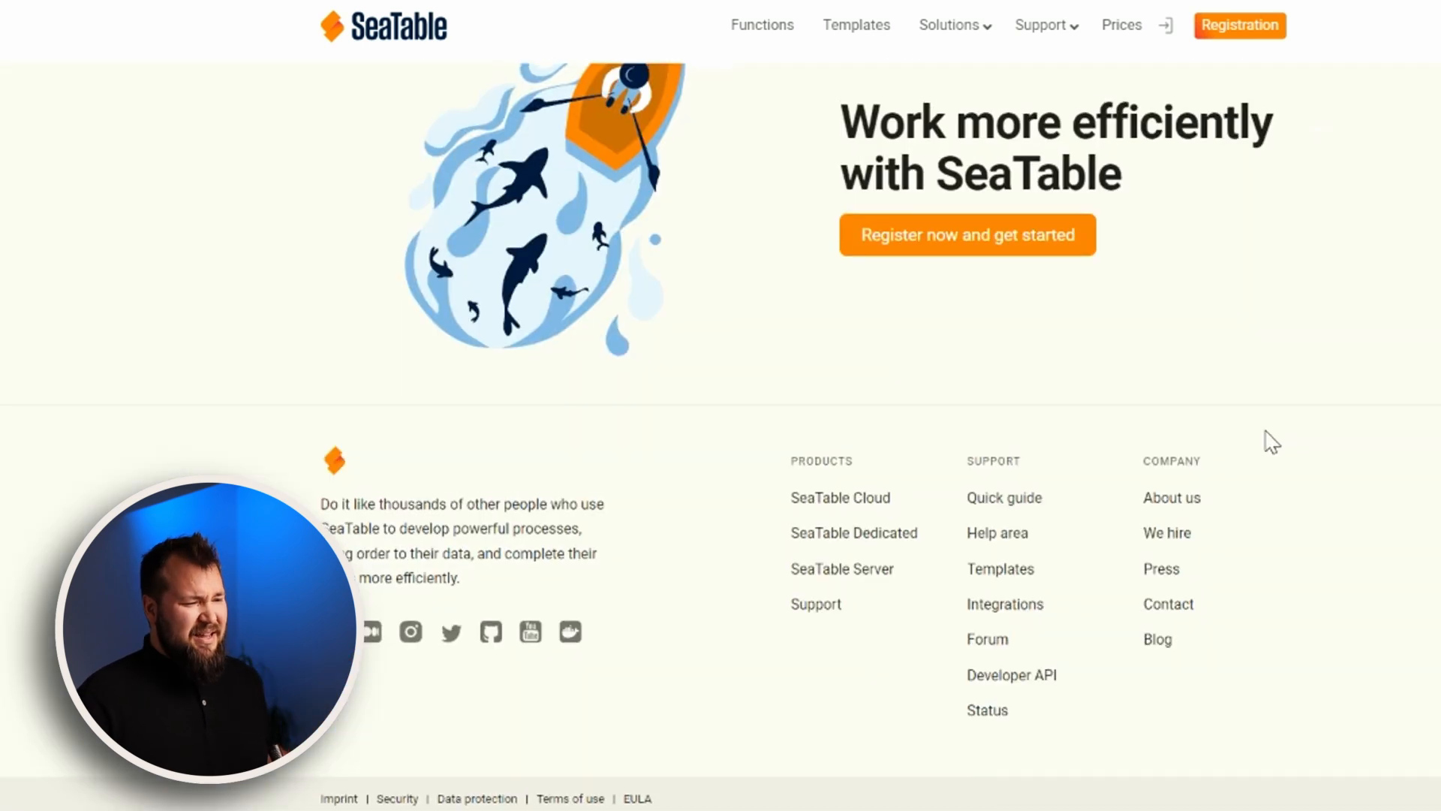
{"action": "scroll", "coordinate": [1271, 431], "scroll_direction": "up", "scroll_amount": 20}
{"action": "scroll", "coordinate": [1346, 219], "scroll_direction": "up", "scroll_amount": 5}
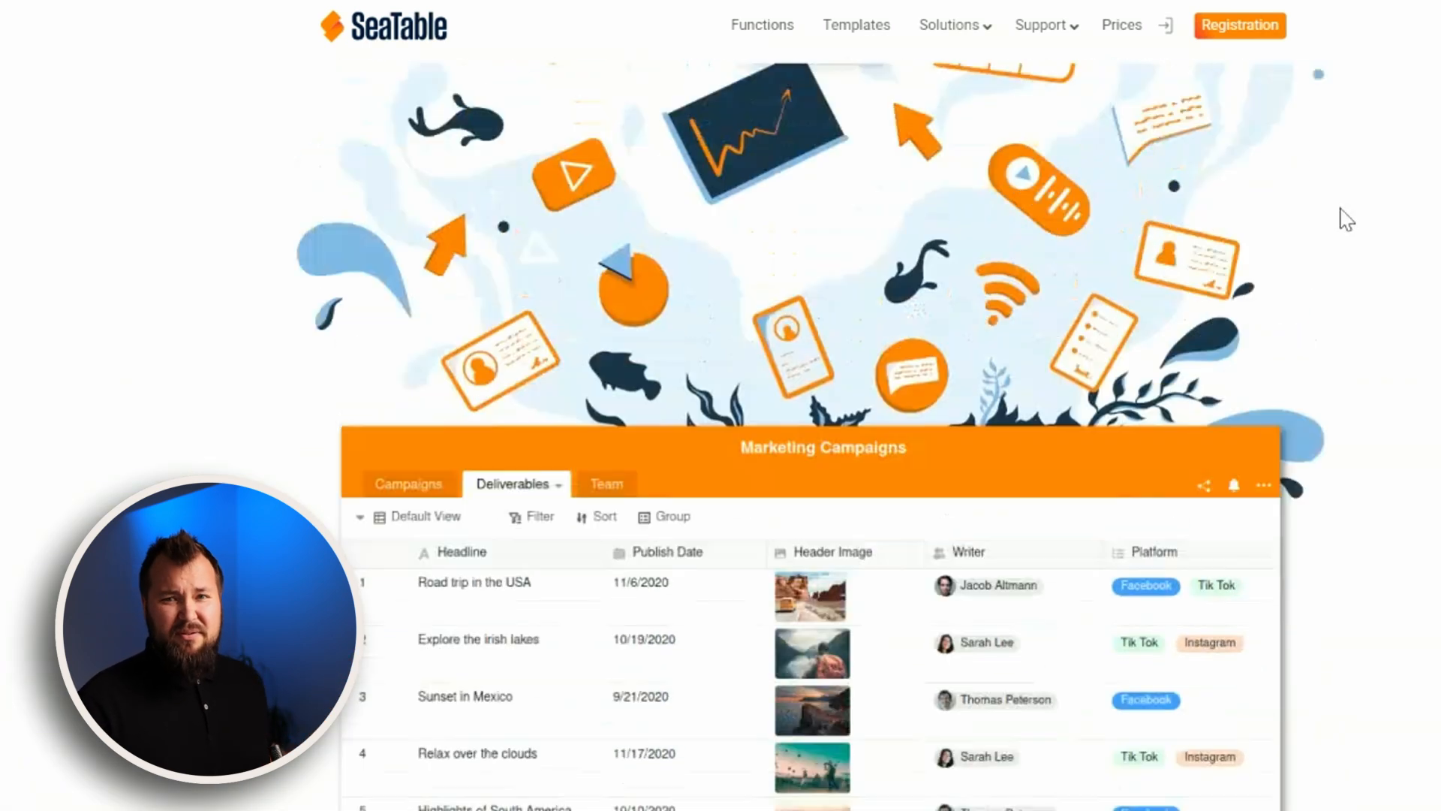
{"action": "scroll", "coordinate": [1346, 220], "scroll_direction": "up", "scroll_amount": 3}
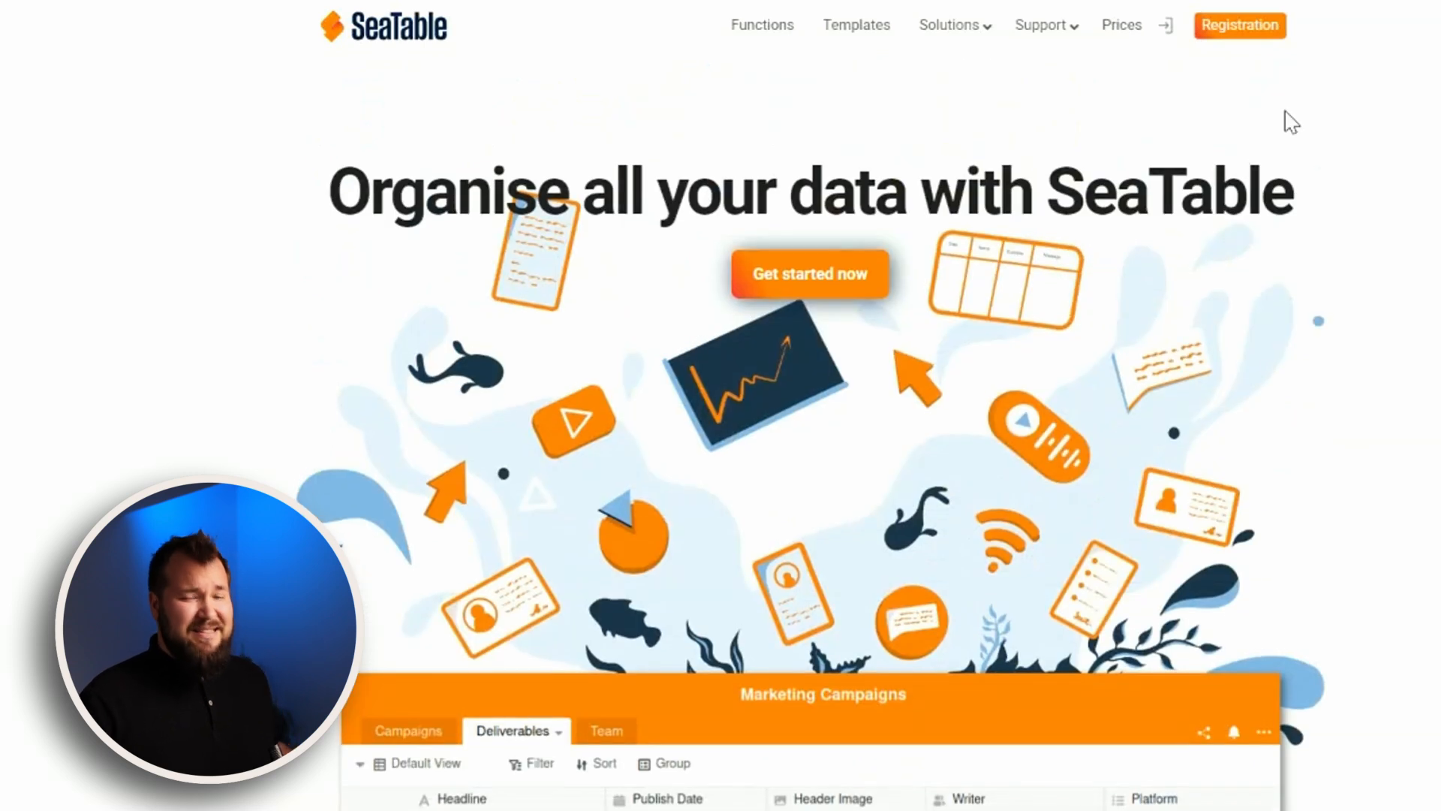
- Go to the SeaTable workspace, check its Apps section and open the Sales DB V1 base
{"action": "left_click", "coordinate": [1165, 26]}
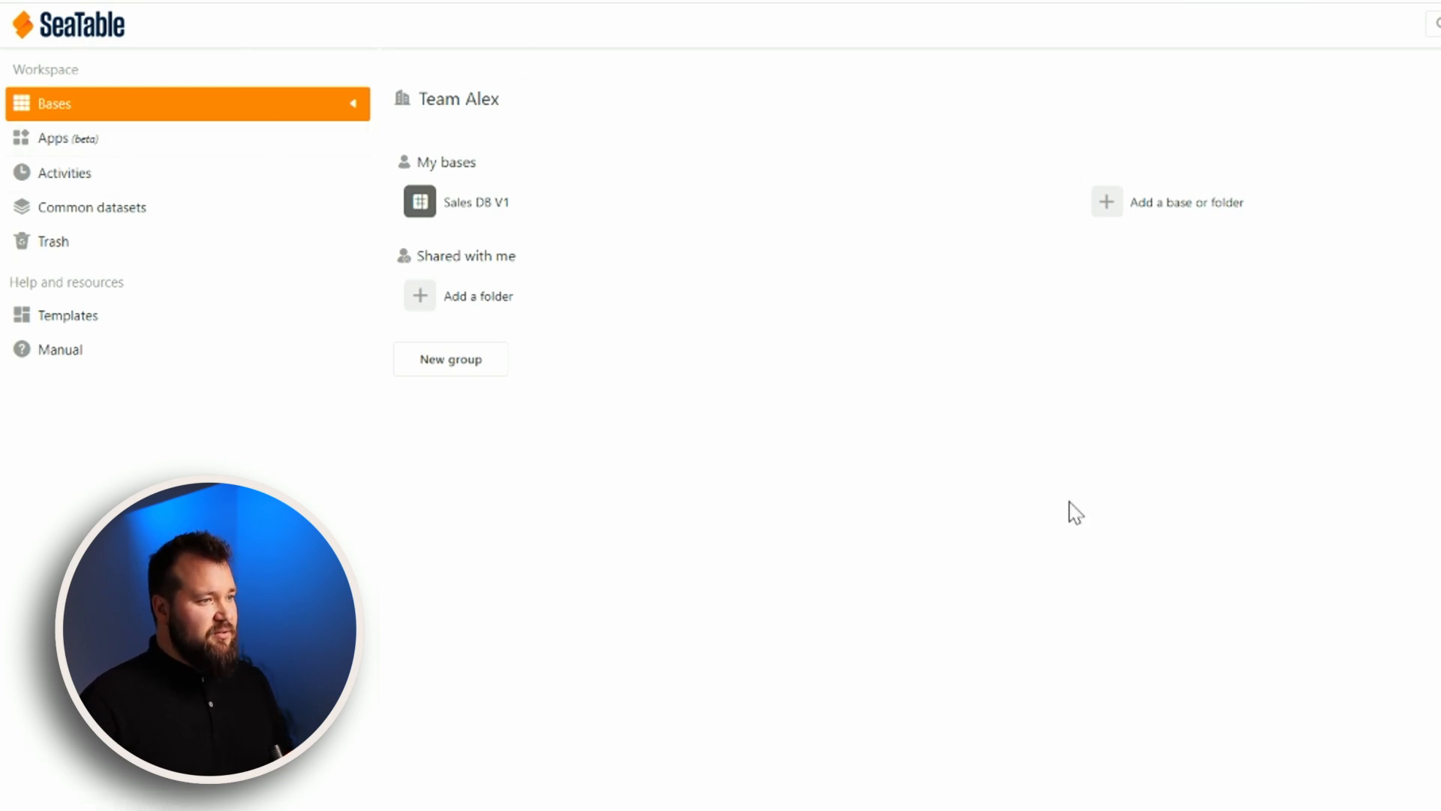
{"action": "left_click", "coordinate": [136, 147]}
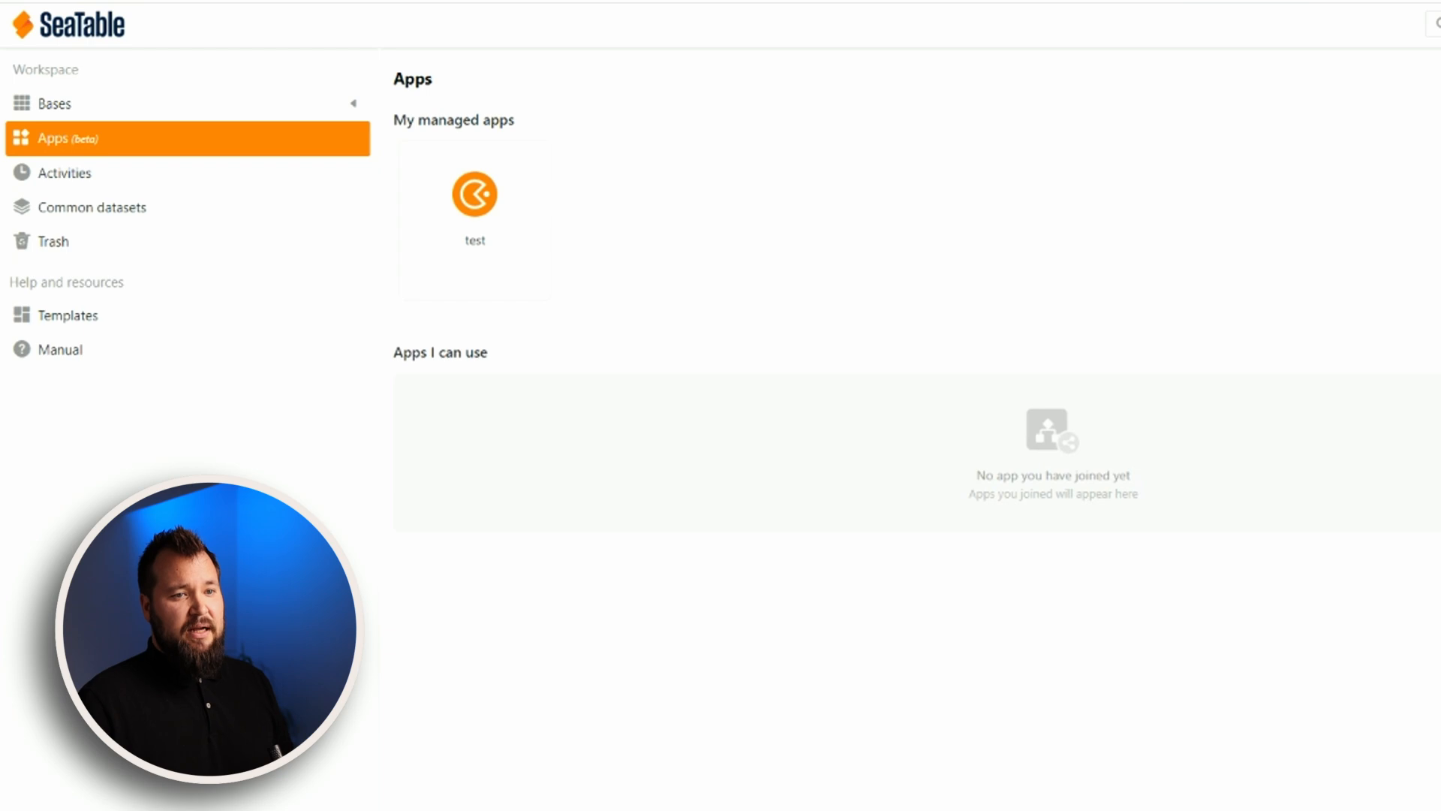
{"action": "left_click", "coordinate": [133, 107]}
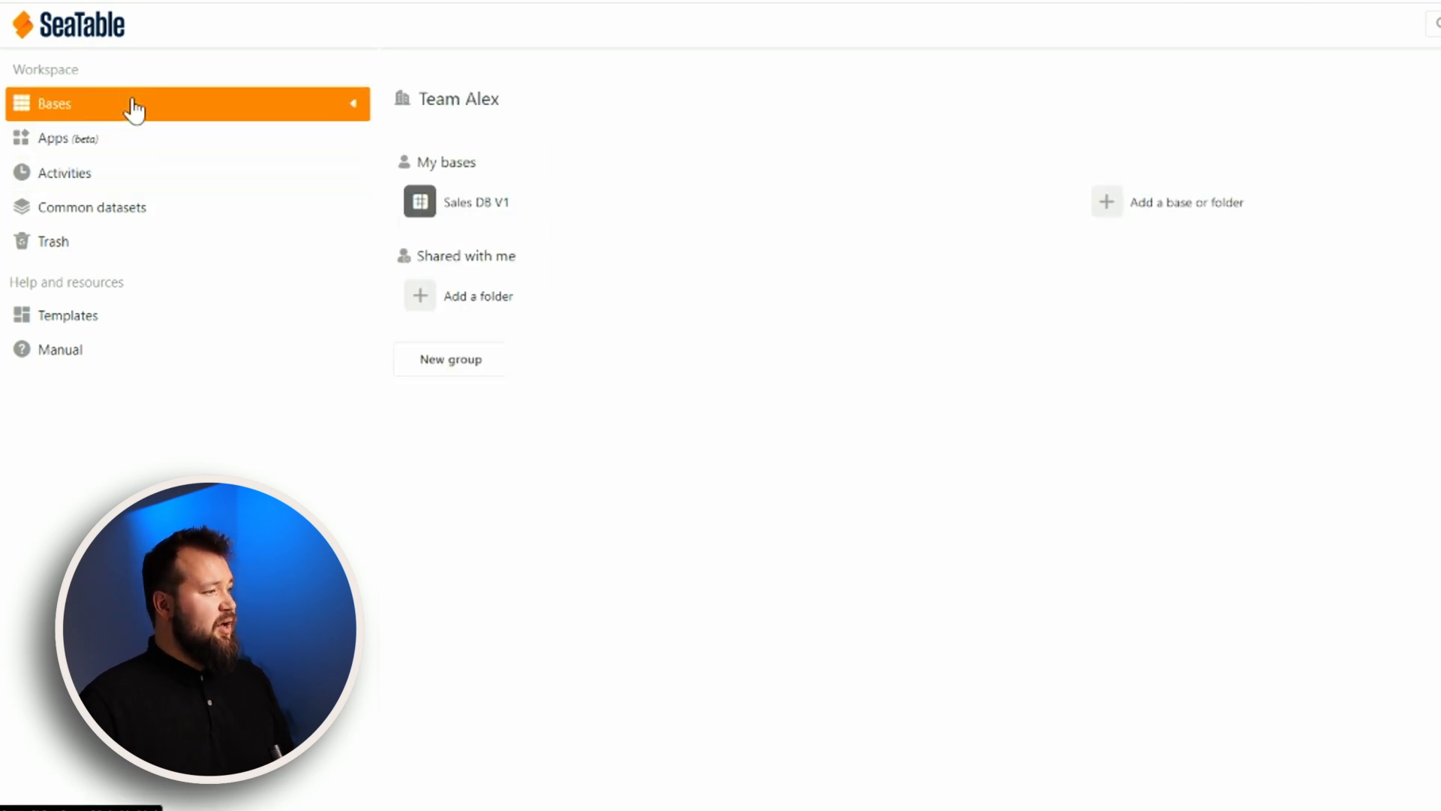
{"action": "left_click", "coordinate": [461, 201]}
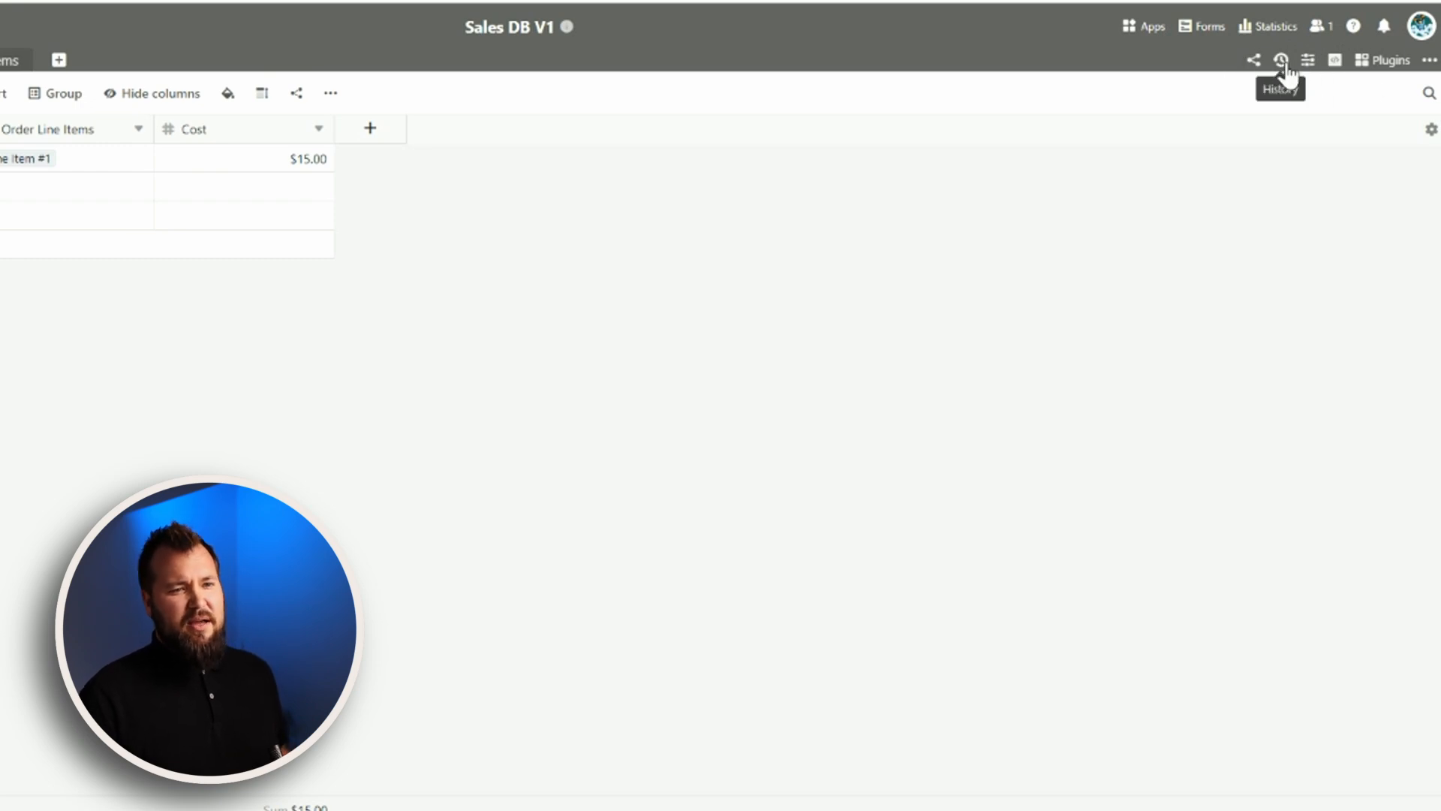
- Look through the base's Orders and Order Line Items tables, ending on the Products table
{"action": "left_click", "coordinate": [1429, 63]}
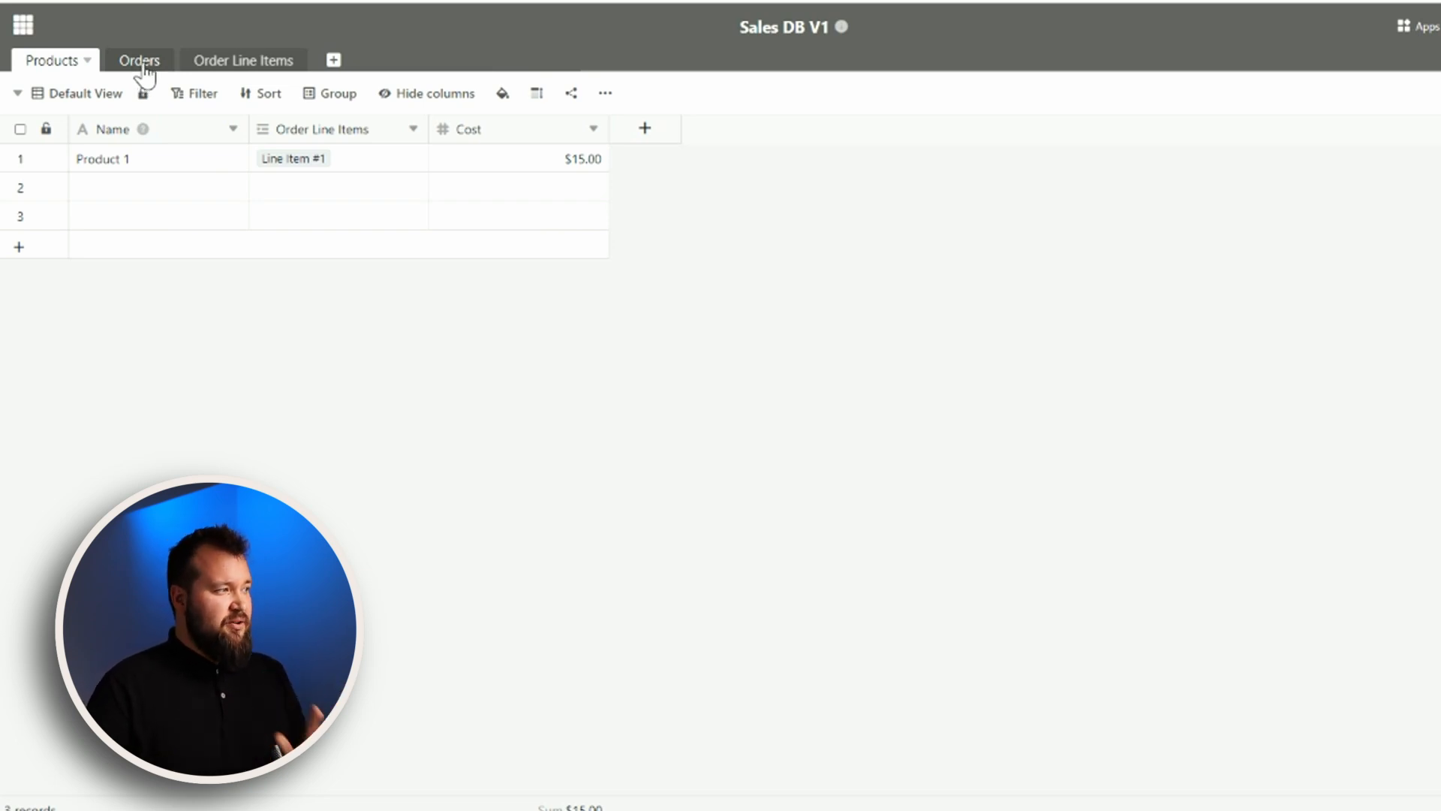
{"action": "left_click", "coordinate": [146, 73]}
{"action": "left_click", "coordinate": [252, 69]}
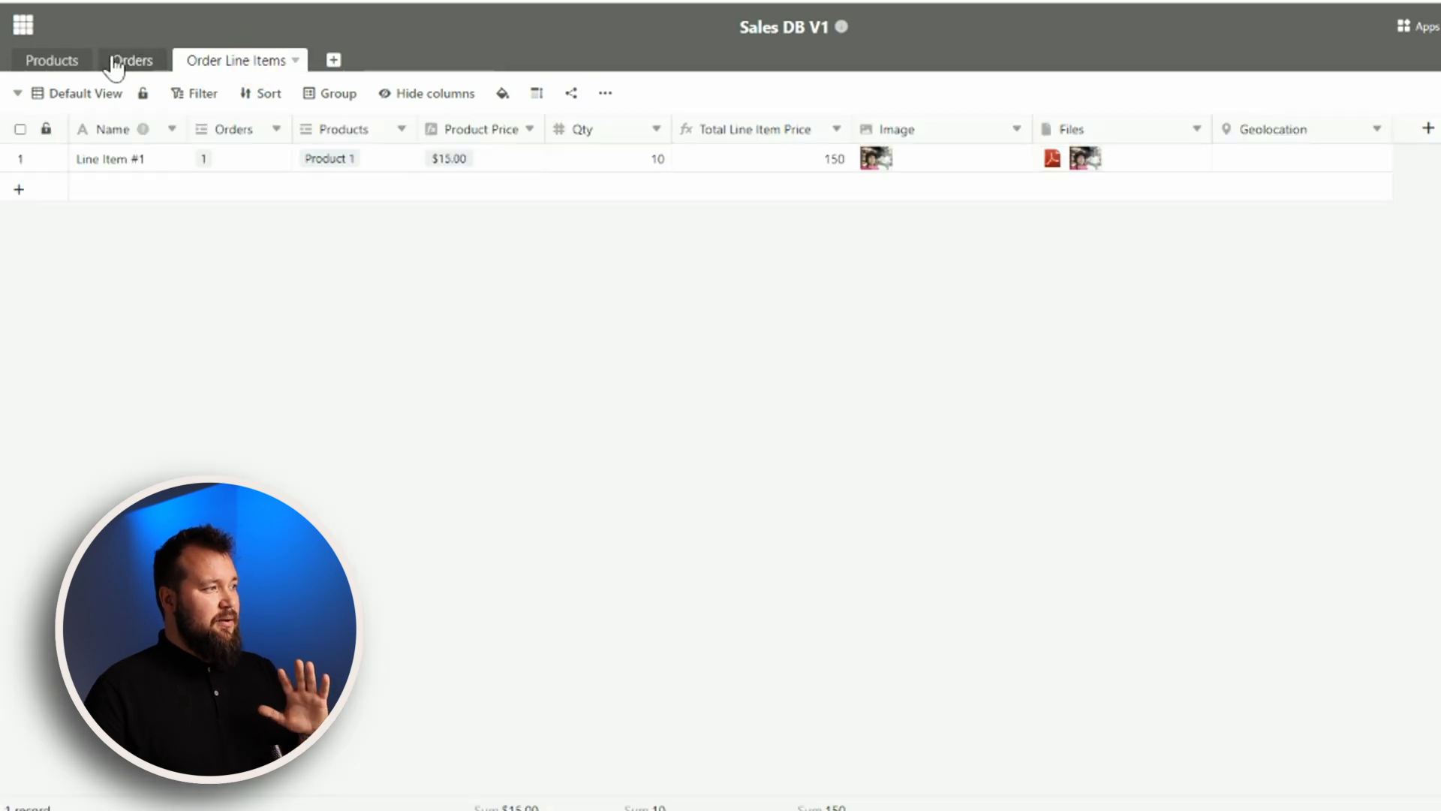
{"action": "left_click", "coordinate": [114, 62]}
{"action": "left_click", "coordinate": [73, 69]}
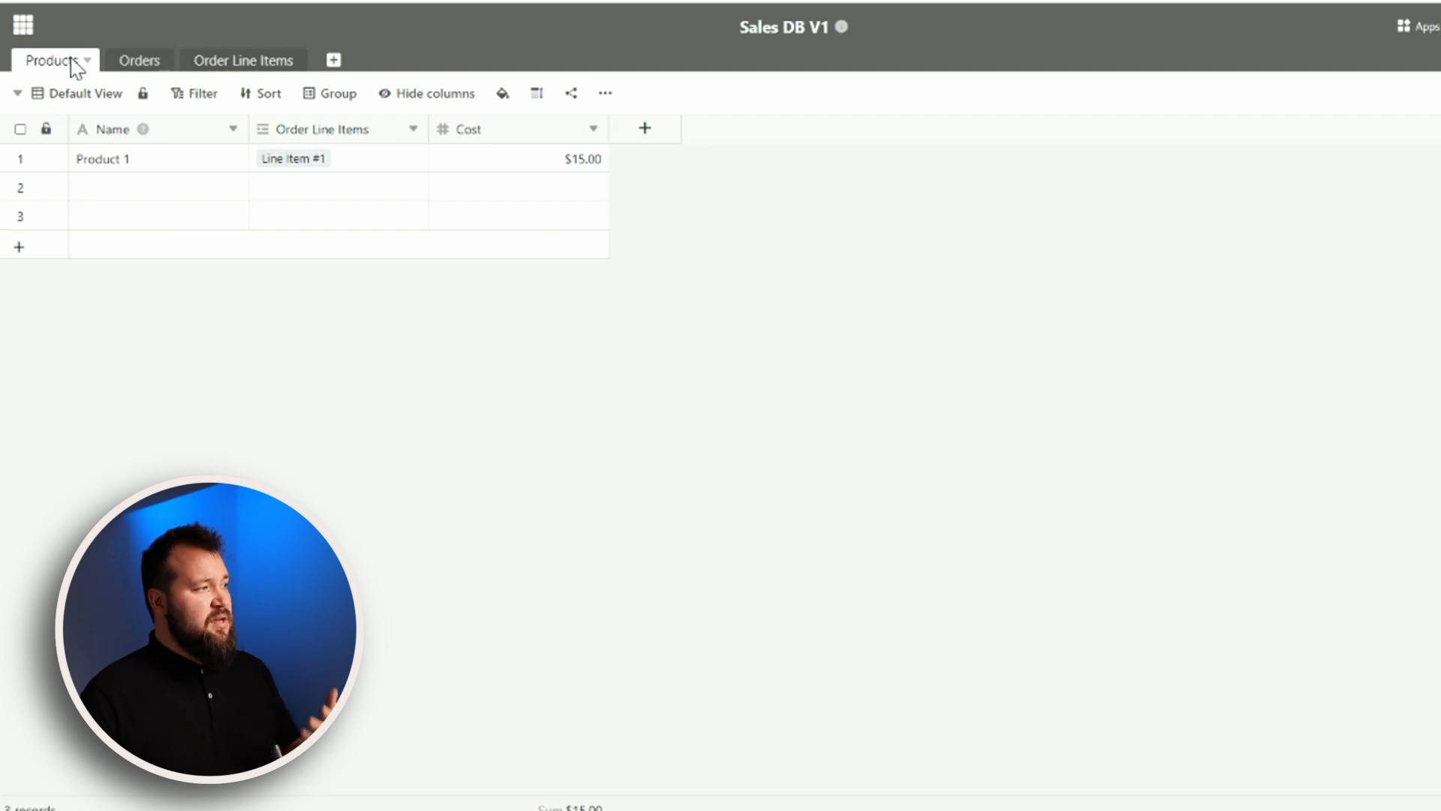
- Check the Products table's list of views and its additional view options
{"action": "left_click", "coordinate": [82, 101]}
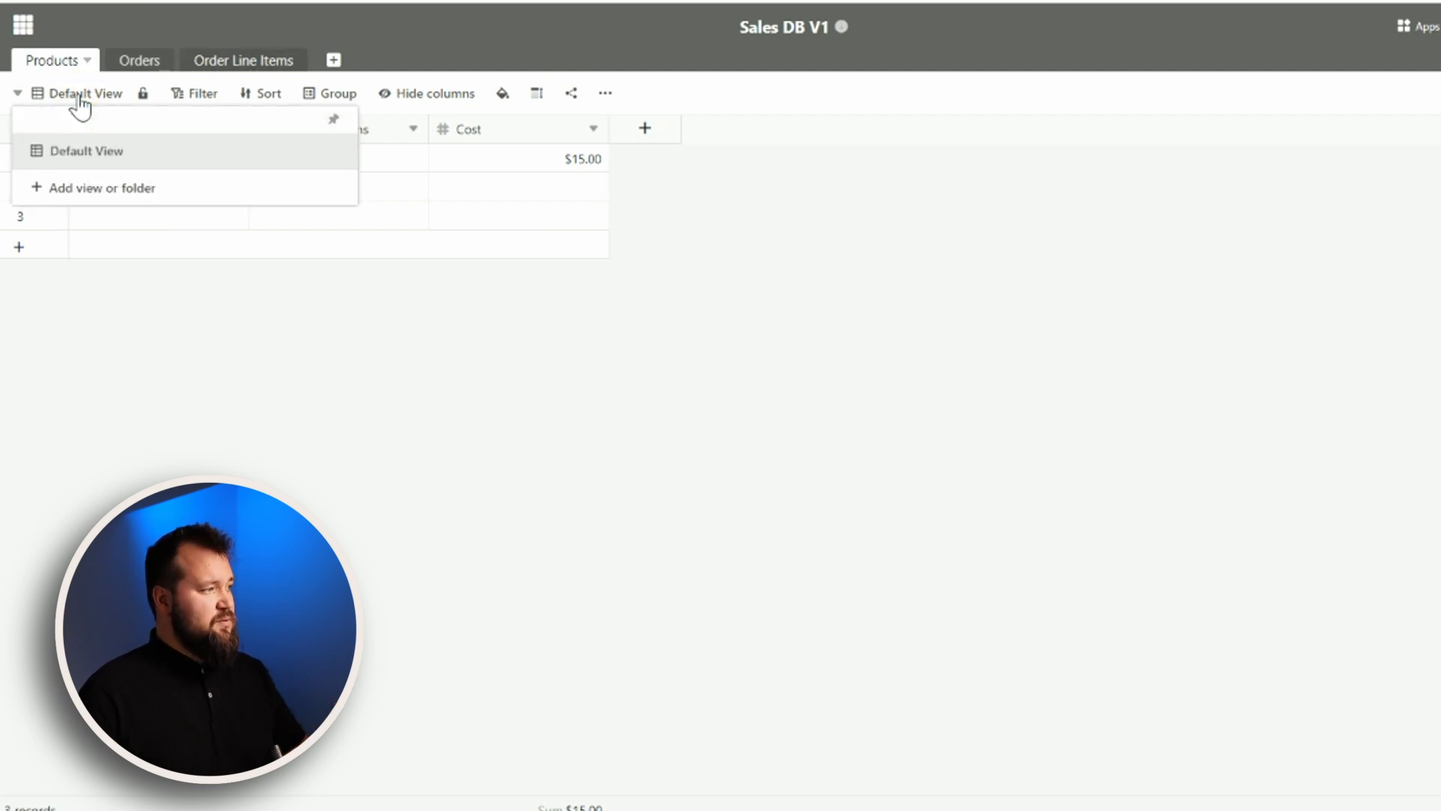
{"action": "left_click", "coordinate": [384, 408]}
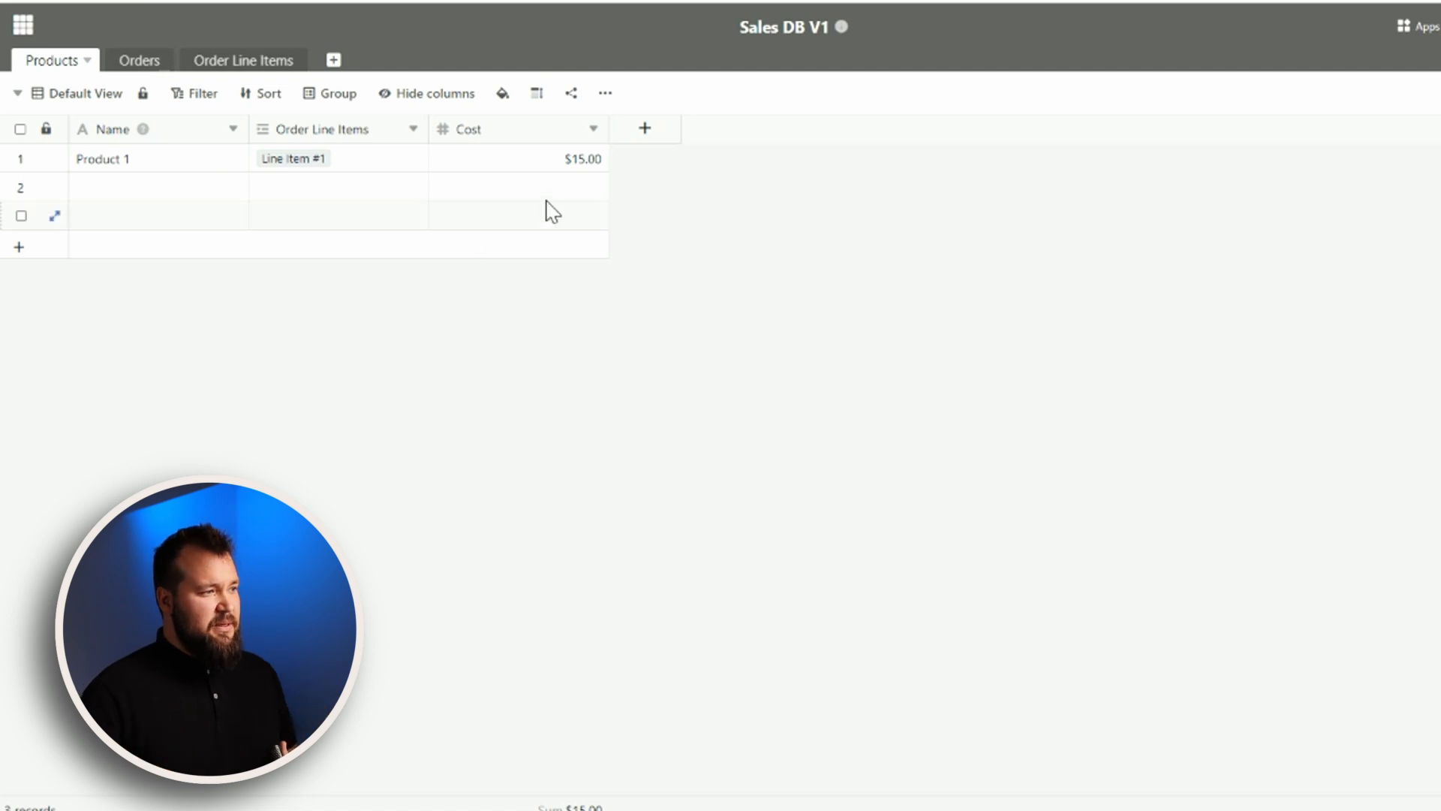
{"action": "left_click", "coordinate": [605, 93]}
{"action": "left_click", "coordinate": [1126, 215]}
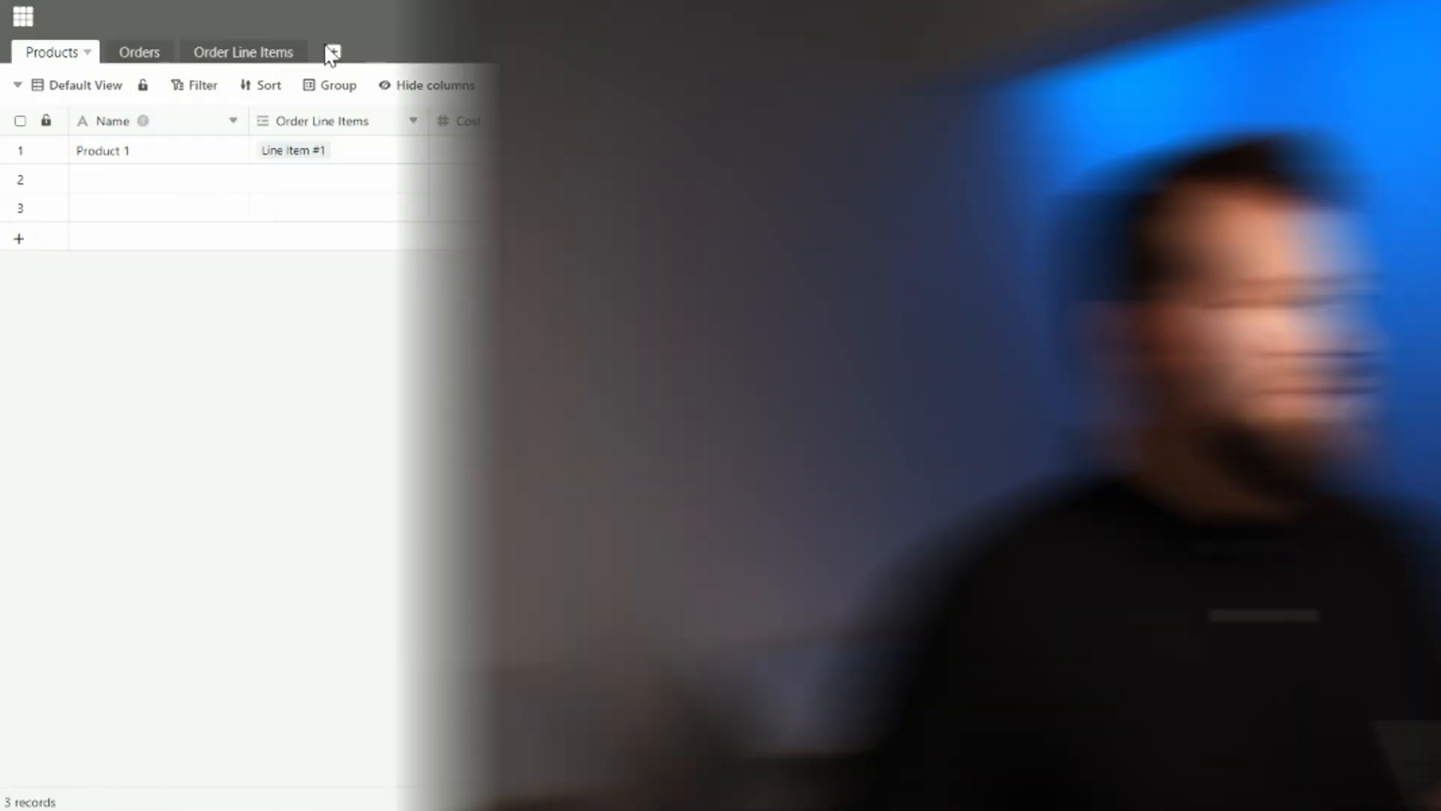
- Create an empty table named Customers in the Sales DB V1 base
{"action": "left_click", "coordinate": [334, 54]}
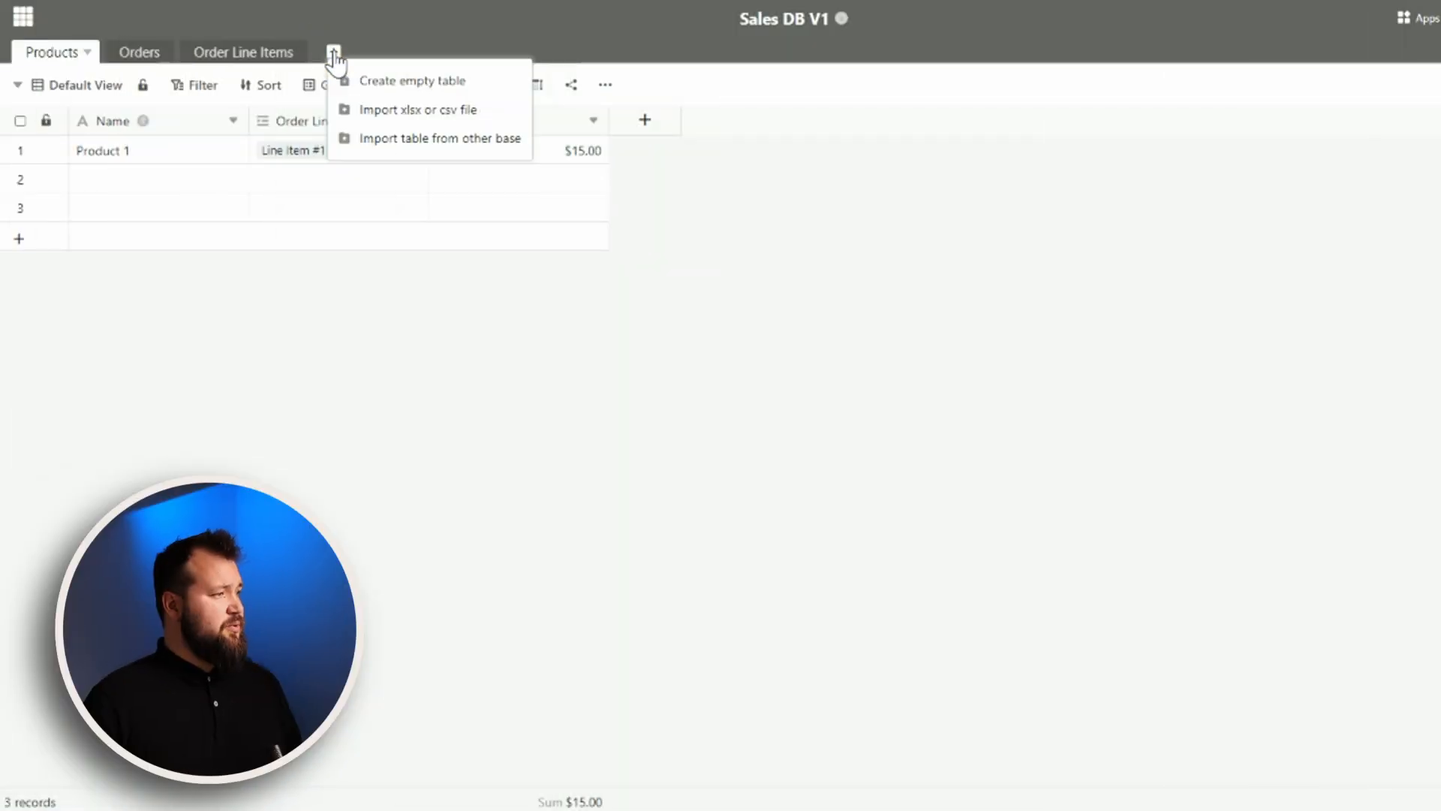
{"action": "left_click", "coordinate": [405, 81]}
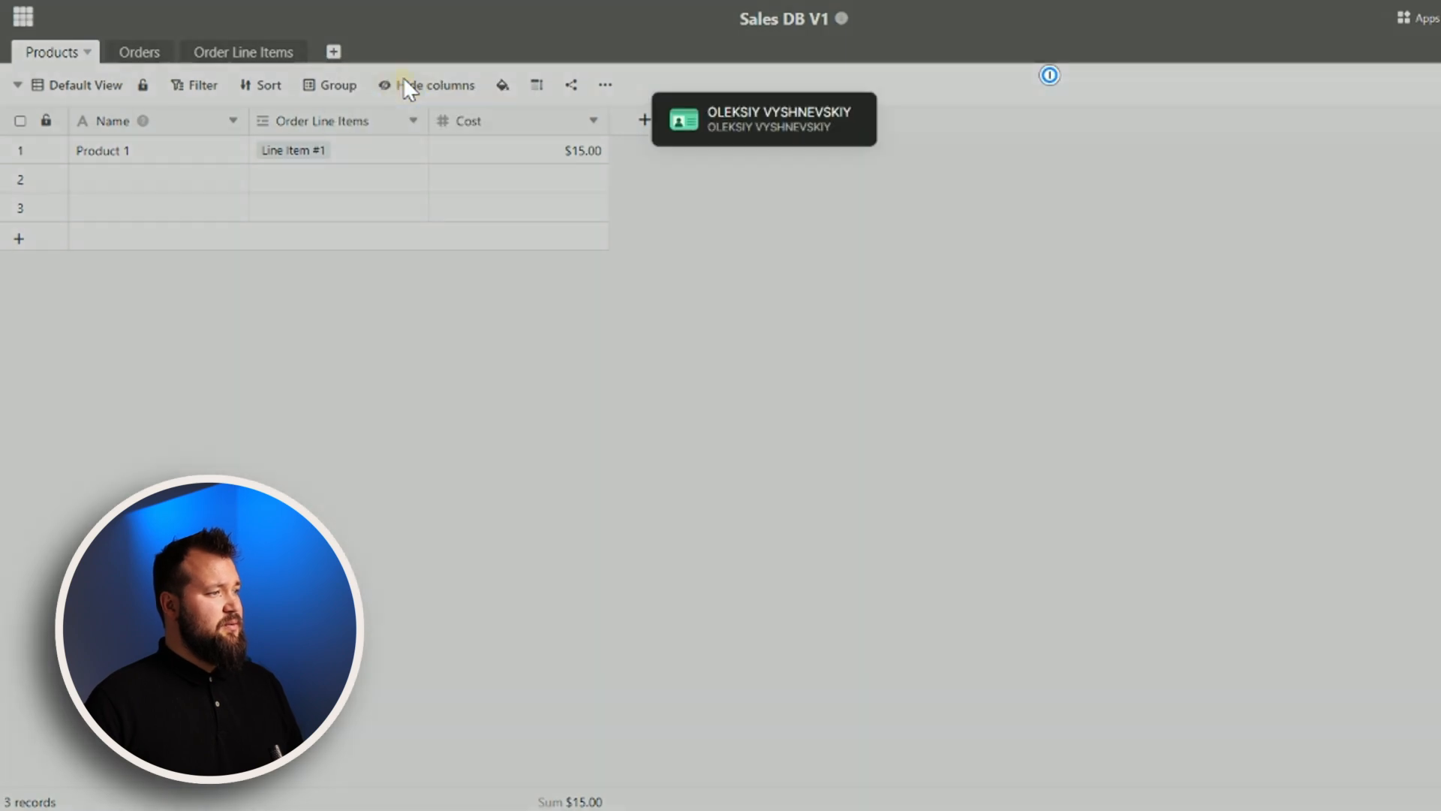
{"action": "double_click", "coordinate": [720, 132]}
{"action": "key", "text": "BackSpace"}
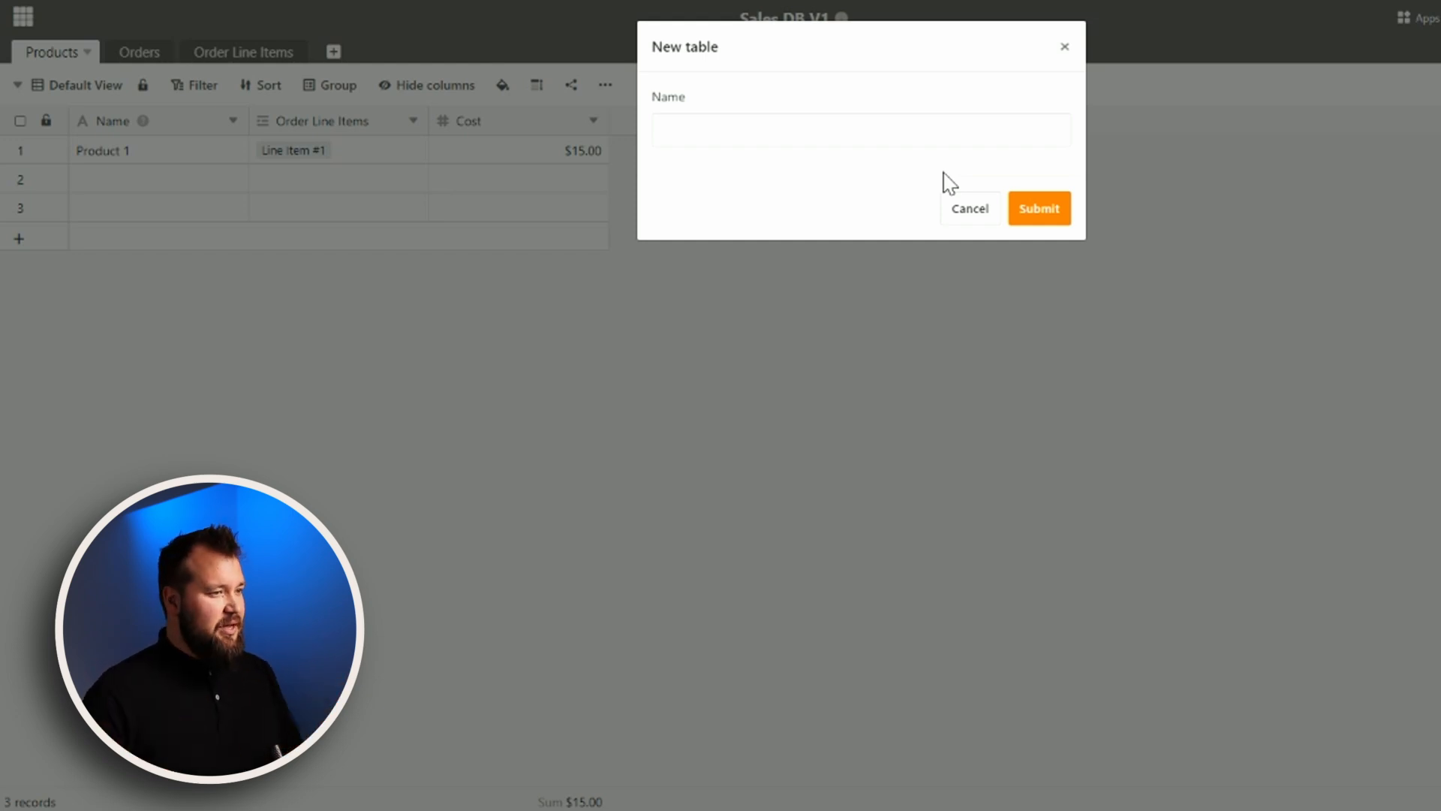
{"action": "left_click", "coordinate": [907, 131]}
{"action": "type", "text": "C"}
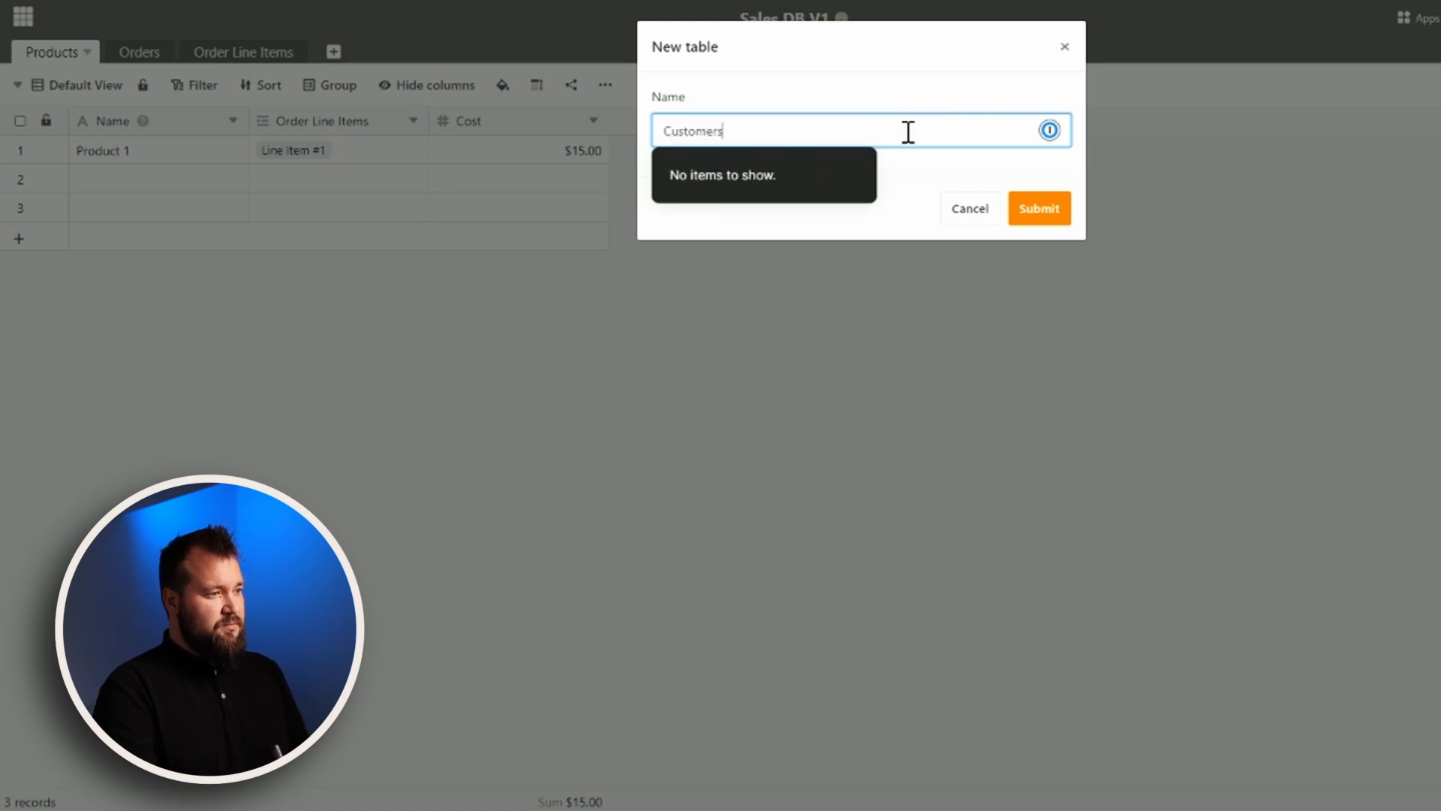
{"action": "type", "text": "ustomers"}
{"action": "left_click", "coordinate": [1054, 210]}
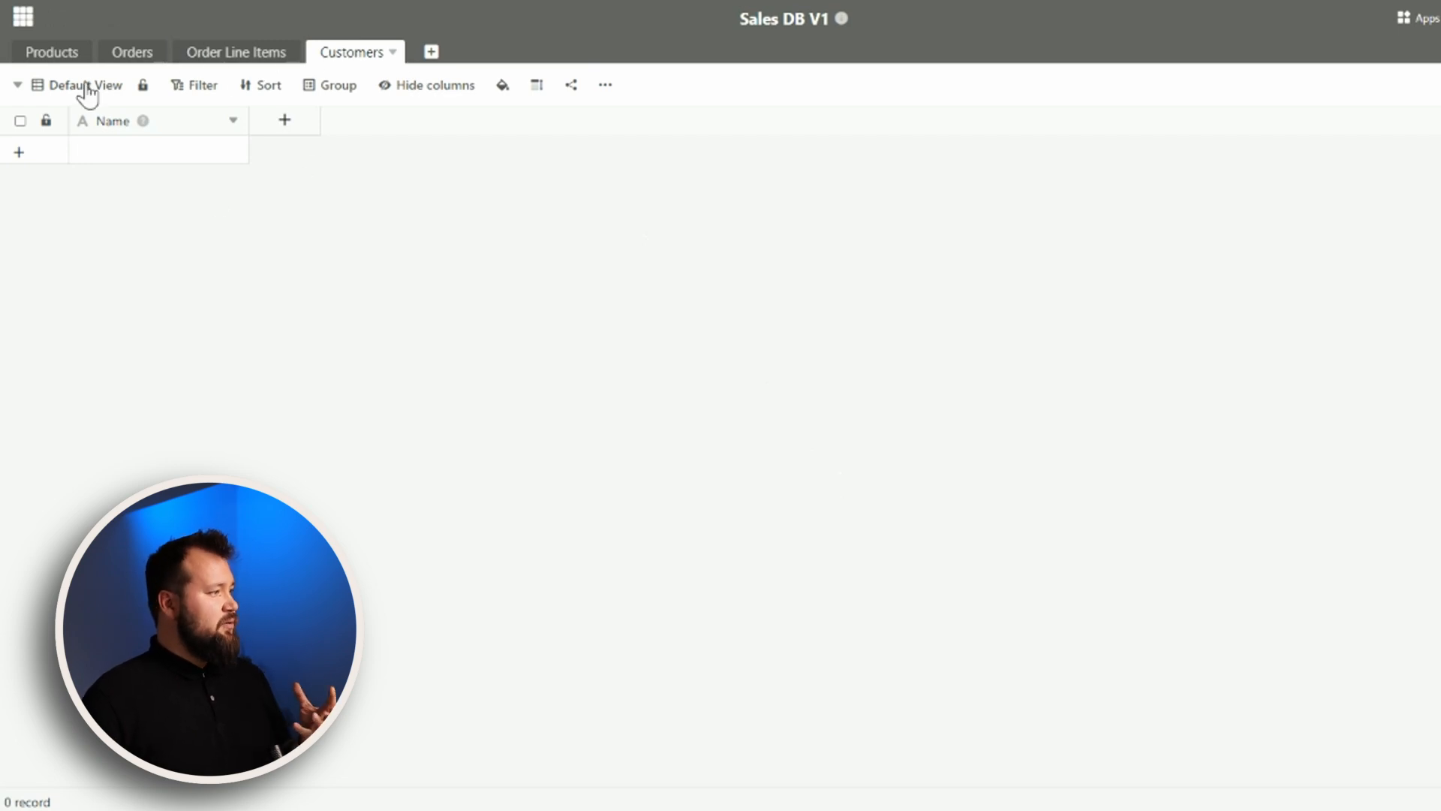
- Review the options for adding a view or folder to the Customers table without creating one
{"action": "left_click", "coordinate": [26, 220]}
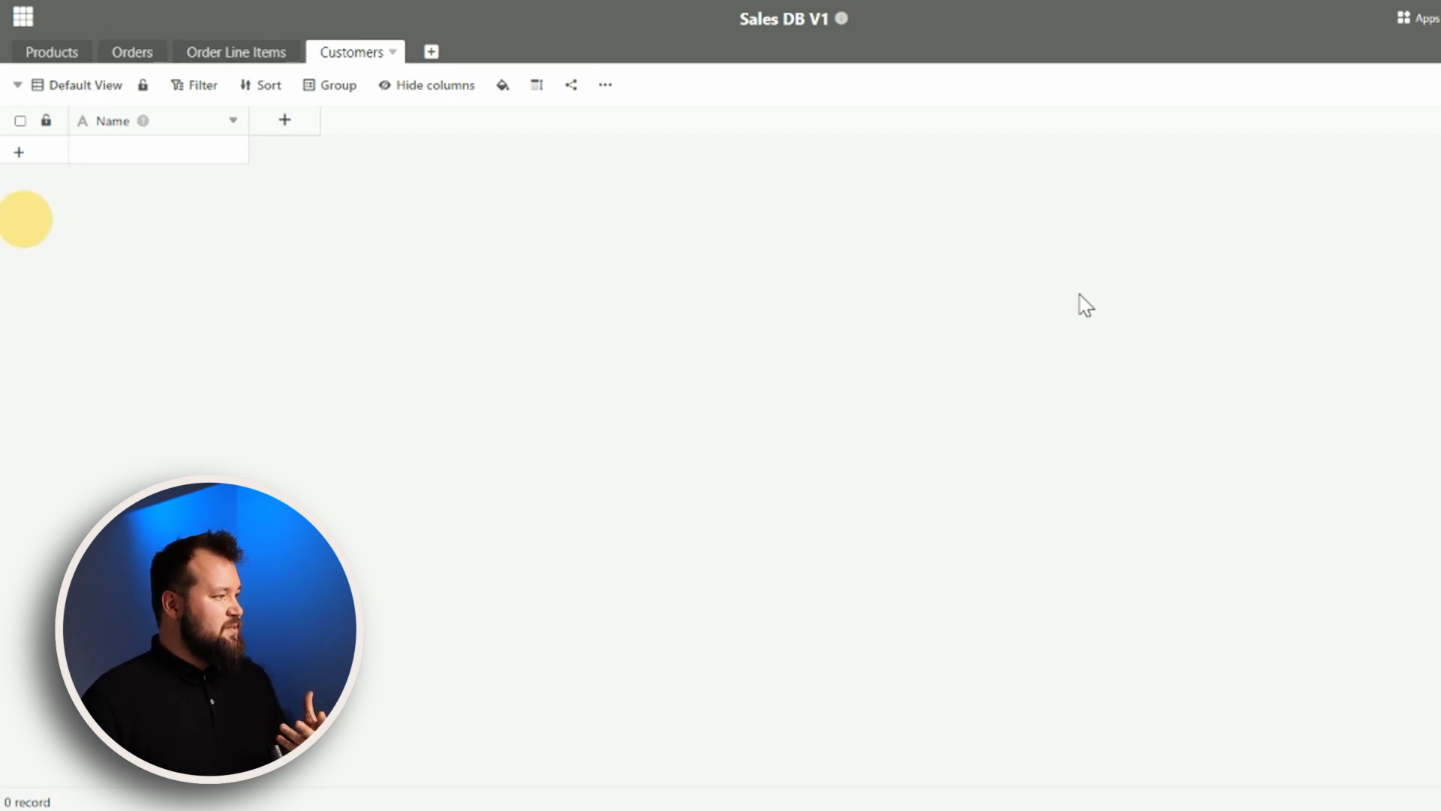
{"action": "left_click", "coordinate": [97, 87]}
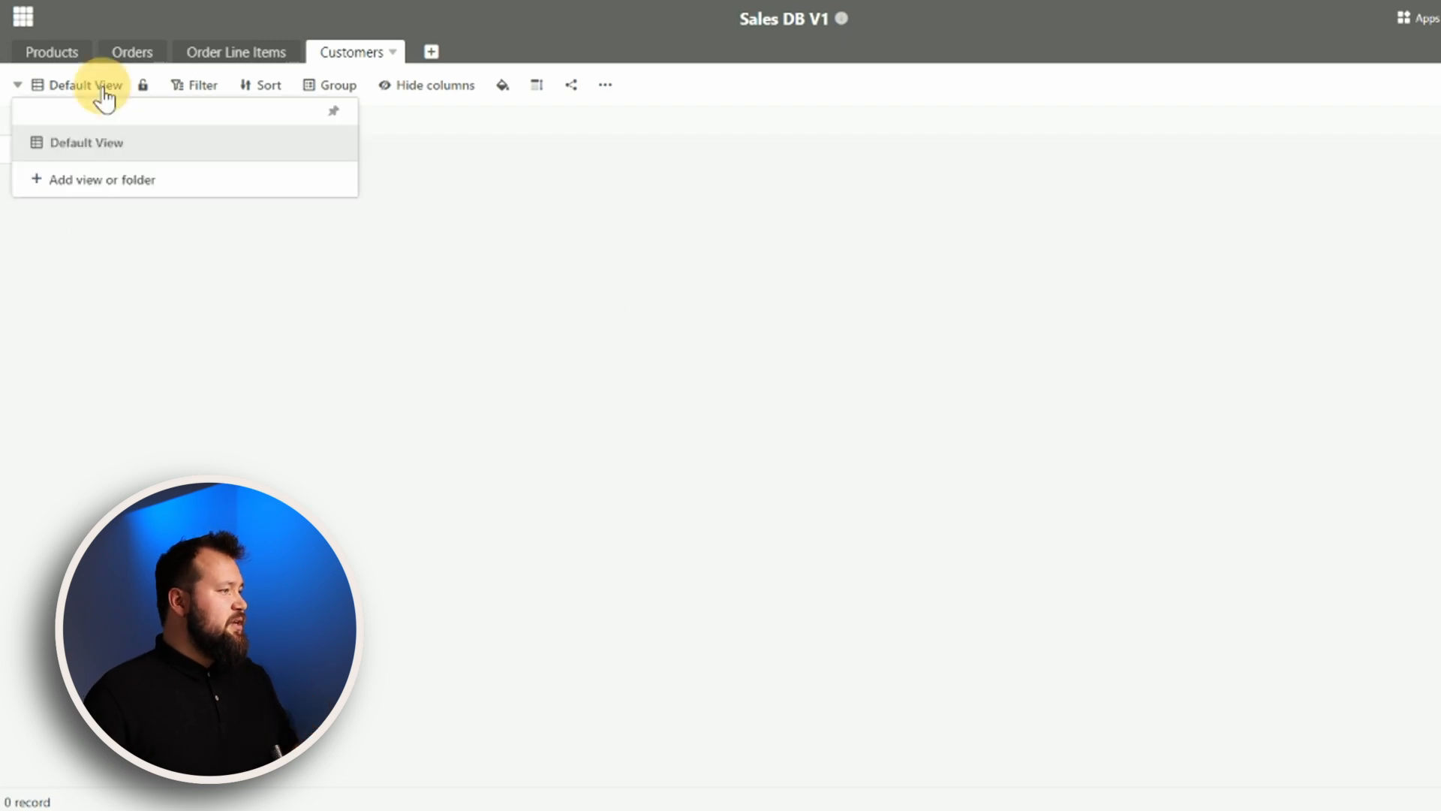
{"action": "left_click", "coordinate": [97, 193]}
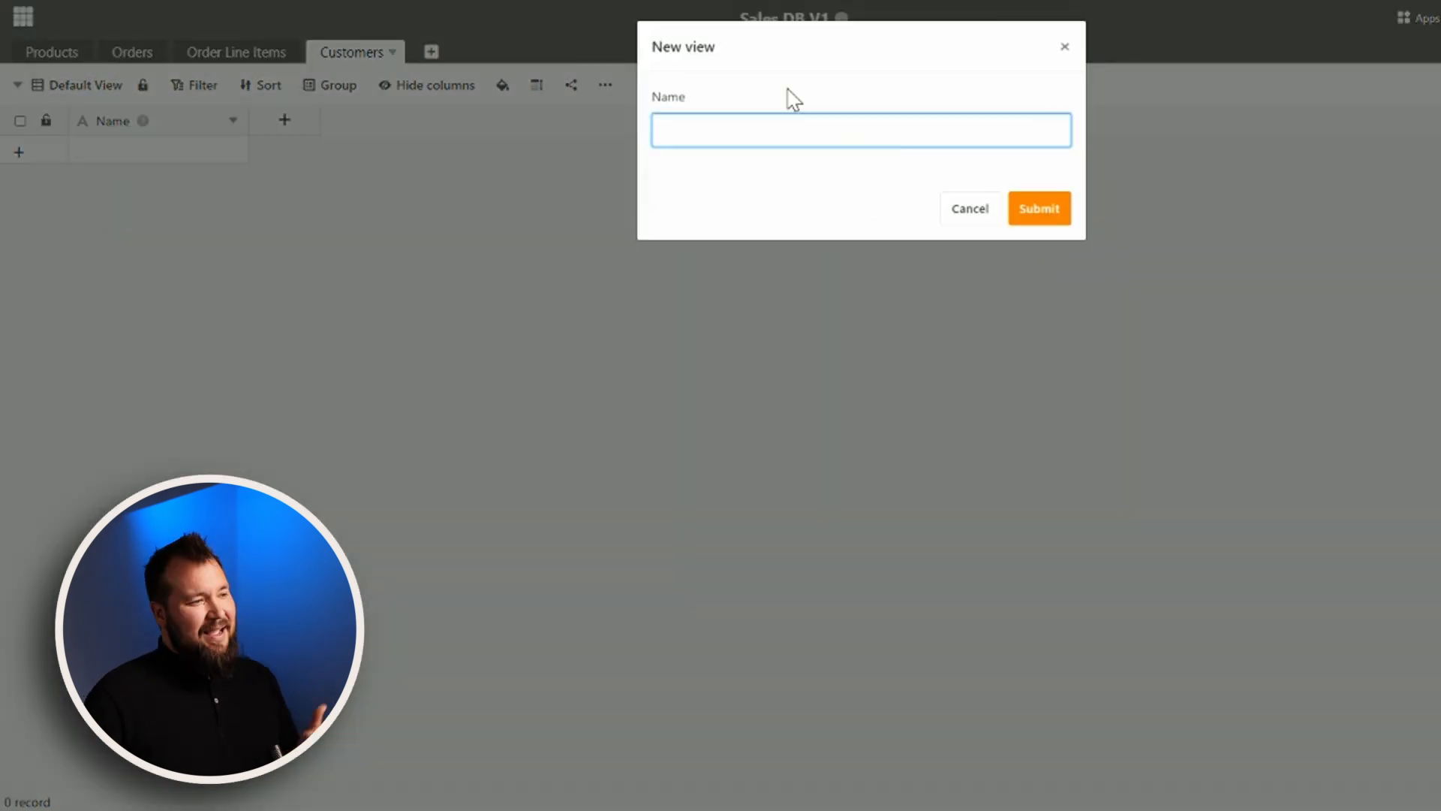
{"action": "left_click", "coordinate": [1064, 46]}
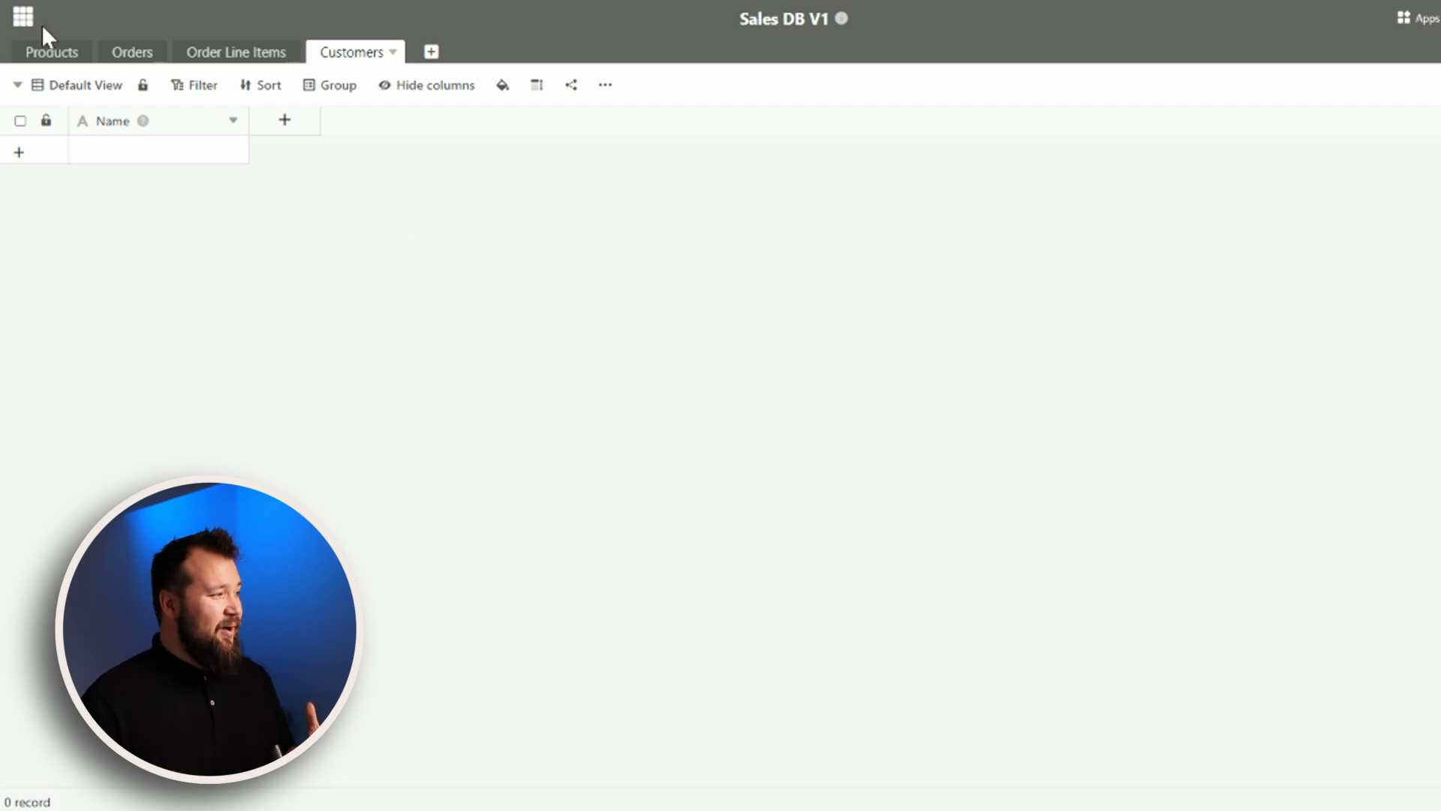
{"action": "left_click", "coordinate": [35, 86]}
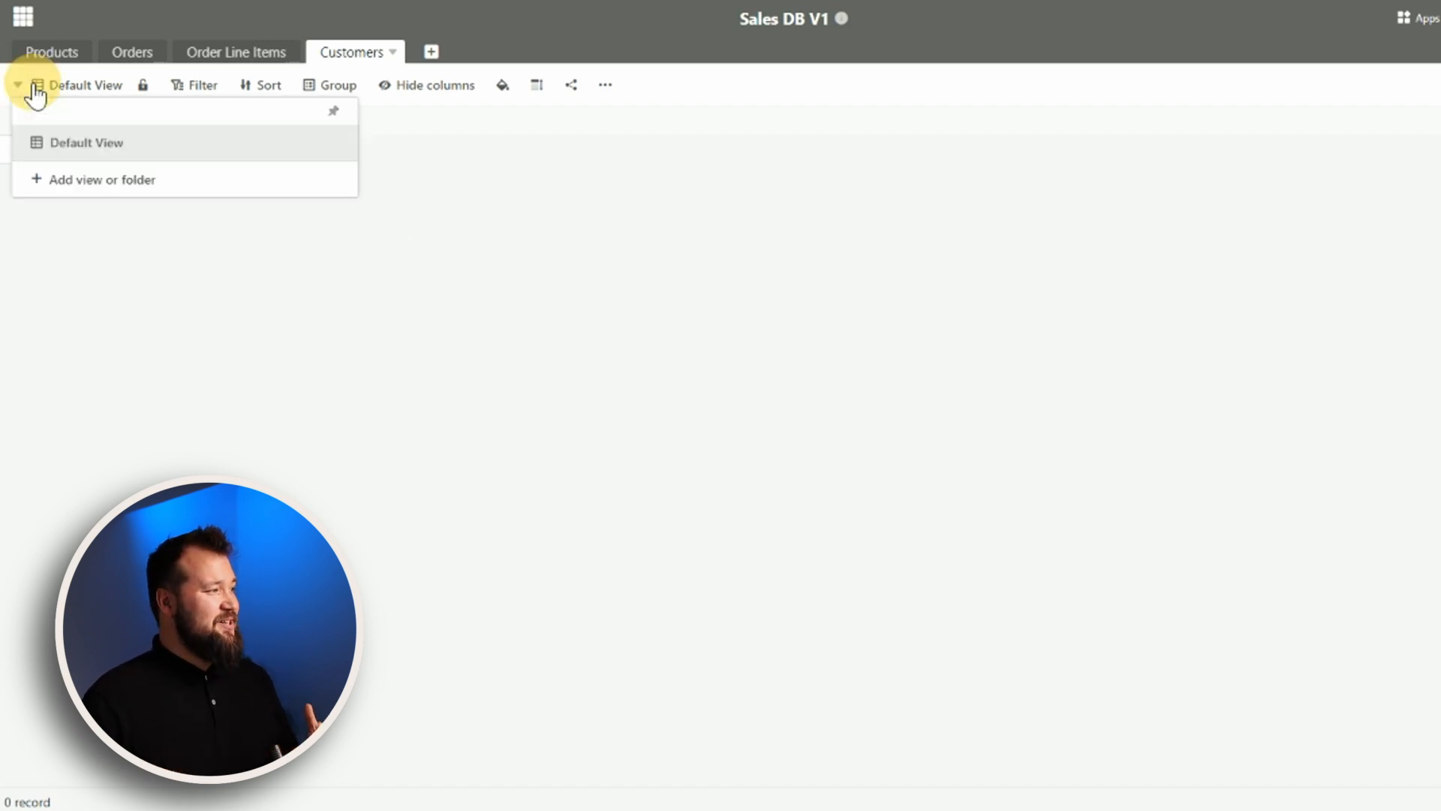
{"action": "left_click", "coordinate": [103, 184]}
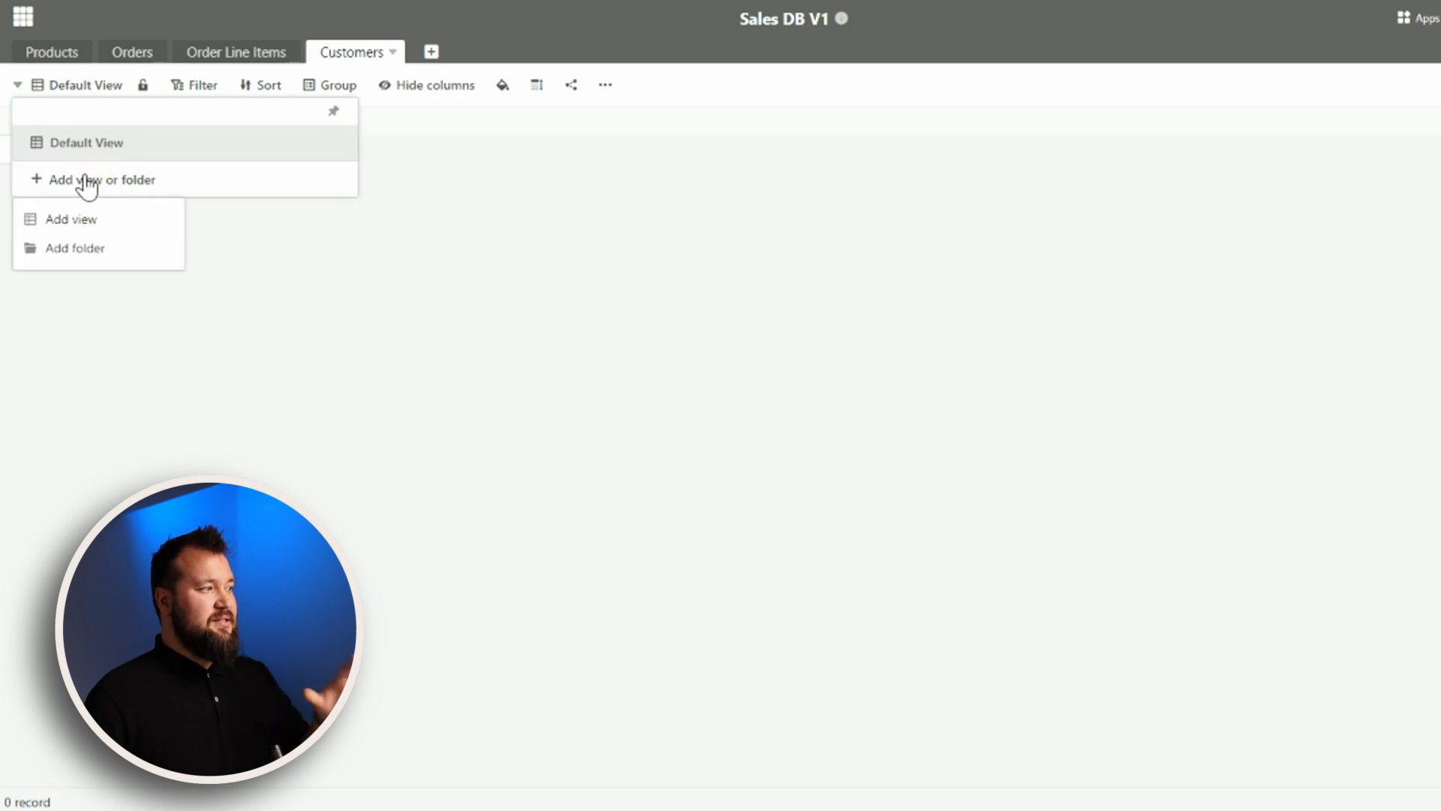
{"action": "left_click", "coordinate": [638, 303]}
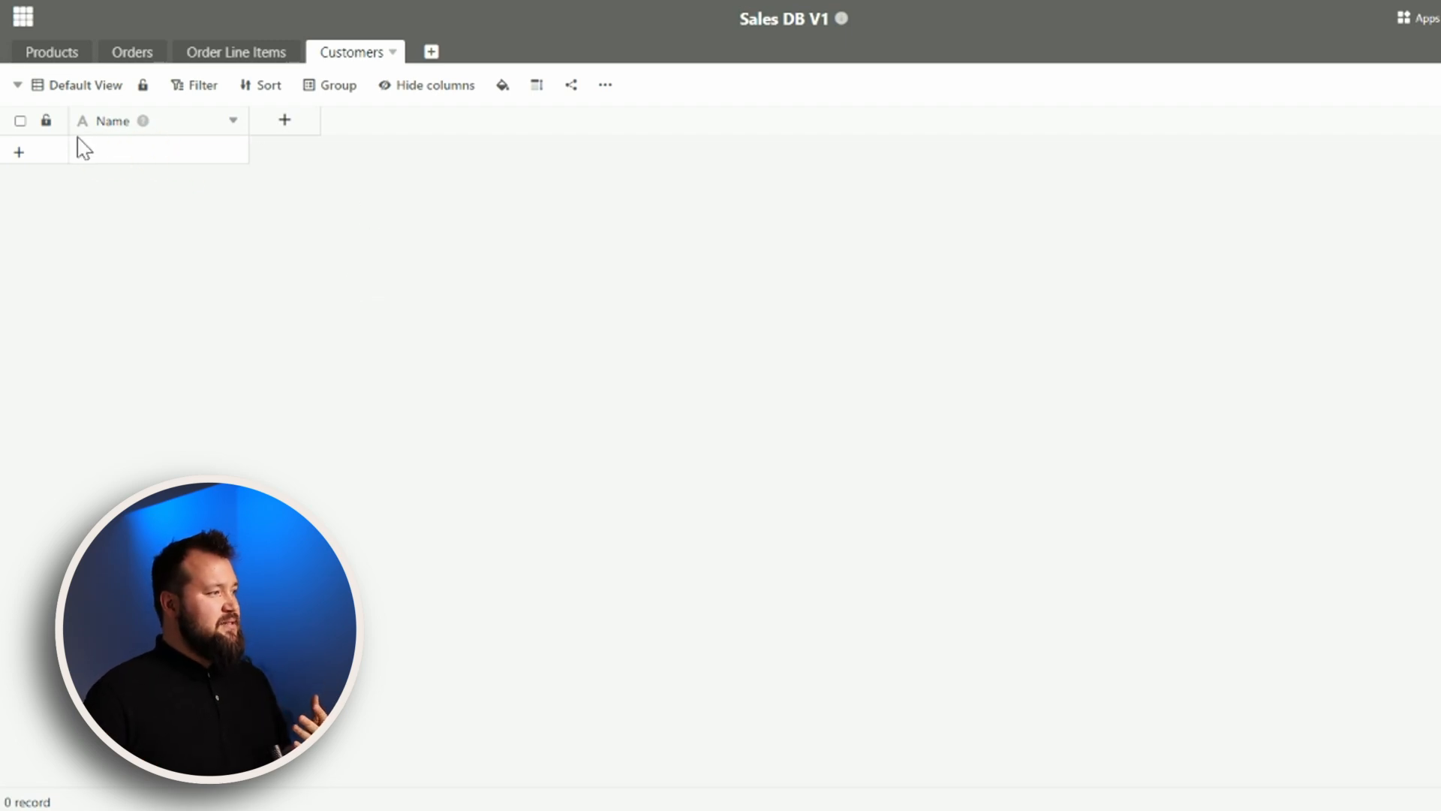
- Add a record to the Customers table and enter the customer's full name in its Name column
{"action": "left_click", "coordinate": [17, 154]}
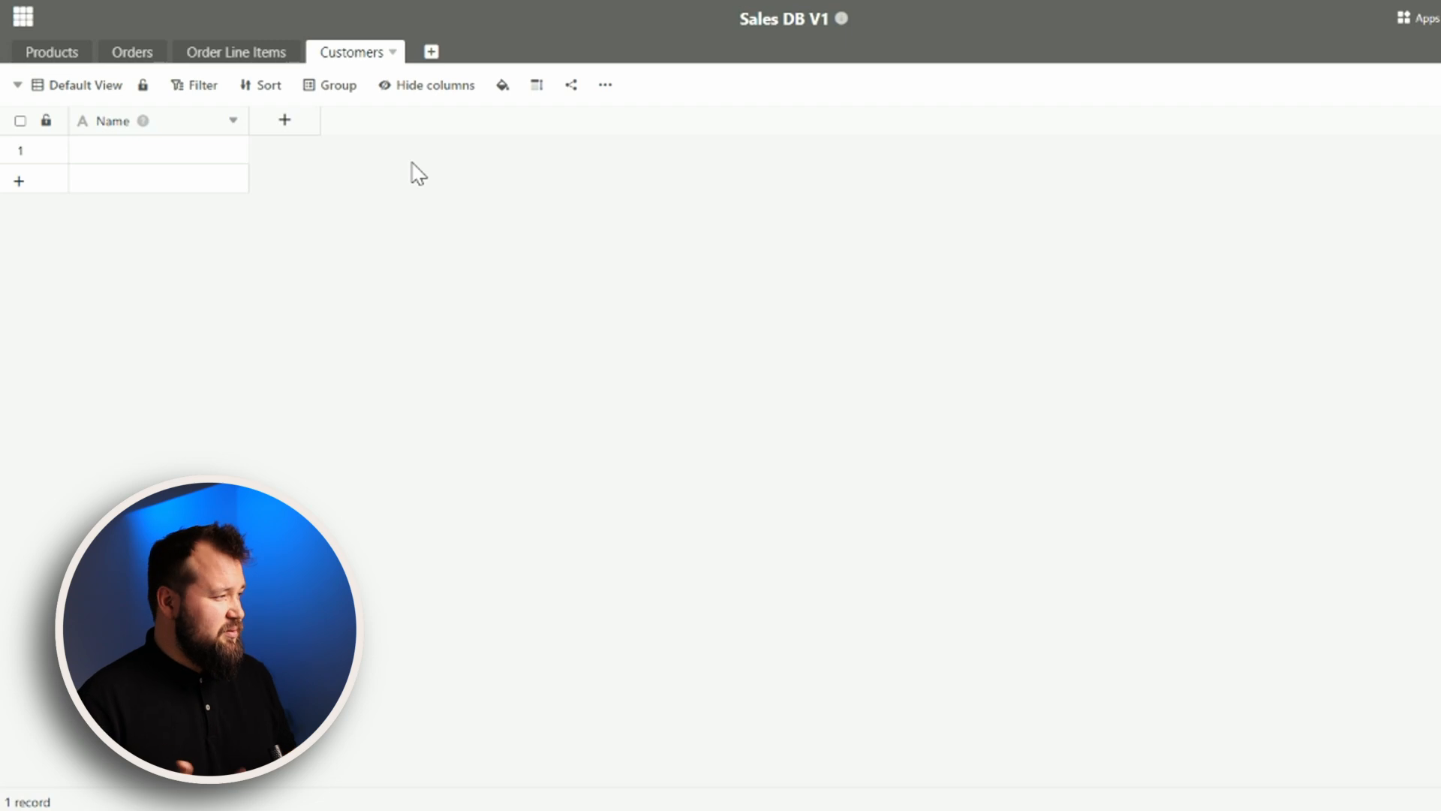
{"action": "left_click", "coordinate": [181, 152]}
{"action": "type", "text": "John Doe"}
{"action": "key", "text": "Return"}
{"action": "left_click", "coordinate": [409, 200]}
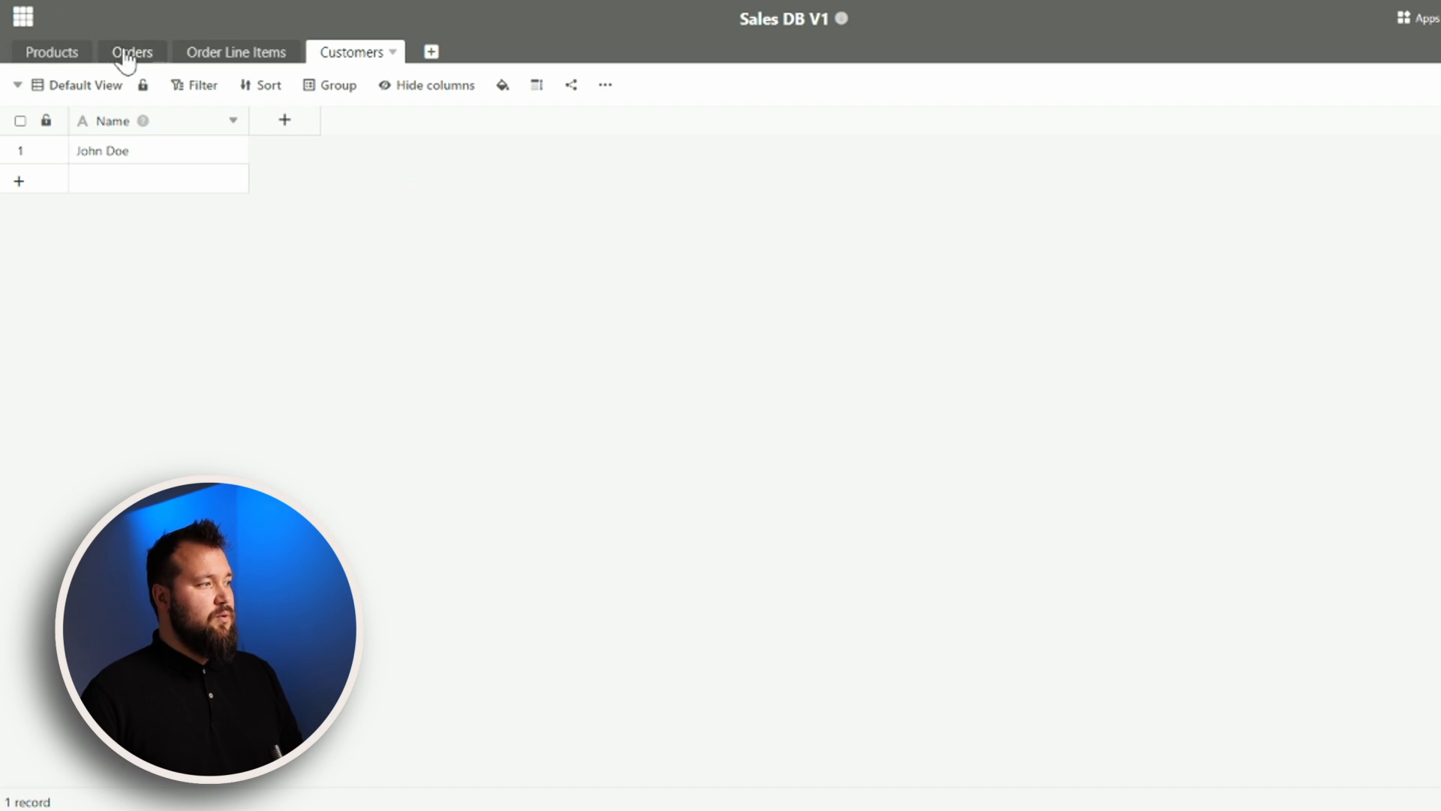
- Add a text column named Orders to the Customers table
{"action": "left_click", "coordinate": [284, 119]}
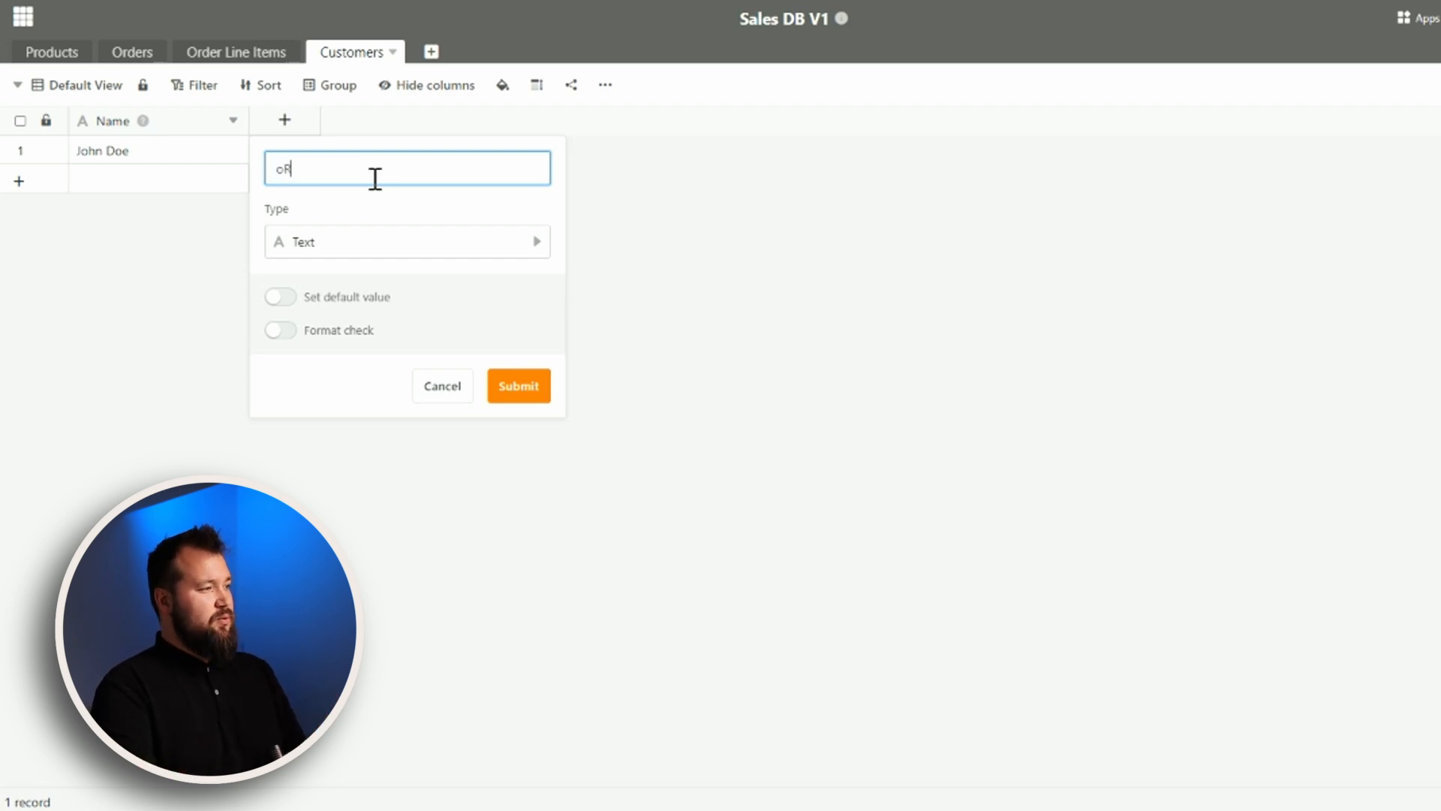
{"action": "type", "text": "rders"}
{"action": "left_click", "coordinate": [403, 240]}
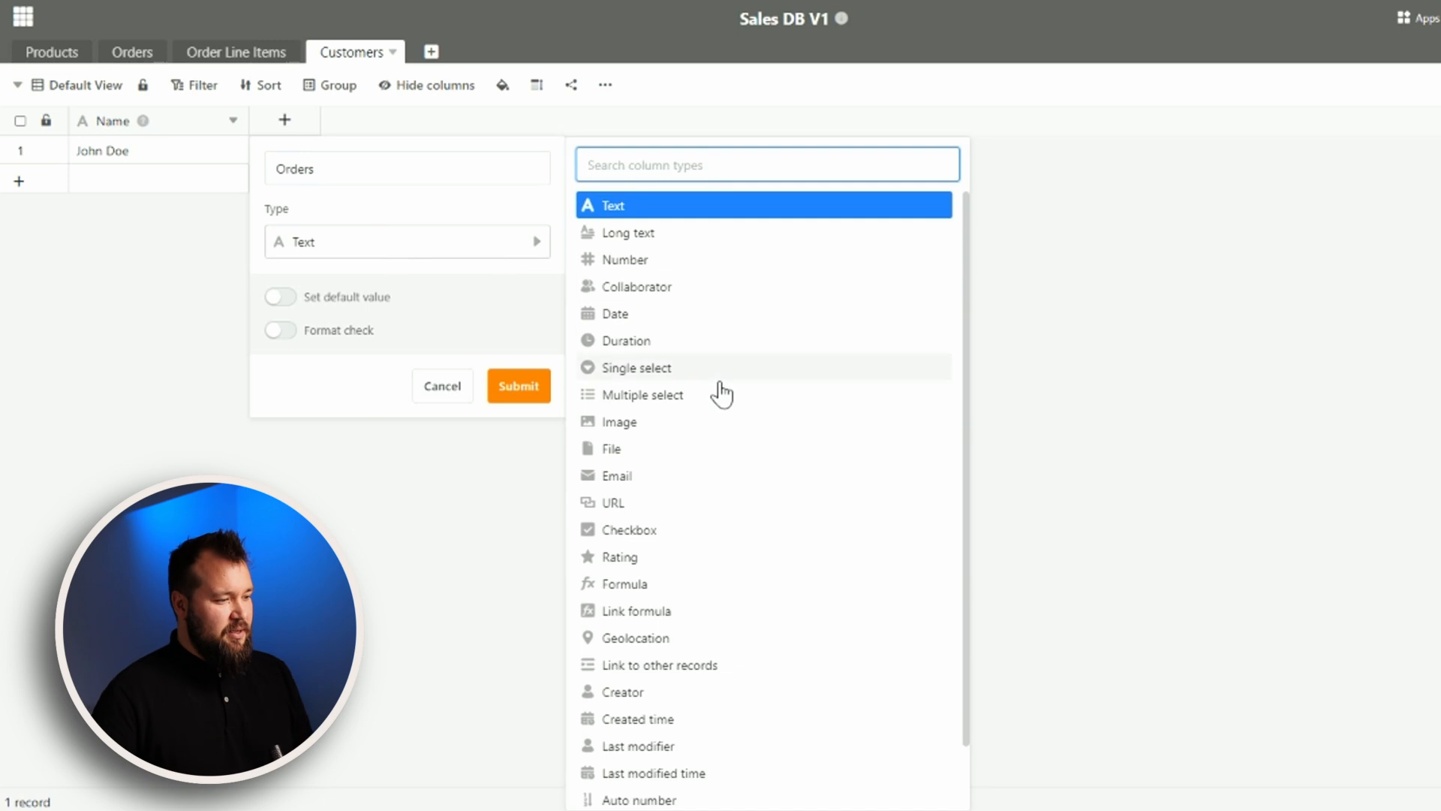
{"action": "scroll", "coordinate": [724, 394], "scroll_direction": "down", "scroll_amount": 1}
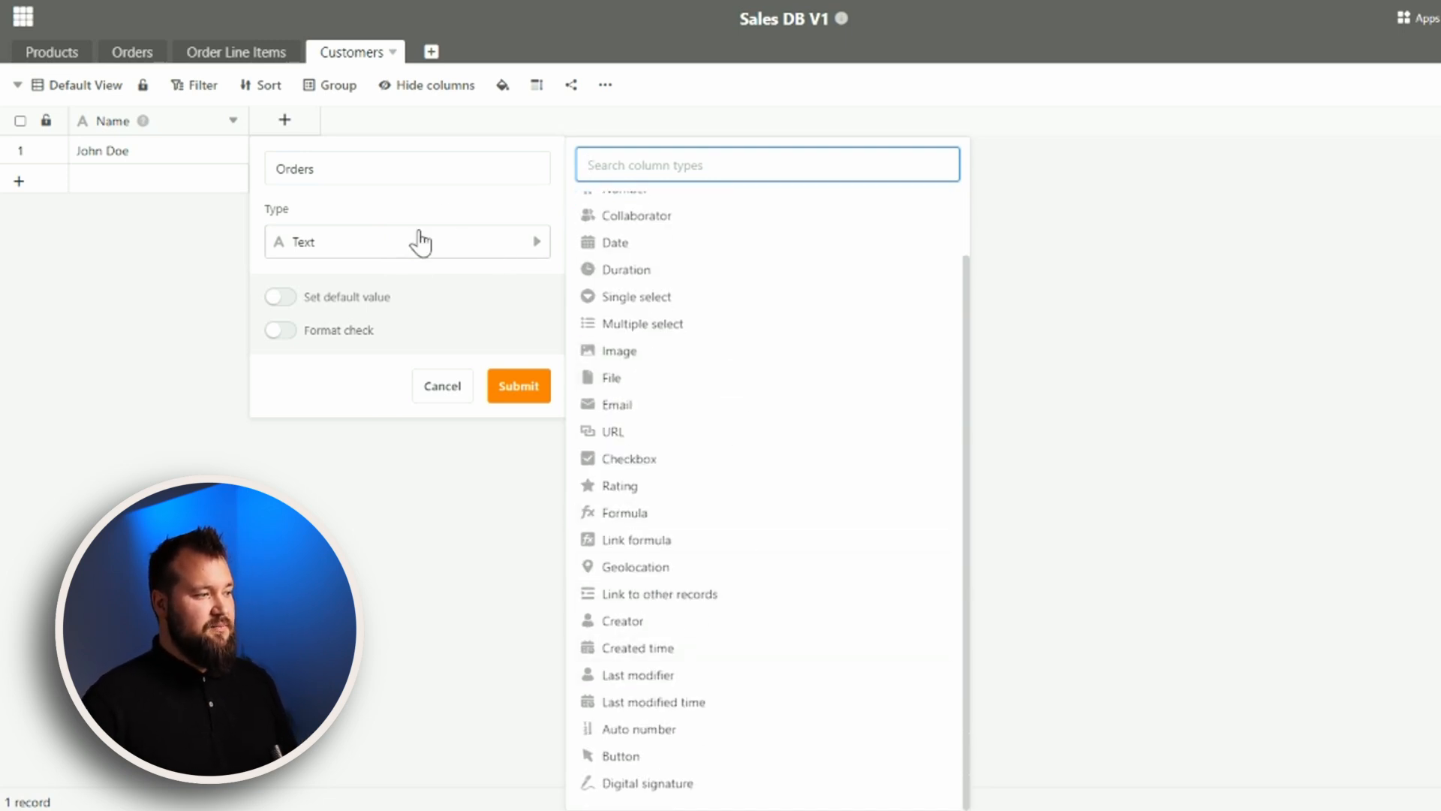
{"action": "left_click", "coordinate": [447, 210]}
{"action": "left_click", "coordinate": [527, 397]}
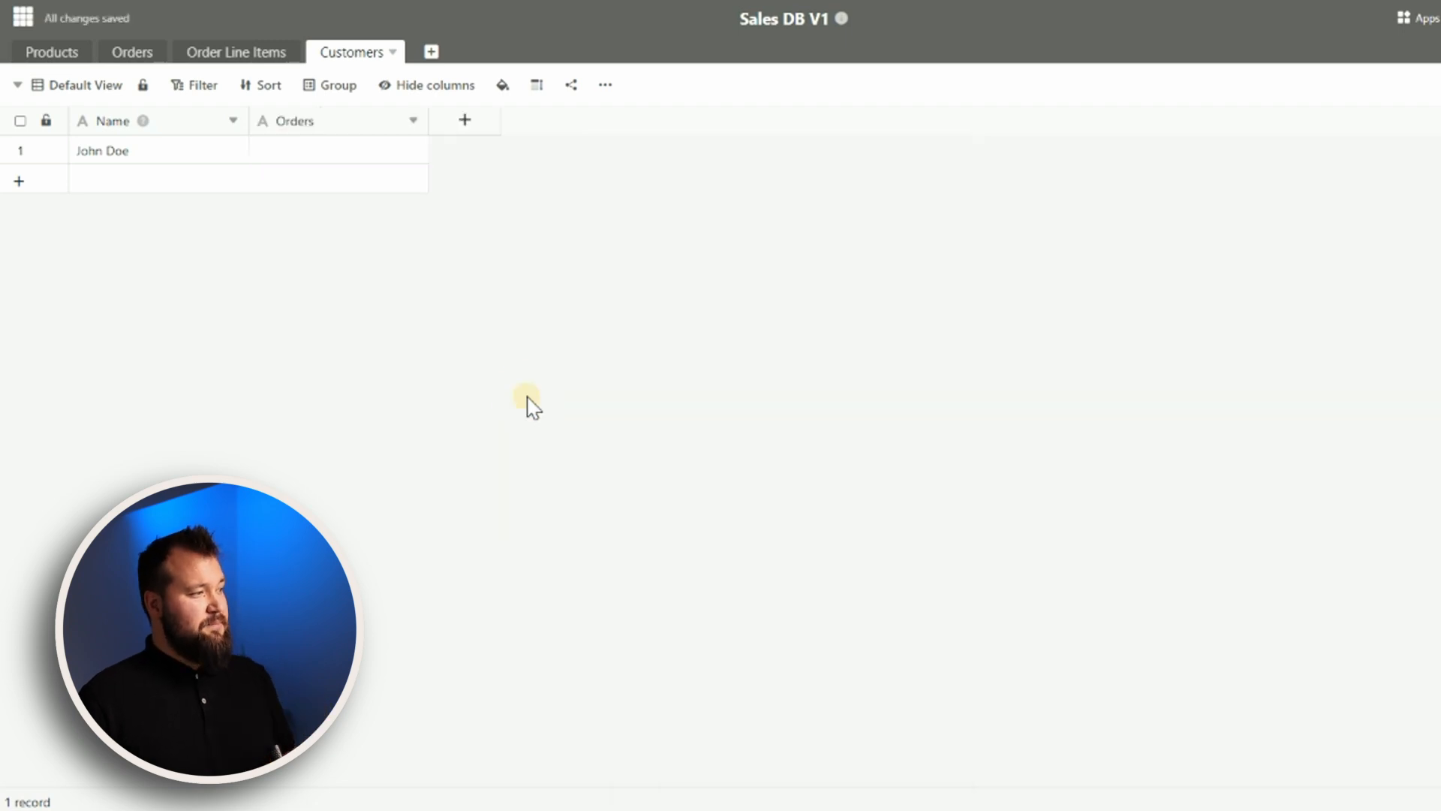
- Check the column types offered for the Orders text column and delete the column from the Customers table
{"action": "left_click", "coordinate": [321, 120]}
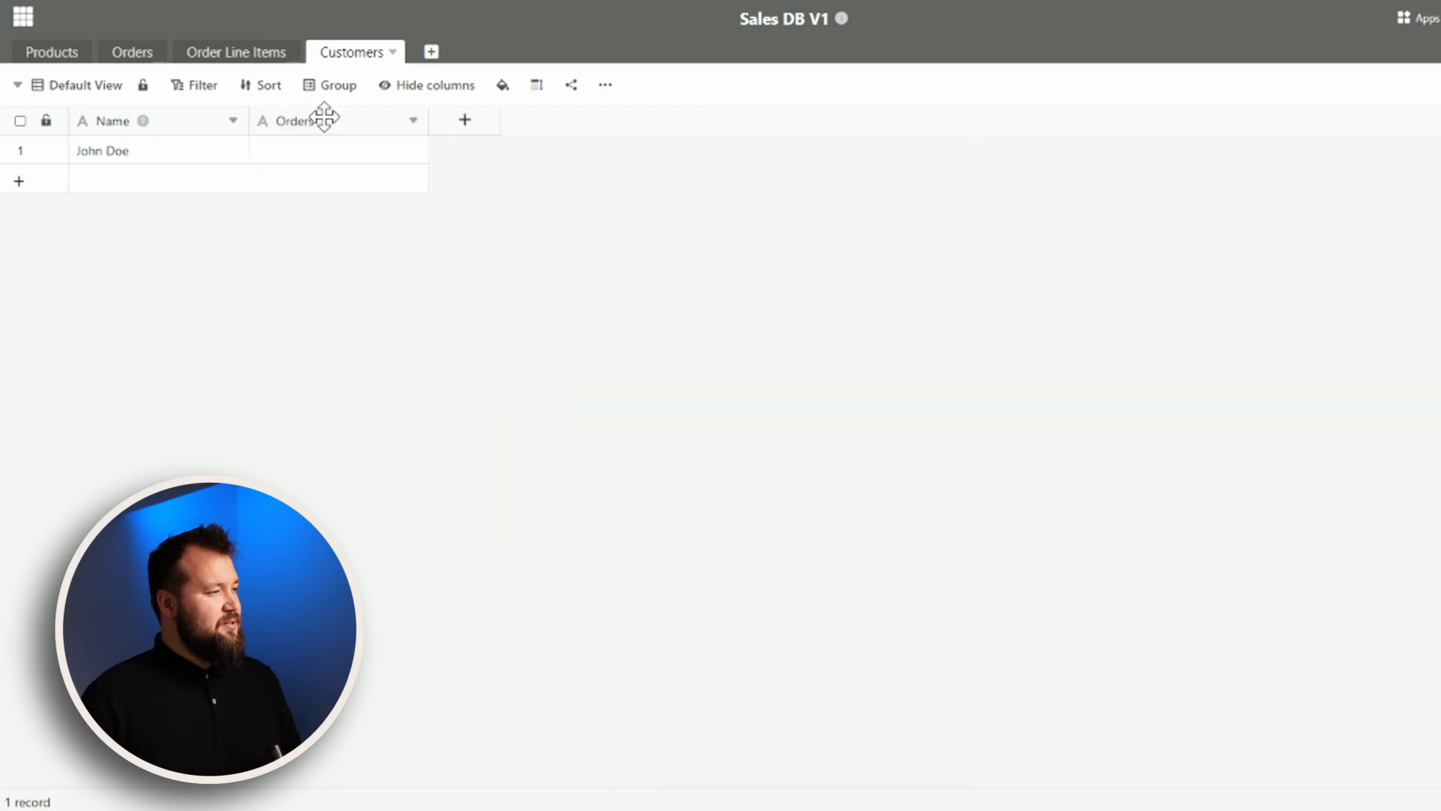
{"action": "left_click", "coordinate": [413, 121]}
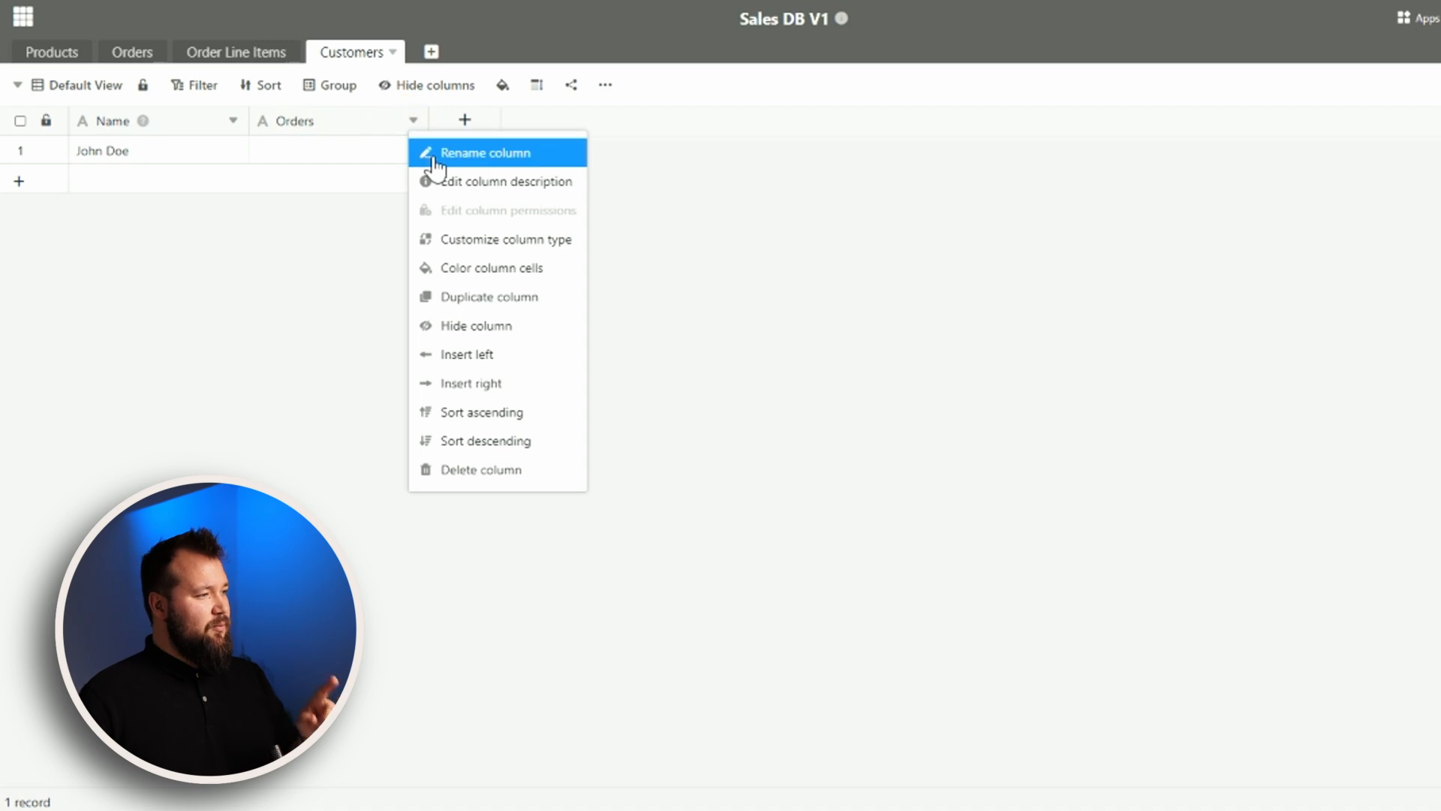
{"action": "left_click", "coordinate": [431, 154]}
{"action": "left_click", "coordinate": [413, 121]}
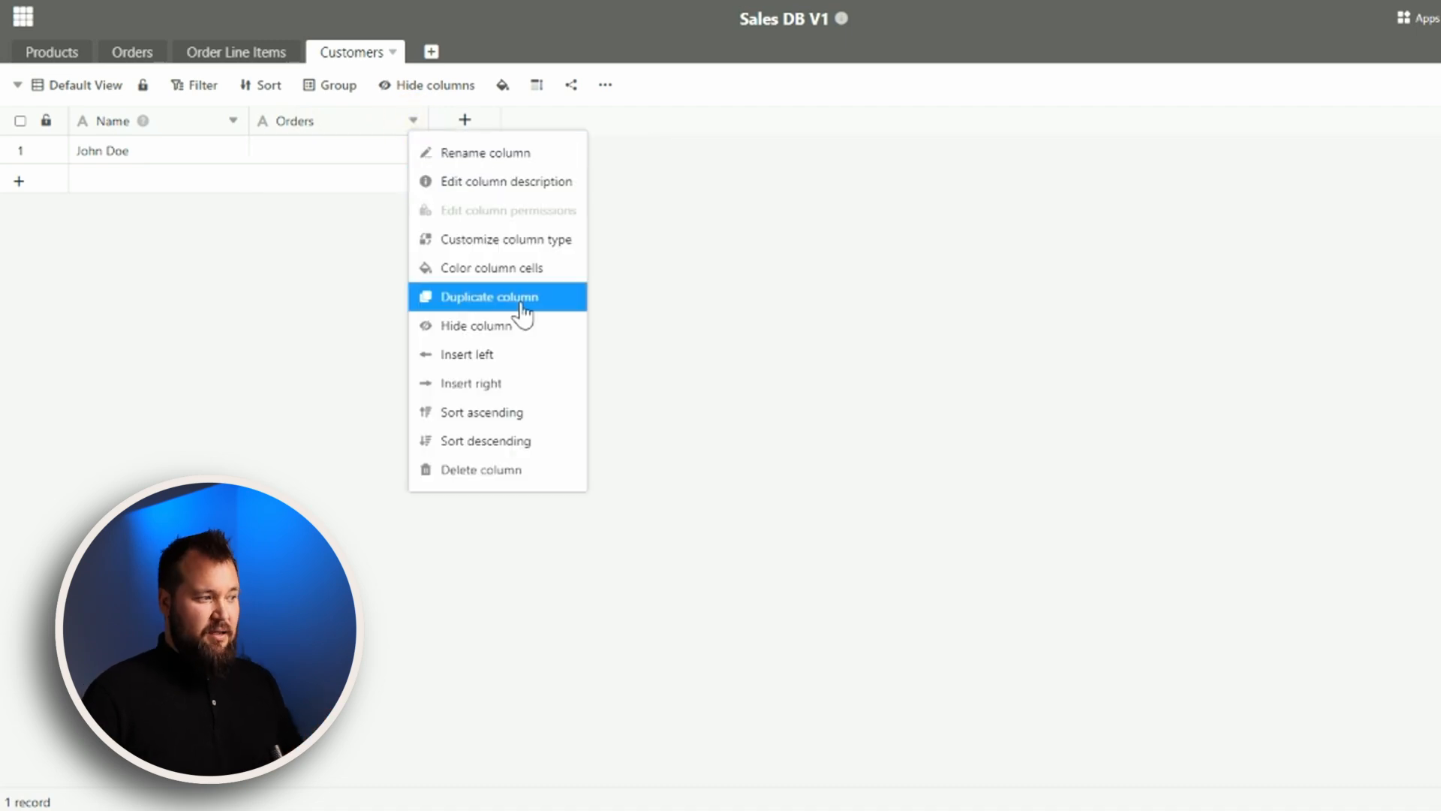
{"action": "left_click", "coordinate": [495, 240]}
{"action": "left_click", "coordinate": [493, 254]}
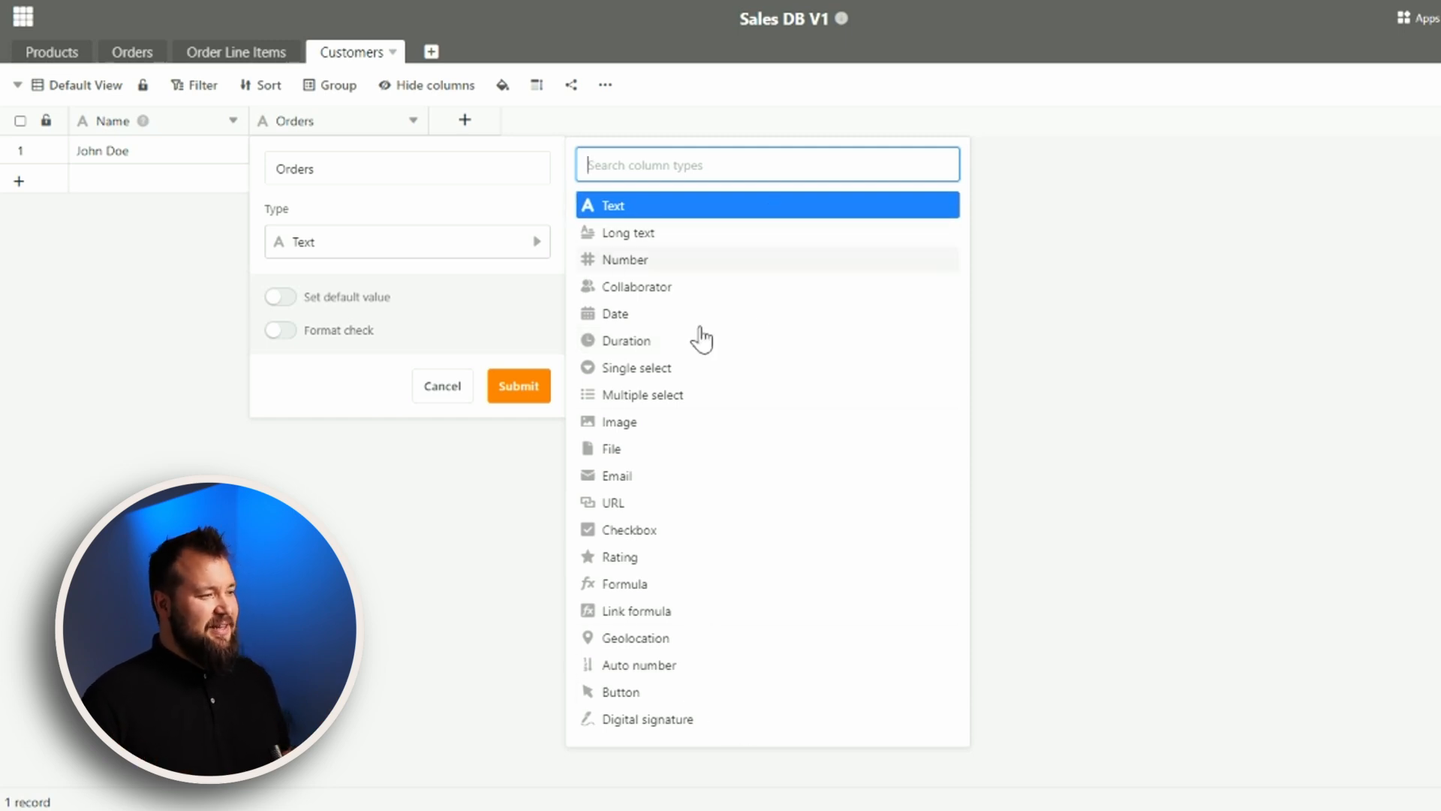
{"action": "left_click", "coordinate": [350, 528]}
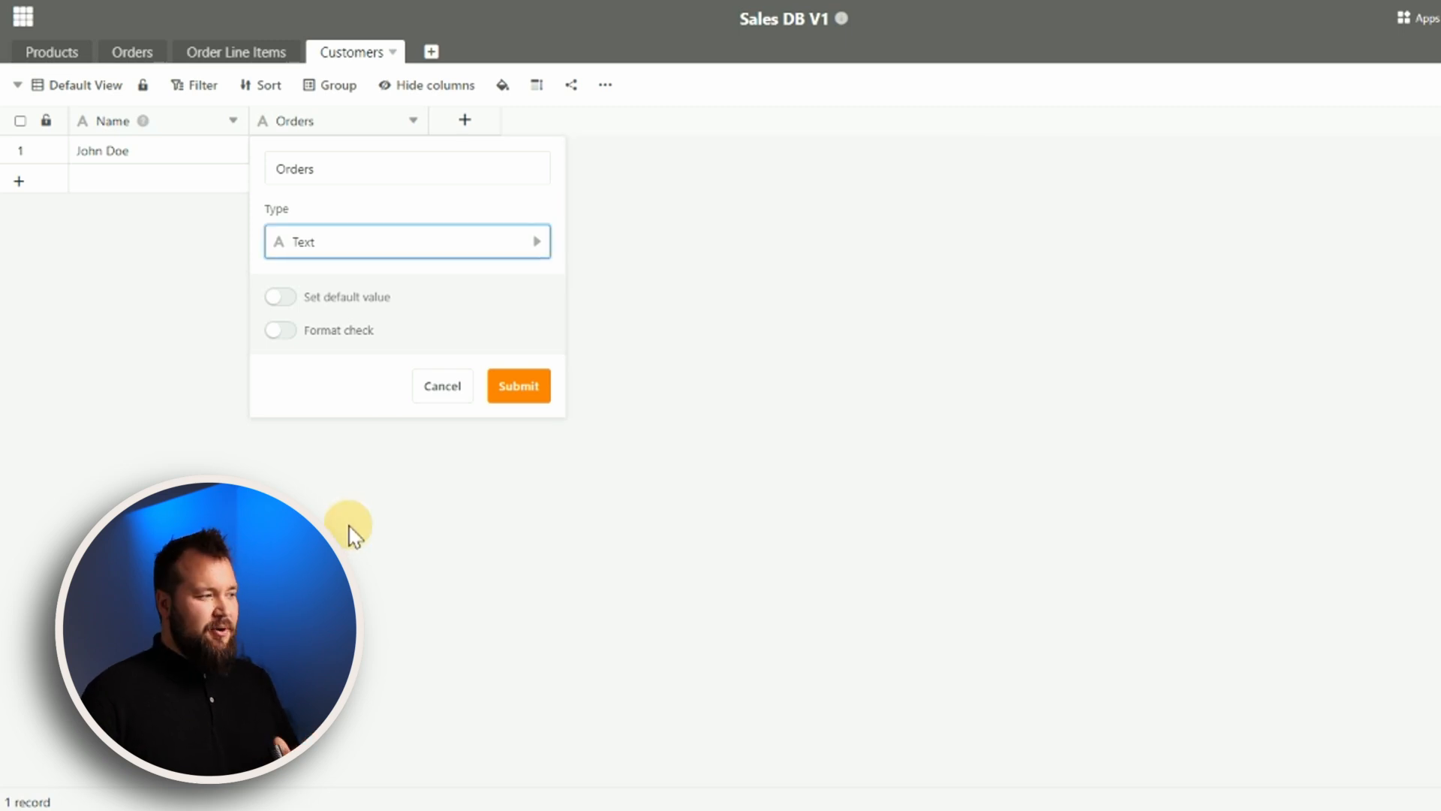
{"action": "left_click", "coordinate": [448, 388]}
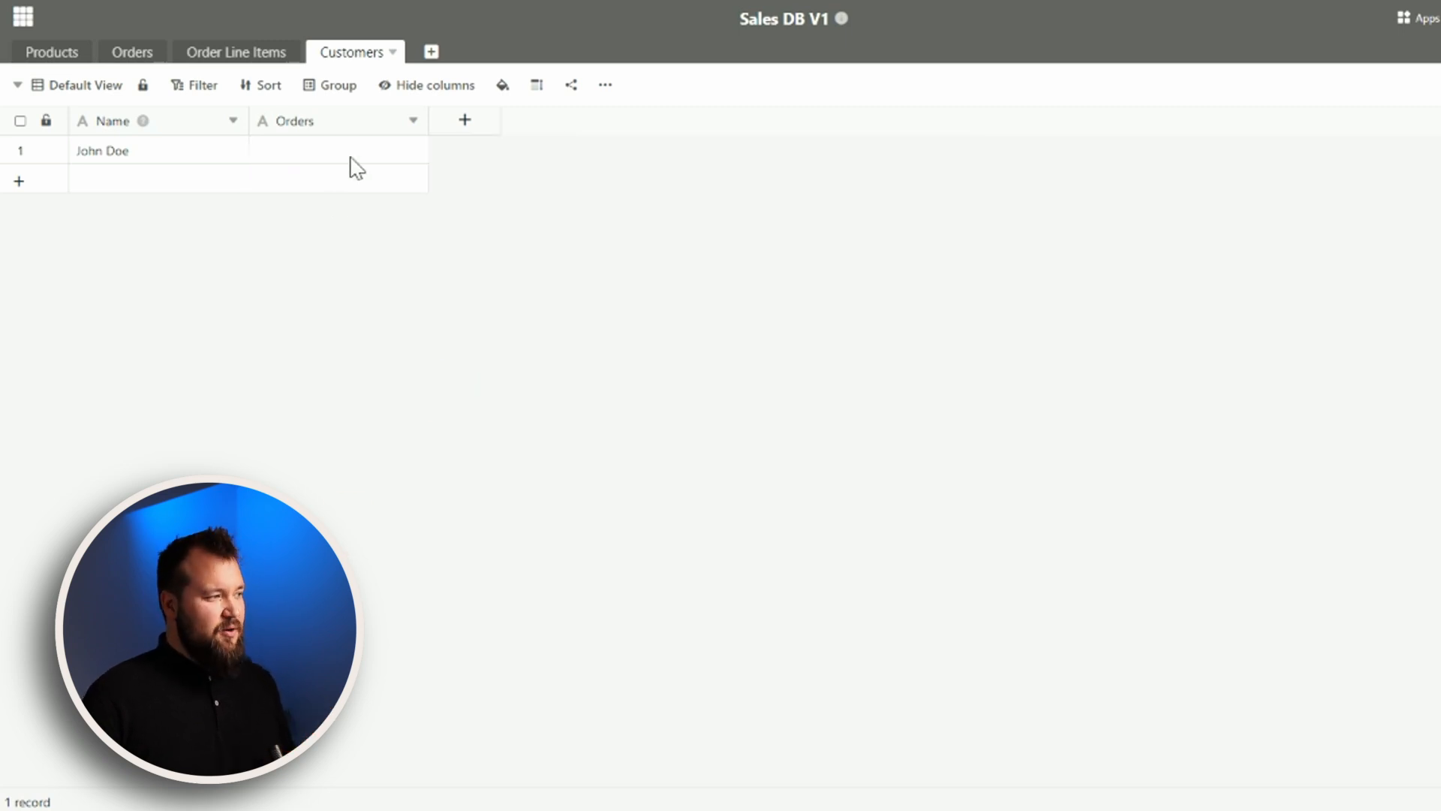
{"action": "left_click", "coordinate": [413, 121]}
{"action": "left_click", "coordinate": [485, 469]}
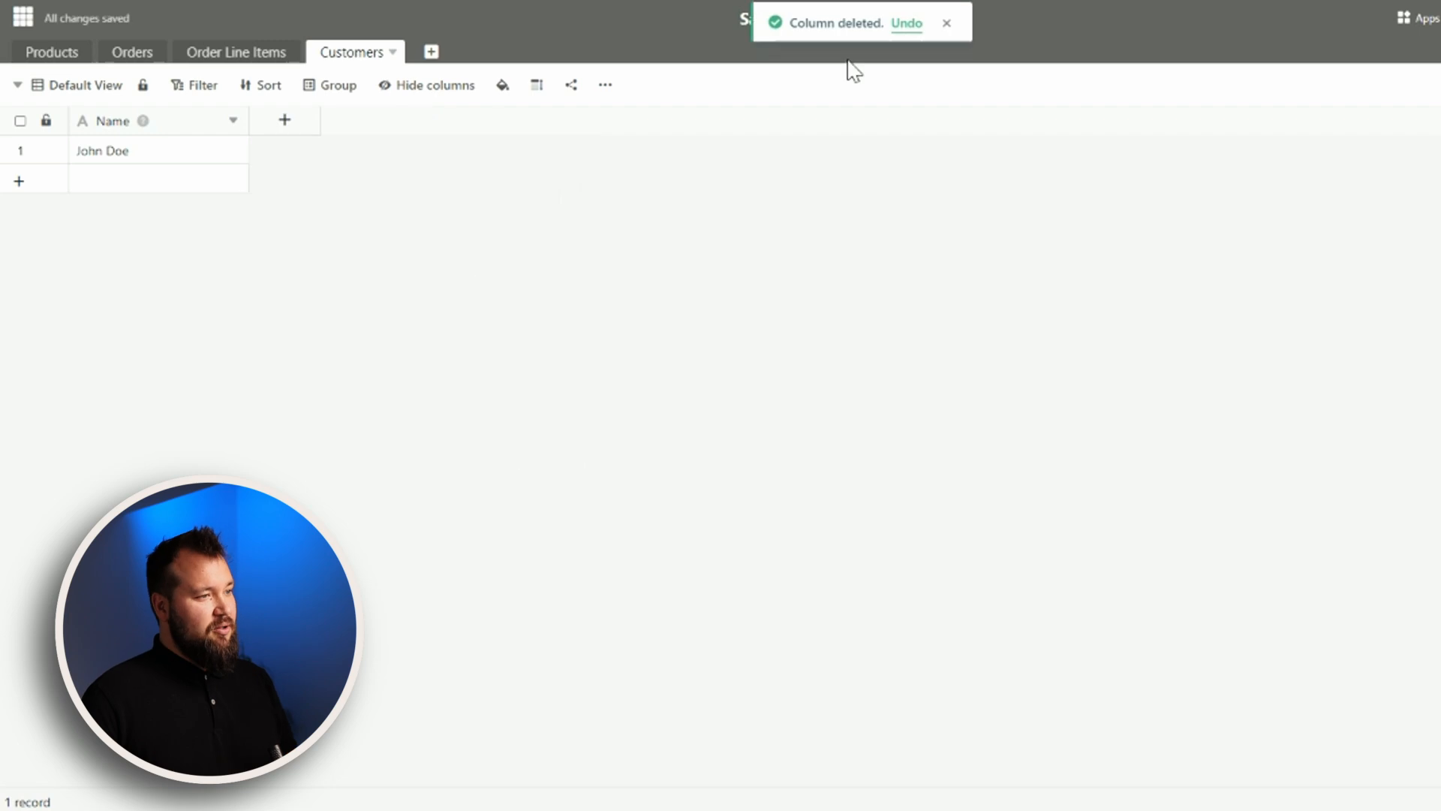
- Add a Link to other records column named Orders to the Customers table, linked to the Orders table and displaying its Name column
{"action": "left_click", "coordinate": [284, 121]}
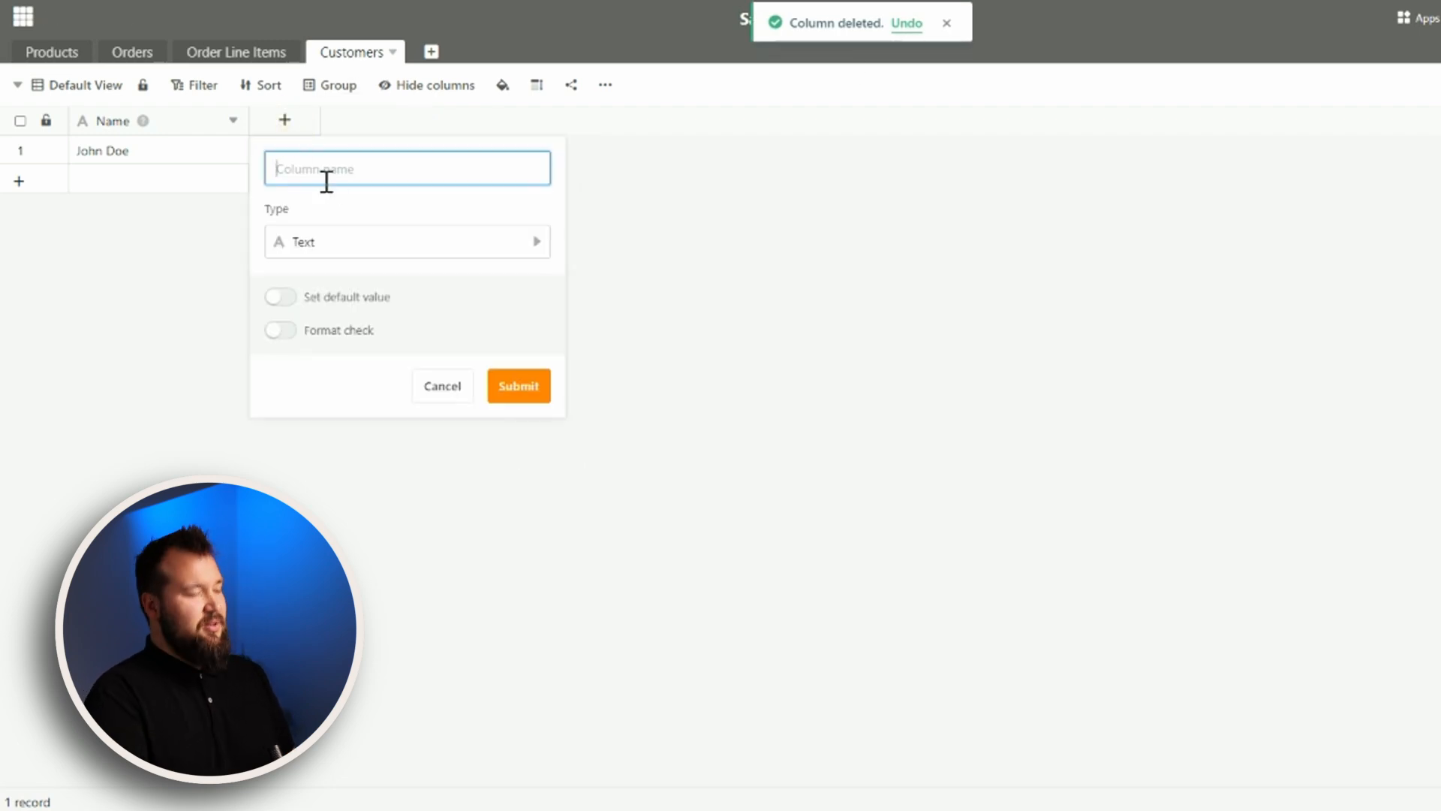
{"action": "type", "text": "Orders"}
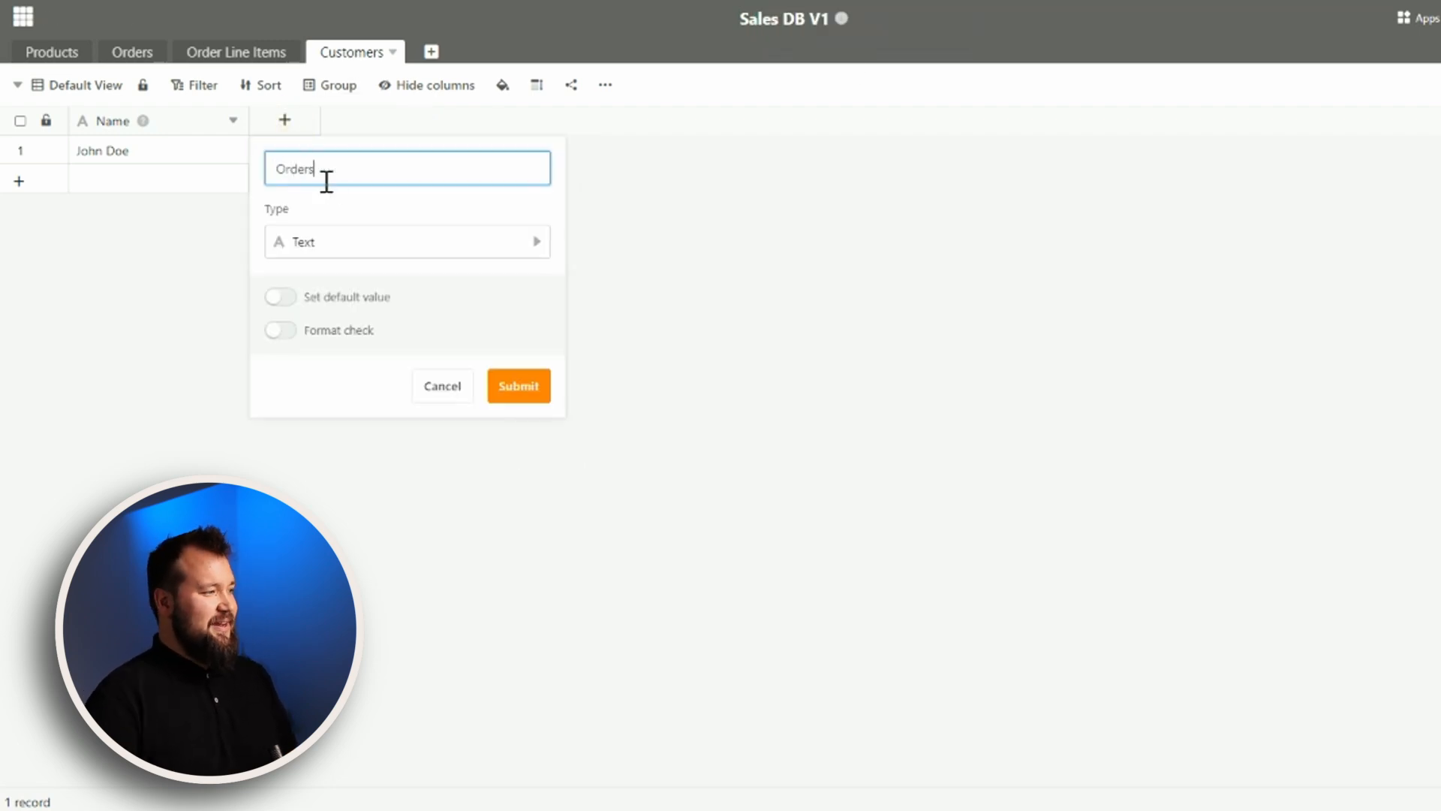
{"action": "left_click", "coordinate": [457, 241]}
{"action": "scroll", "coordinate": [714, 450], "scroll_direction": "down", "scroll_amount": 1}
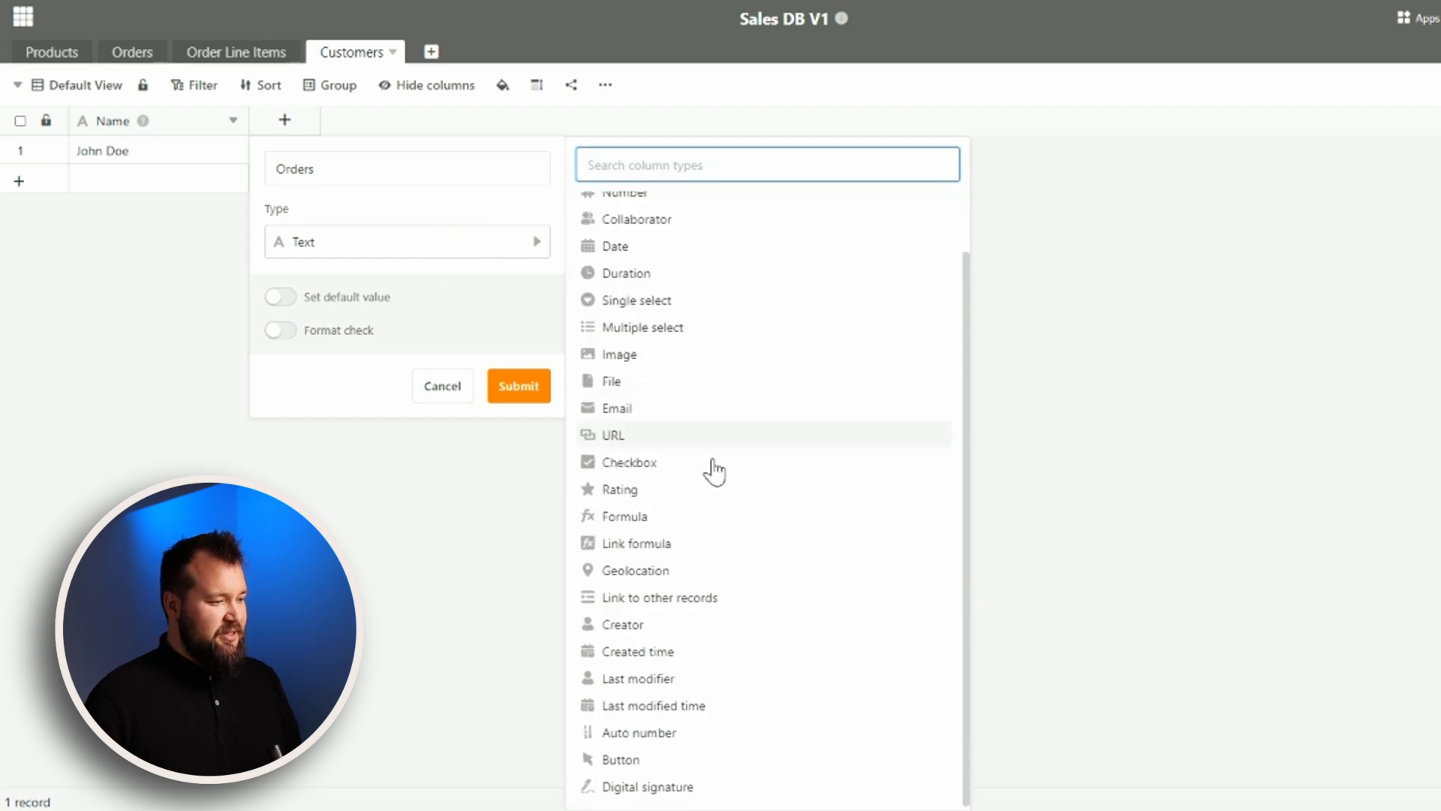
{"action": "left_click", "coordinate": [711, 595]}
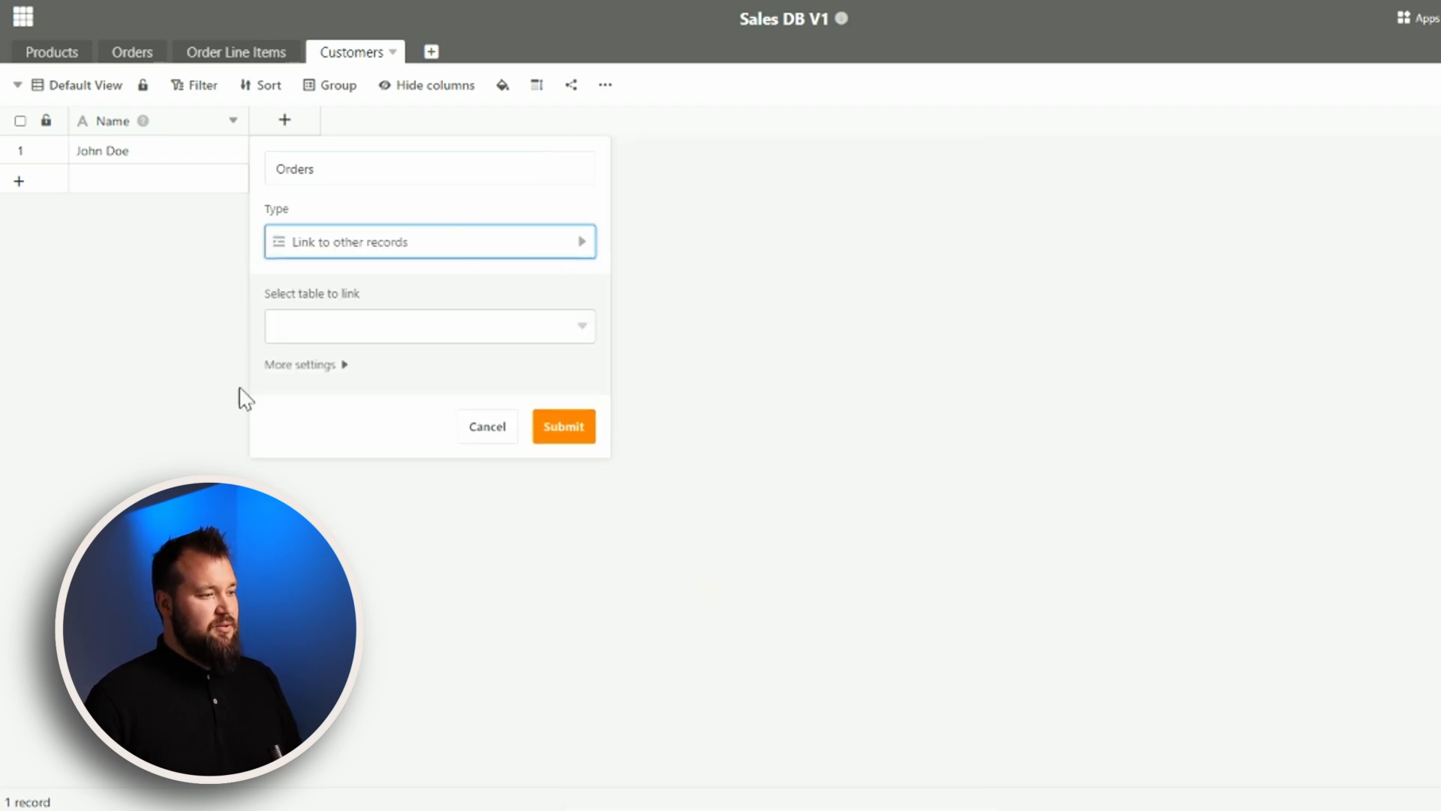
{"action": "left_click", "coordinate": [376, 342]}
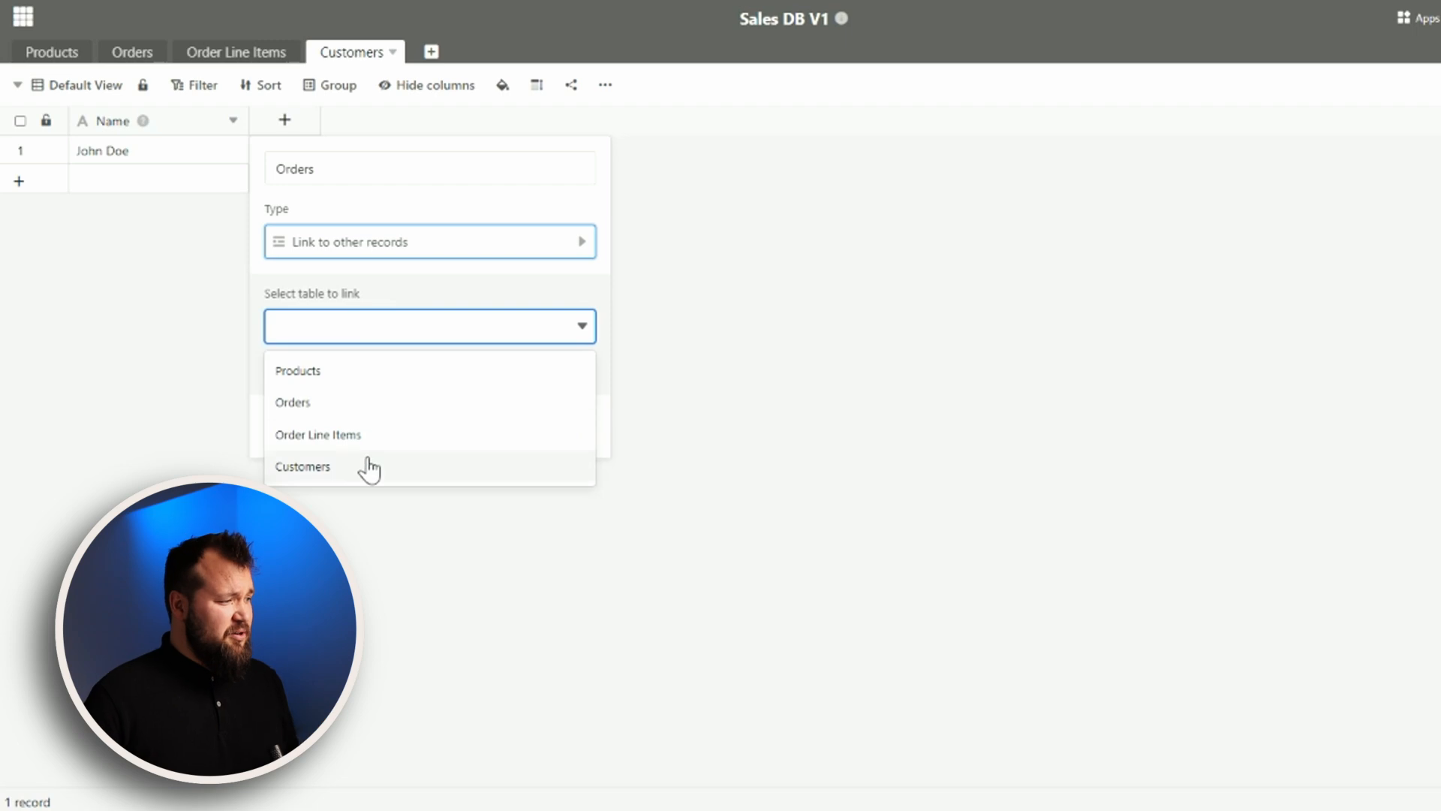
{"action": "left_click", "coordinate": [368, 414]}
{"action": "left_click", "coordinate": [316, 365]}
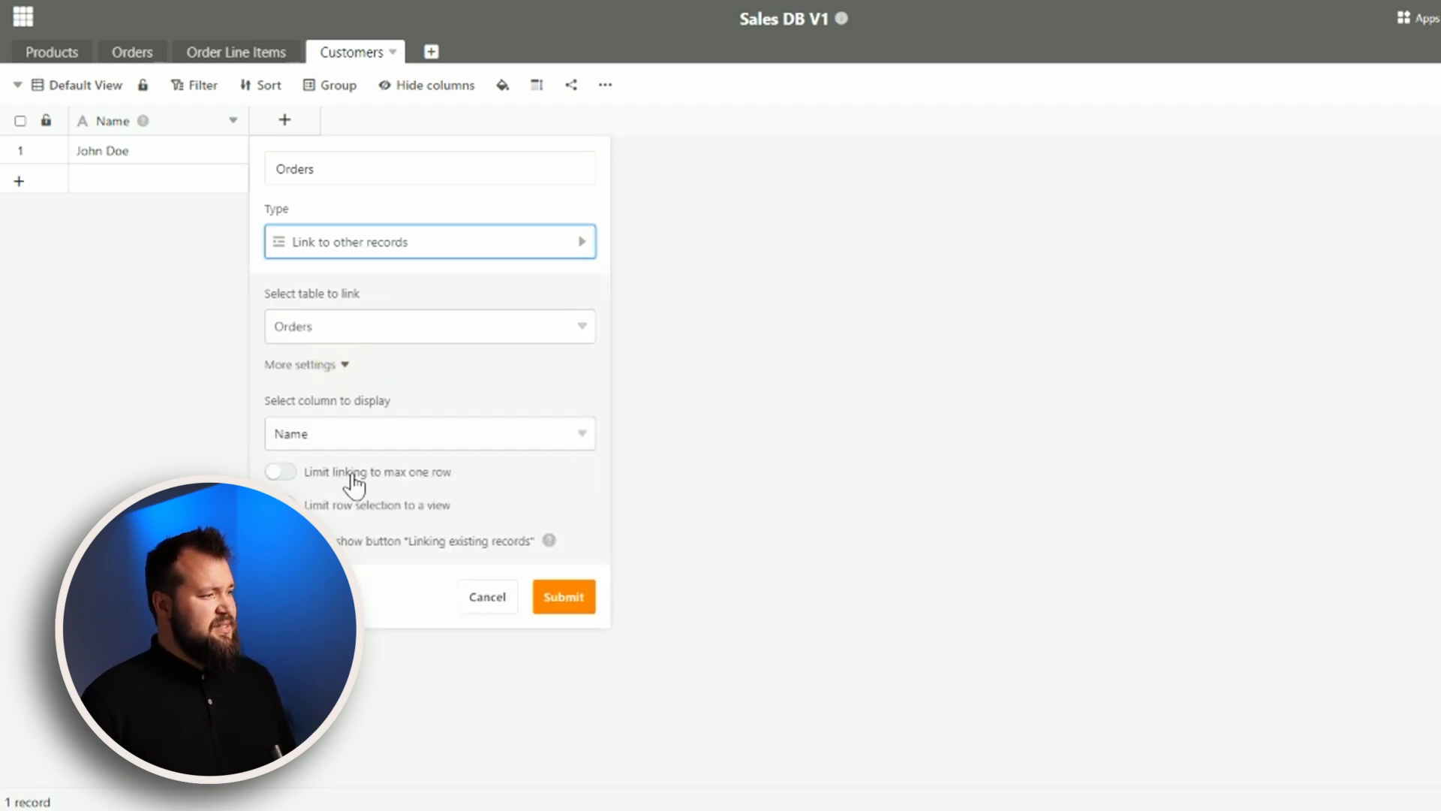
{"action": "left_click", "coordinate": [349, 445]}
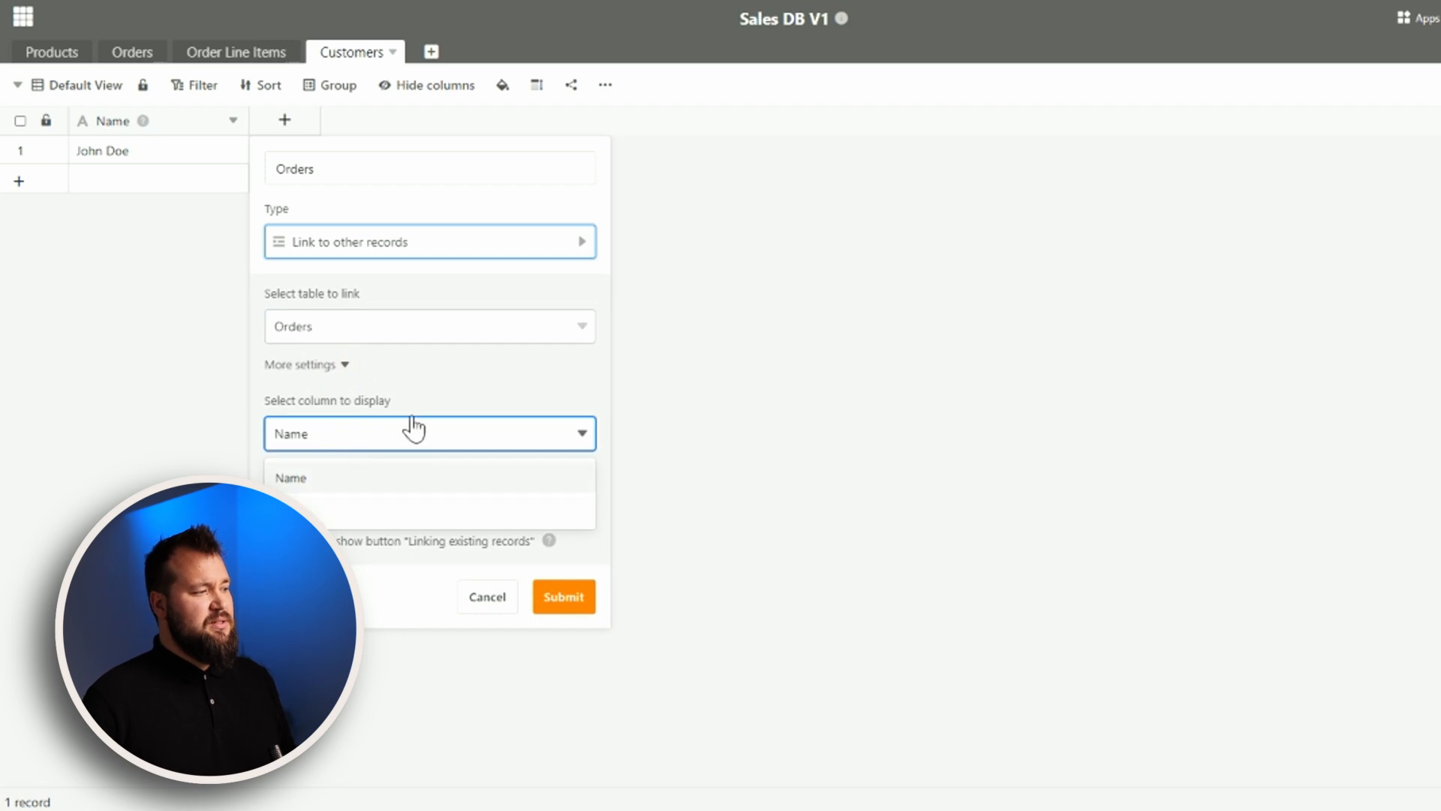
{"action": "left_click", "coordinate": [462, 383]}
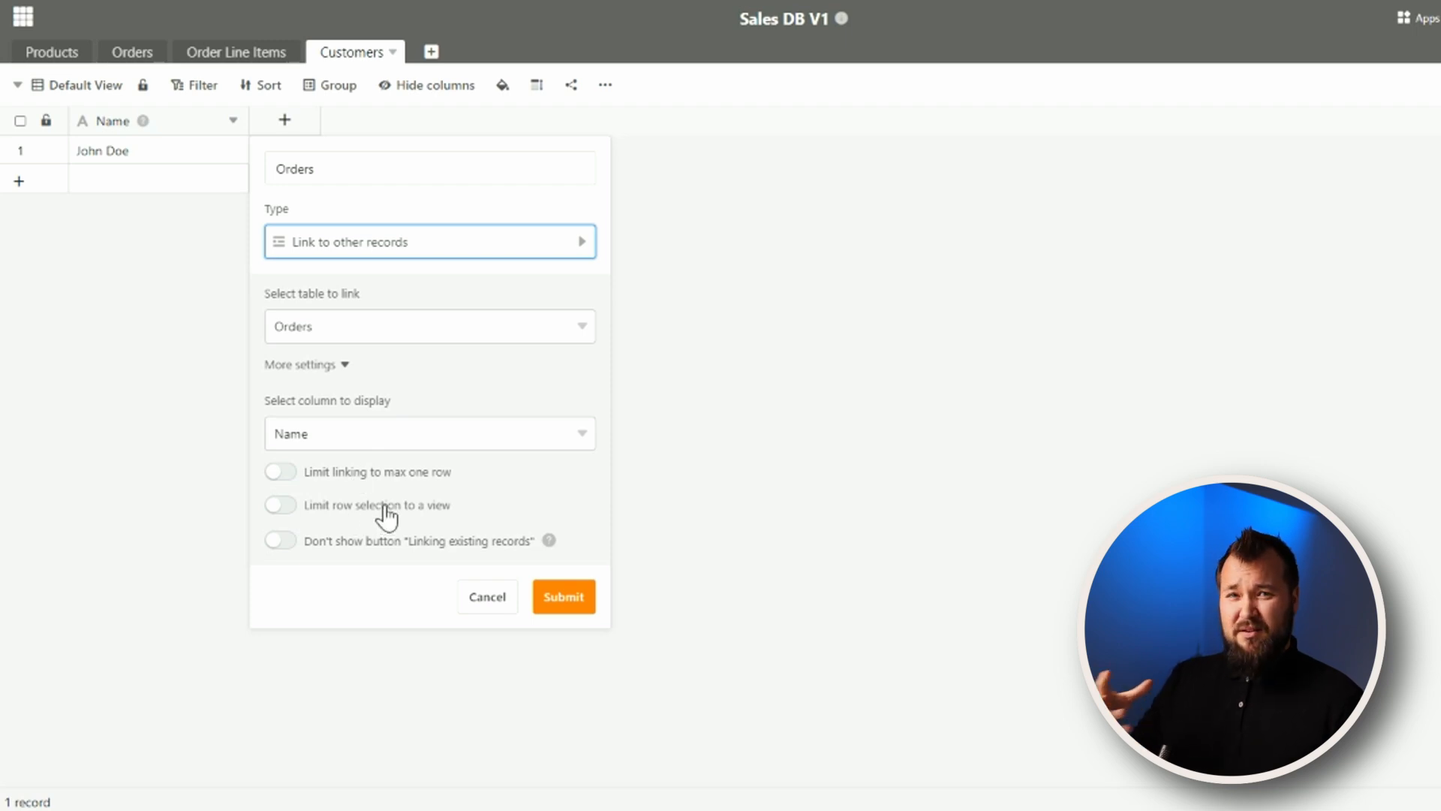
{"action": "left_click", "coordinate": [561, 598]}
- Link the existing order 1 to the customer's record through its Orders column
{"action": "left_click", "coordinate": [269, 154]}
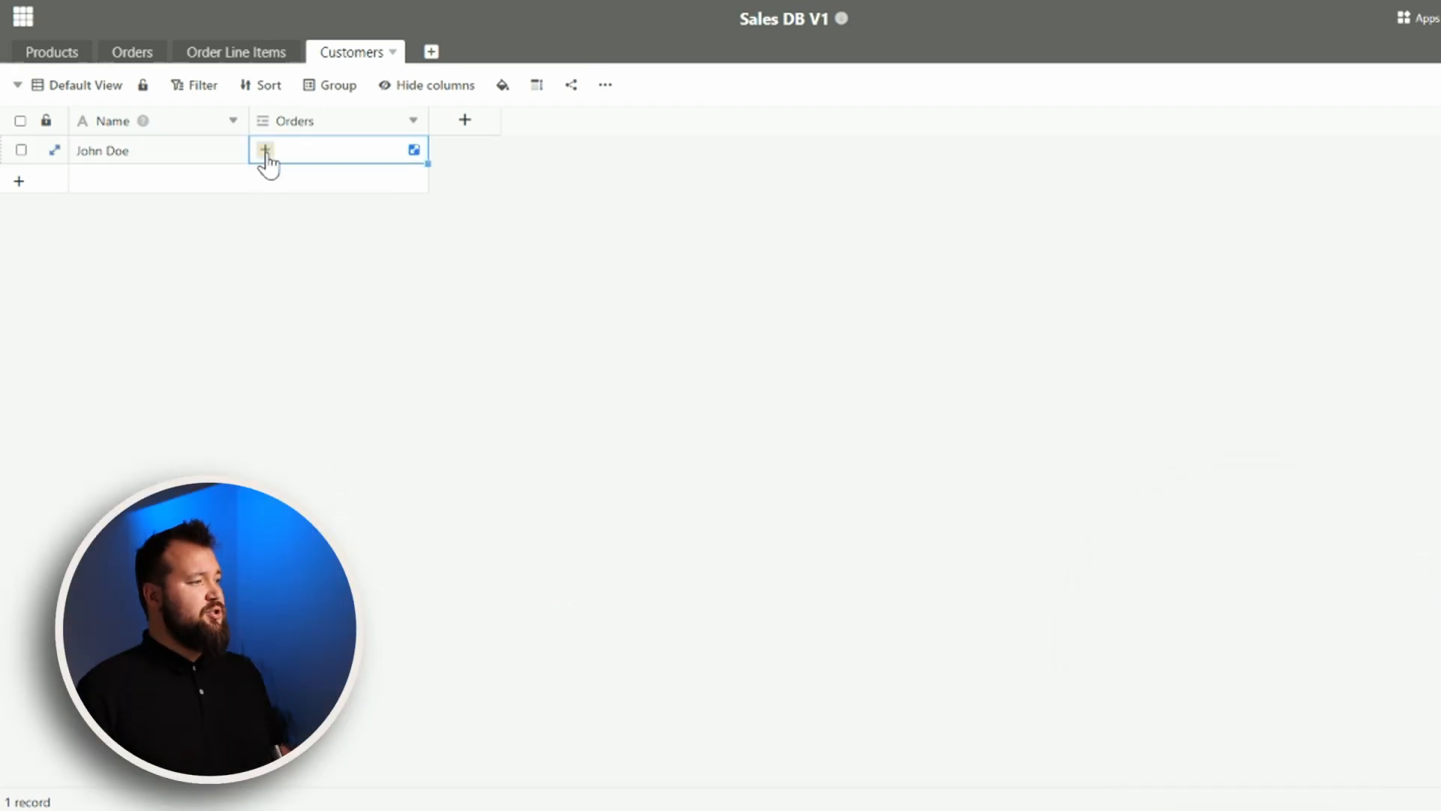
{"action": "left_click", "coordinate": [265, 151]}
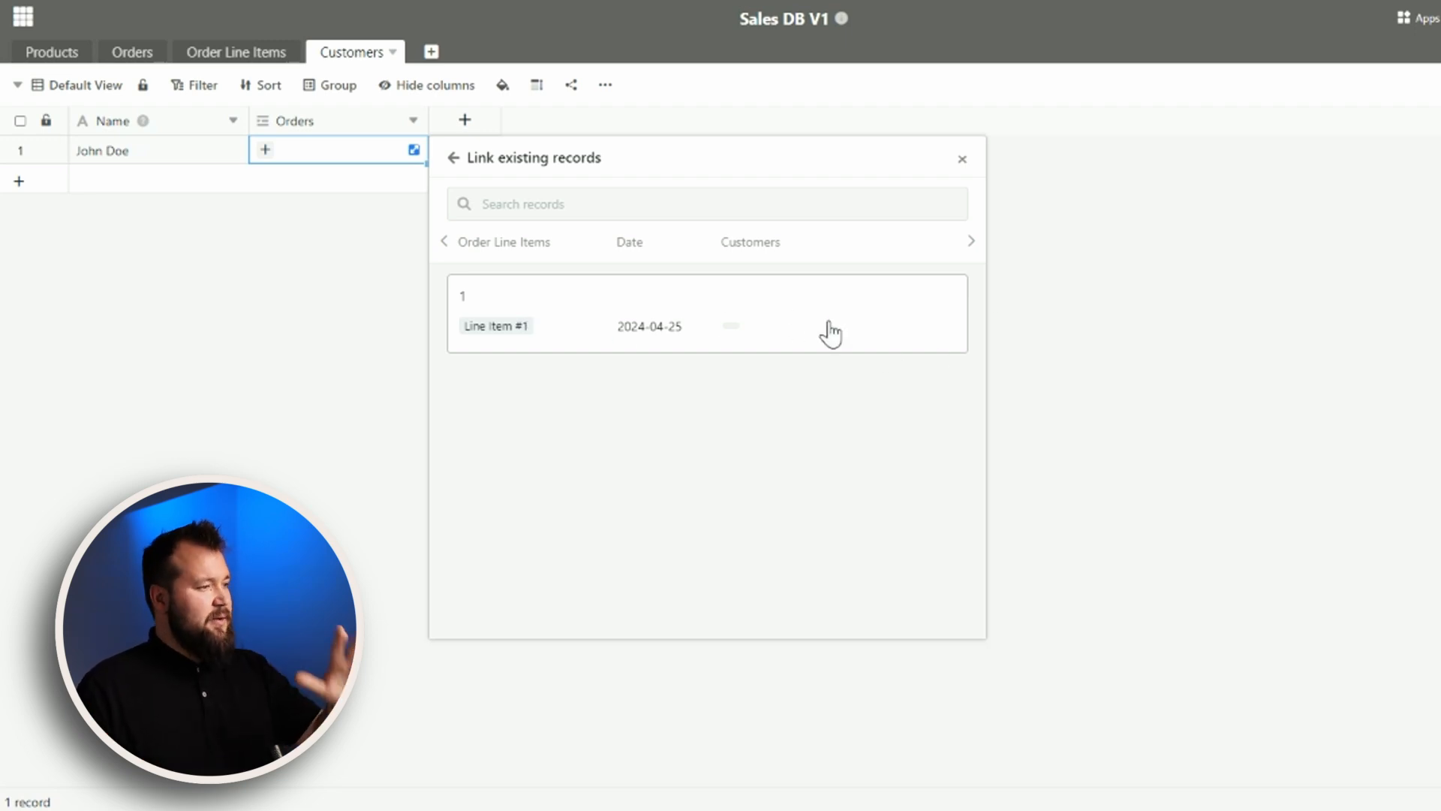
{"action": "left_click", "coordinate": [591, 319]}
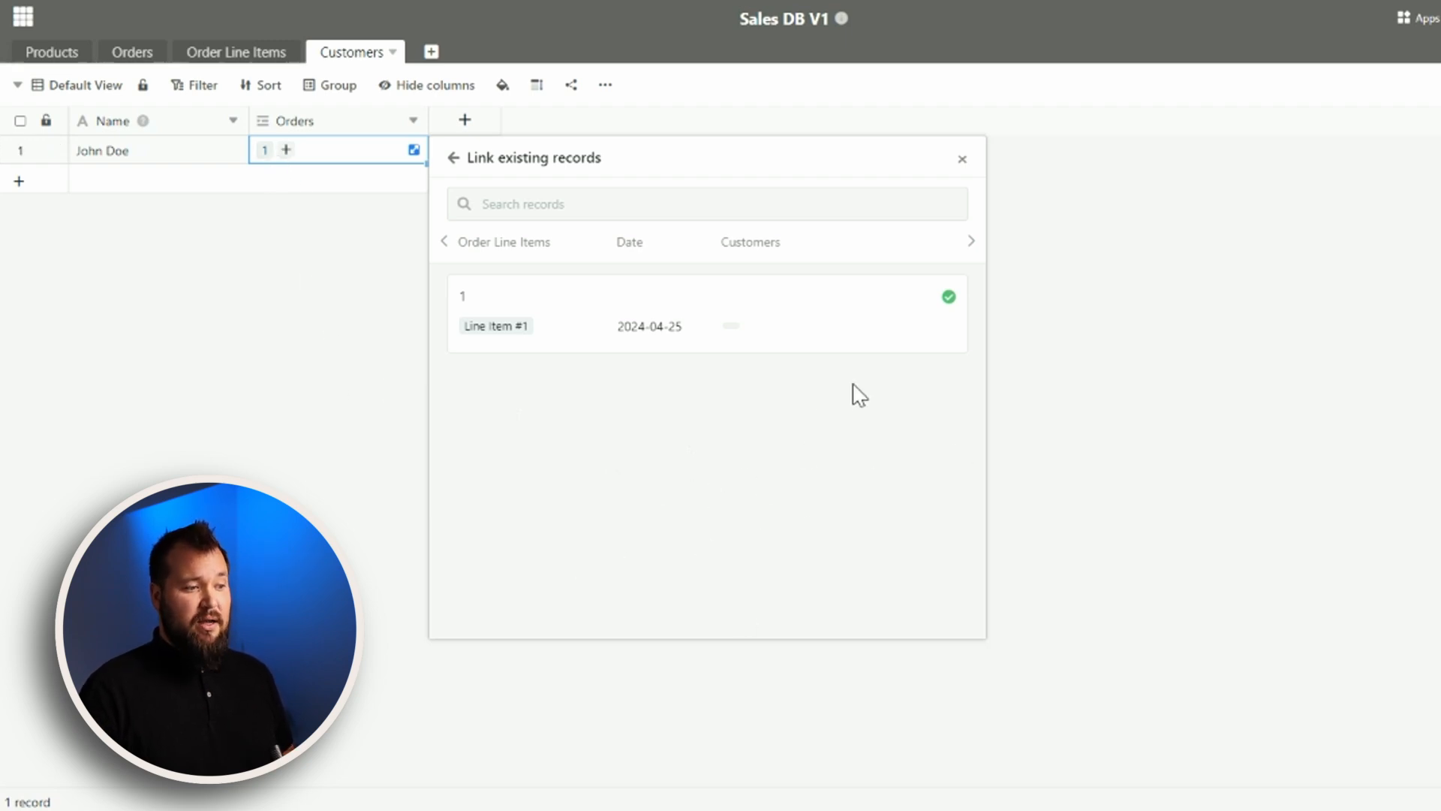
{"action": "left_click", "coordinate": [315, 378]}
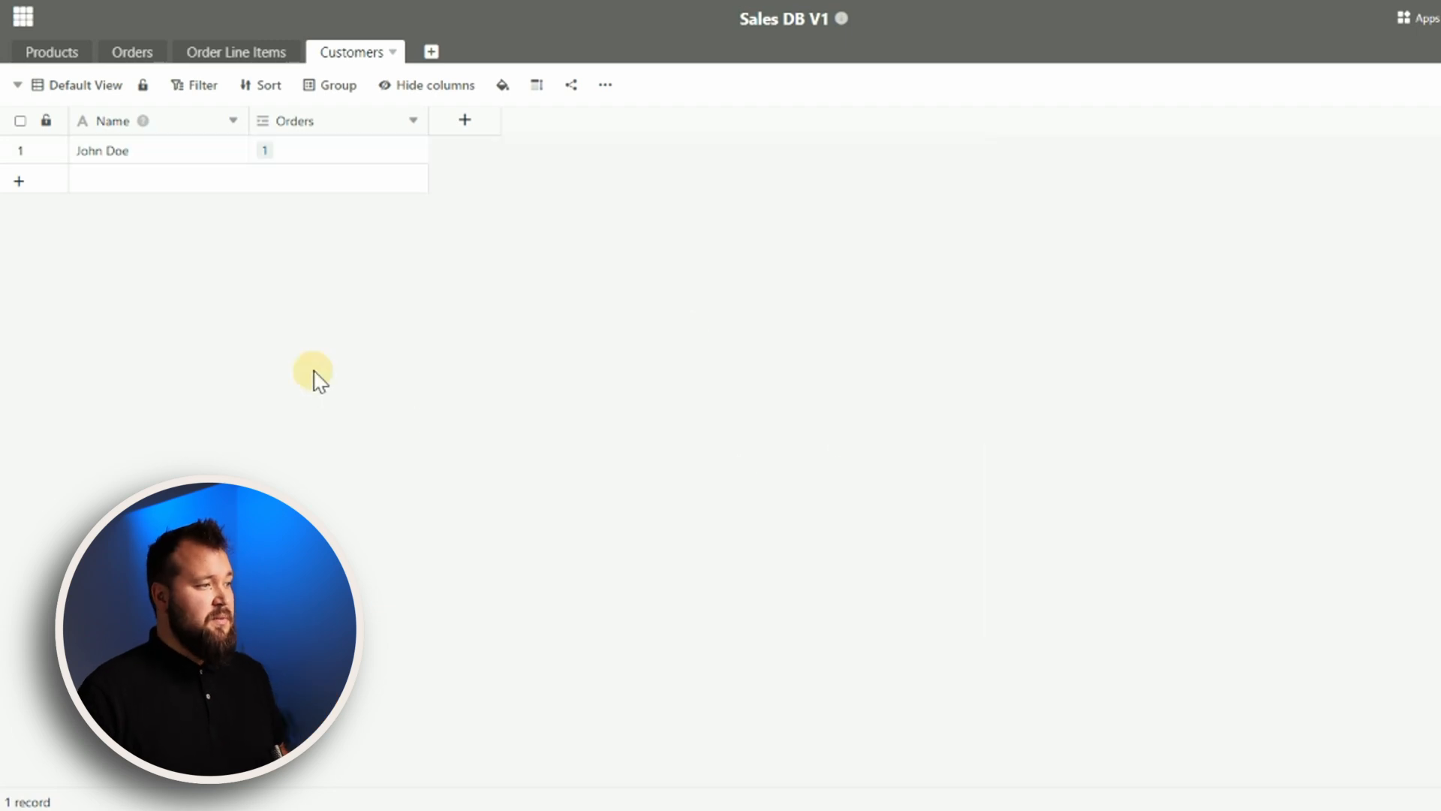
- Review the linked product records of Line Item #1 in Order Line Items, including sorting and hiding and reshowing the Cost column
{"action": "left_click", "coordinate": [232, 52]}
{"action": "left_click", "coordinate": [390, 156]}
{"action": "left_click", "coordinate": [401, 150]}
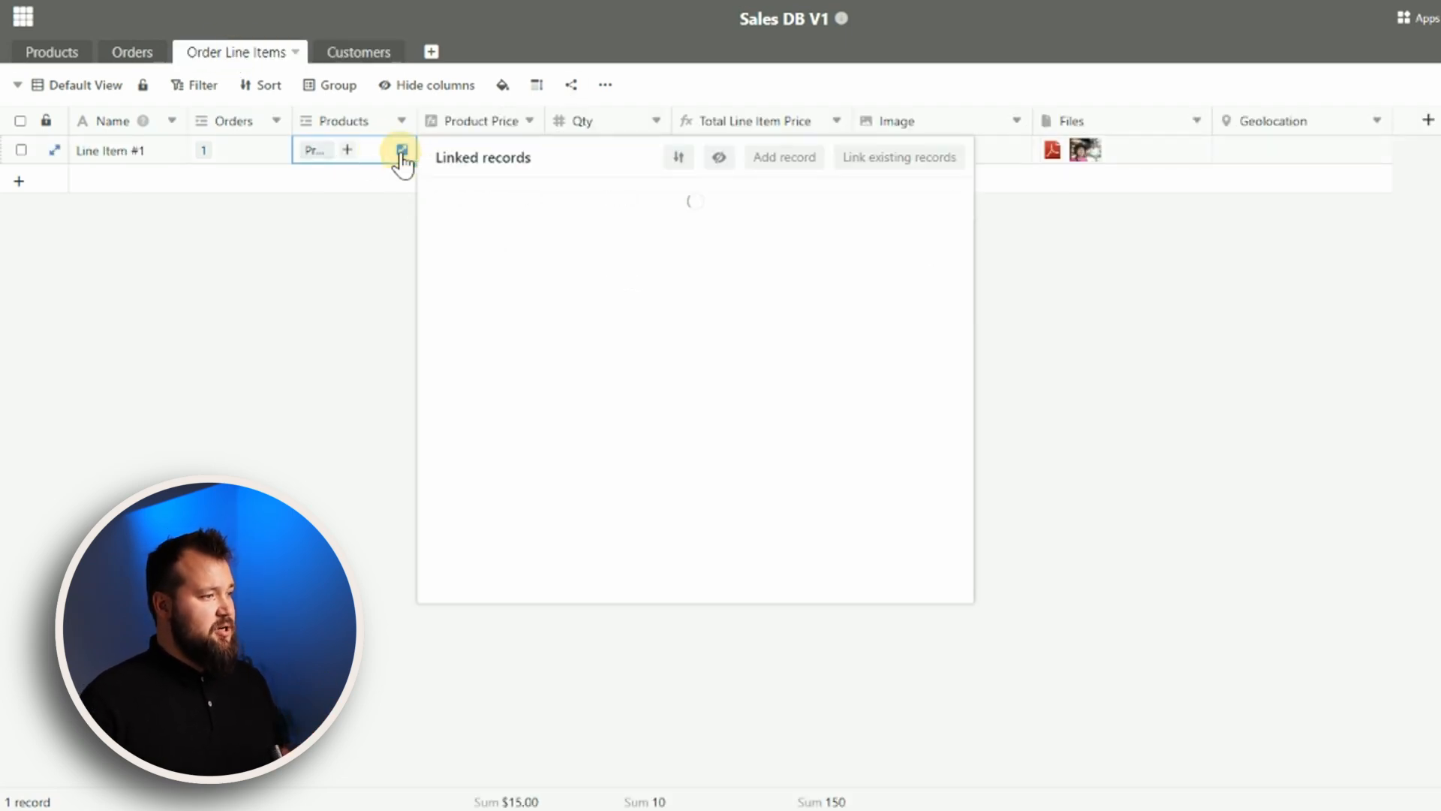
{"action": "left_click", "coordinate": [679, 166]}
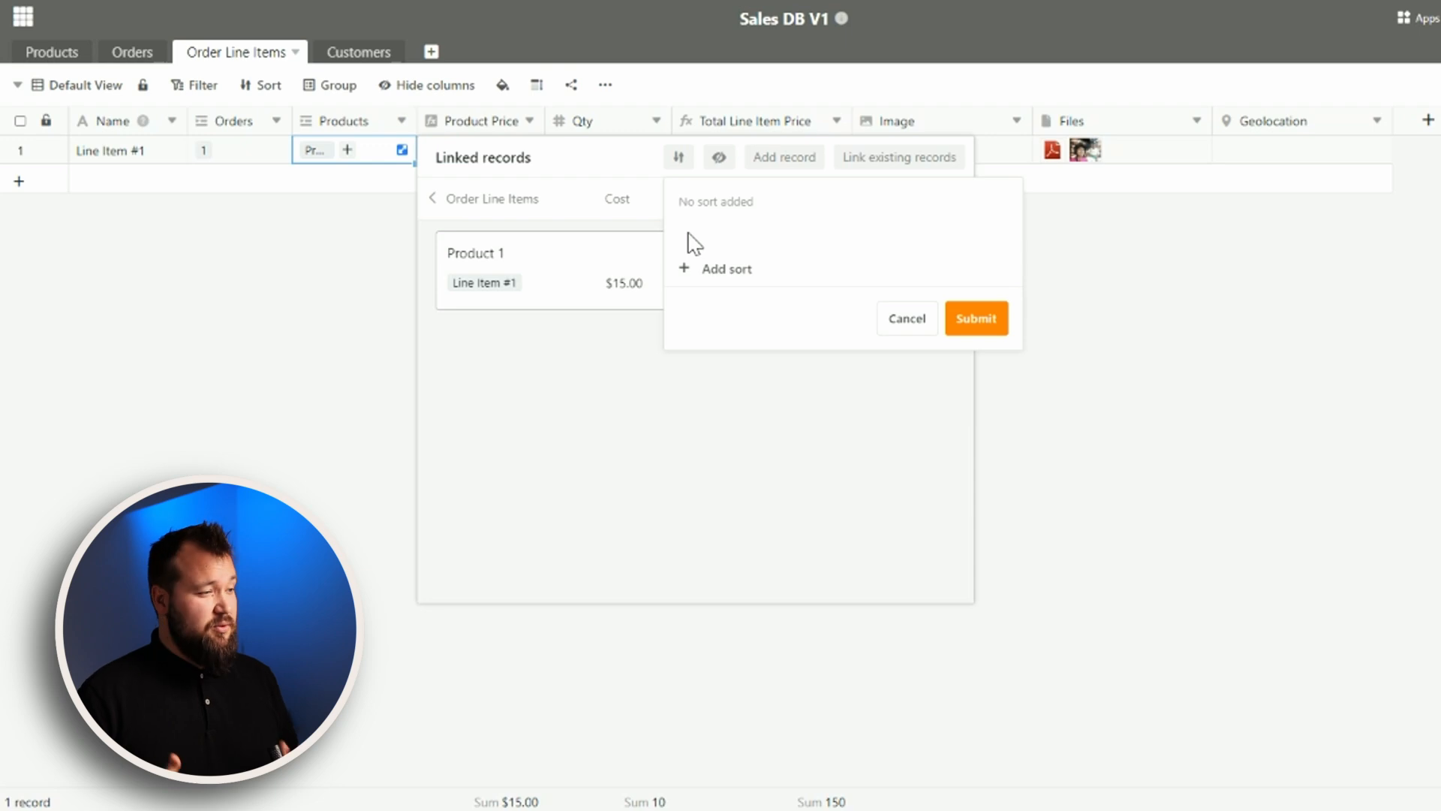
{"action": "left_click", "coordinate": [720, 159]}
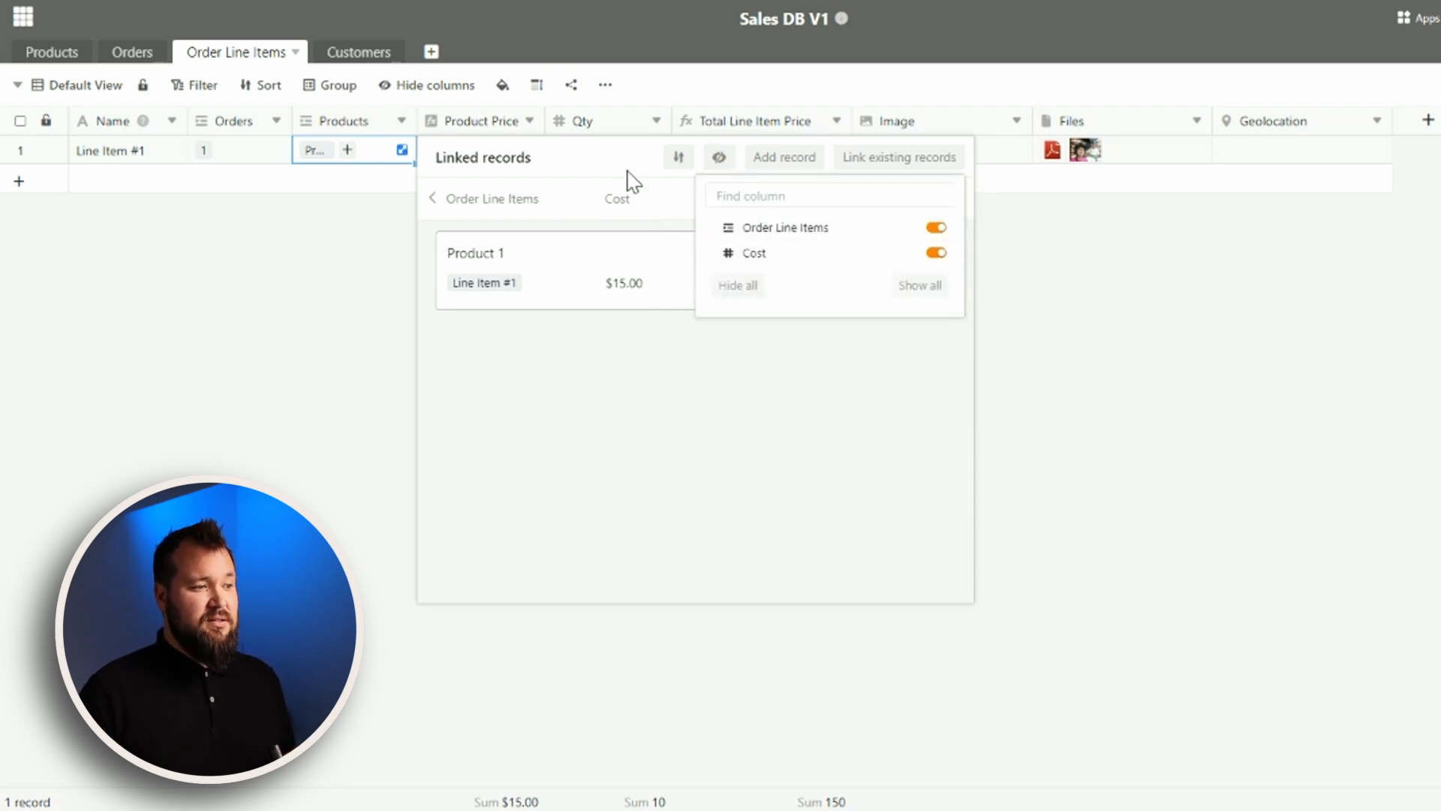
{"action": "left_click", "coordinate": [935, 253]}
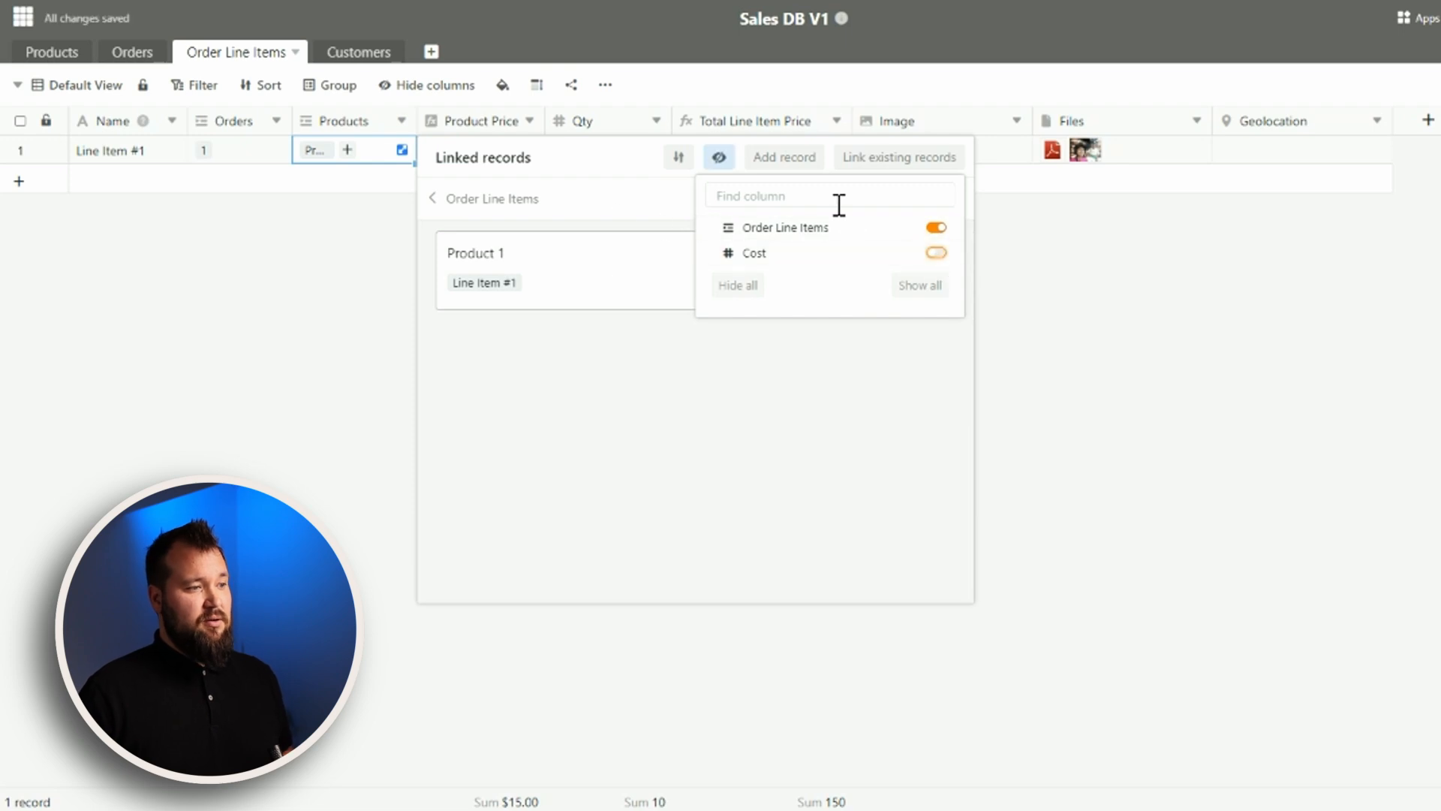
{"action": "left_click", "coordinate": [934, 253]}
{"action": "left_click", "coordinate": [554, 163]}
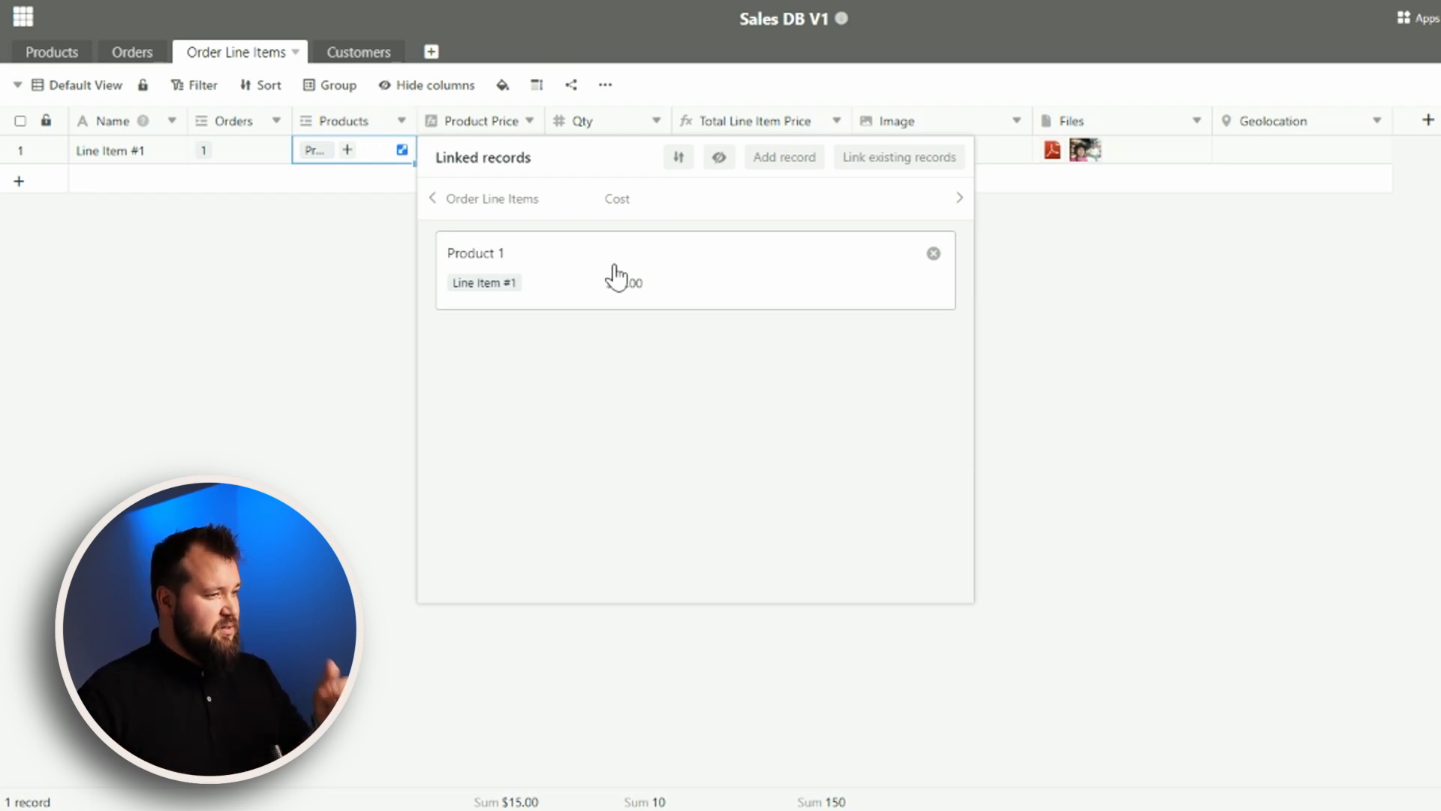
- Inspect the details of linked order 1 from the customer's record in the Customers table
{"action": "left_click", "coordinate": [330, 54]}
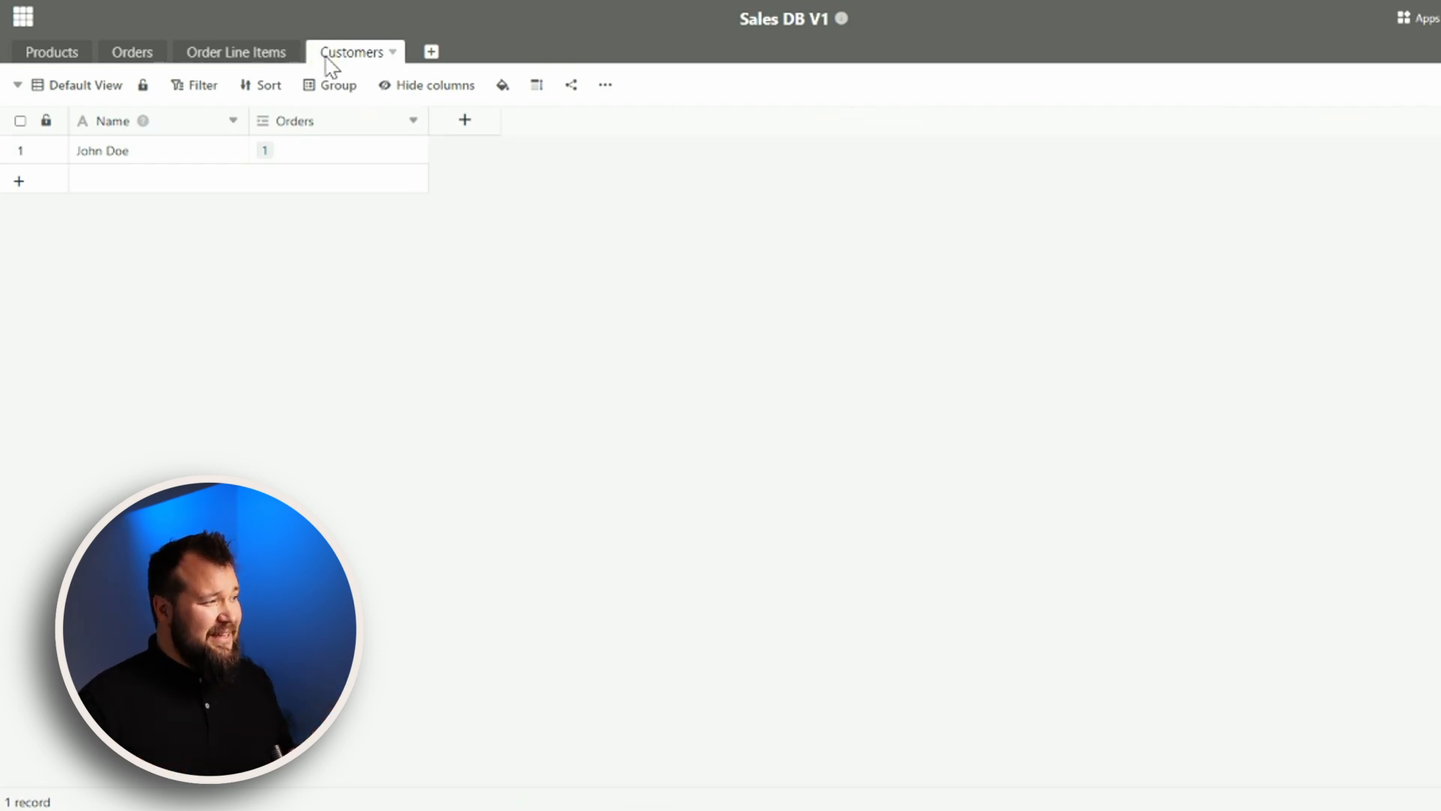
{"action": "left_click", "coordinate": [361, 154]}
{"action": "left_click", "coordinate": [261, 150]}
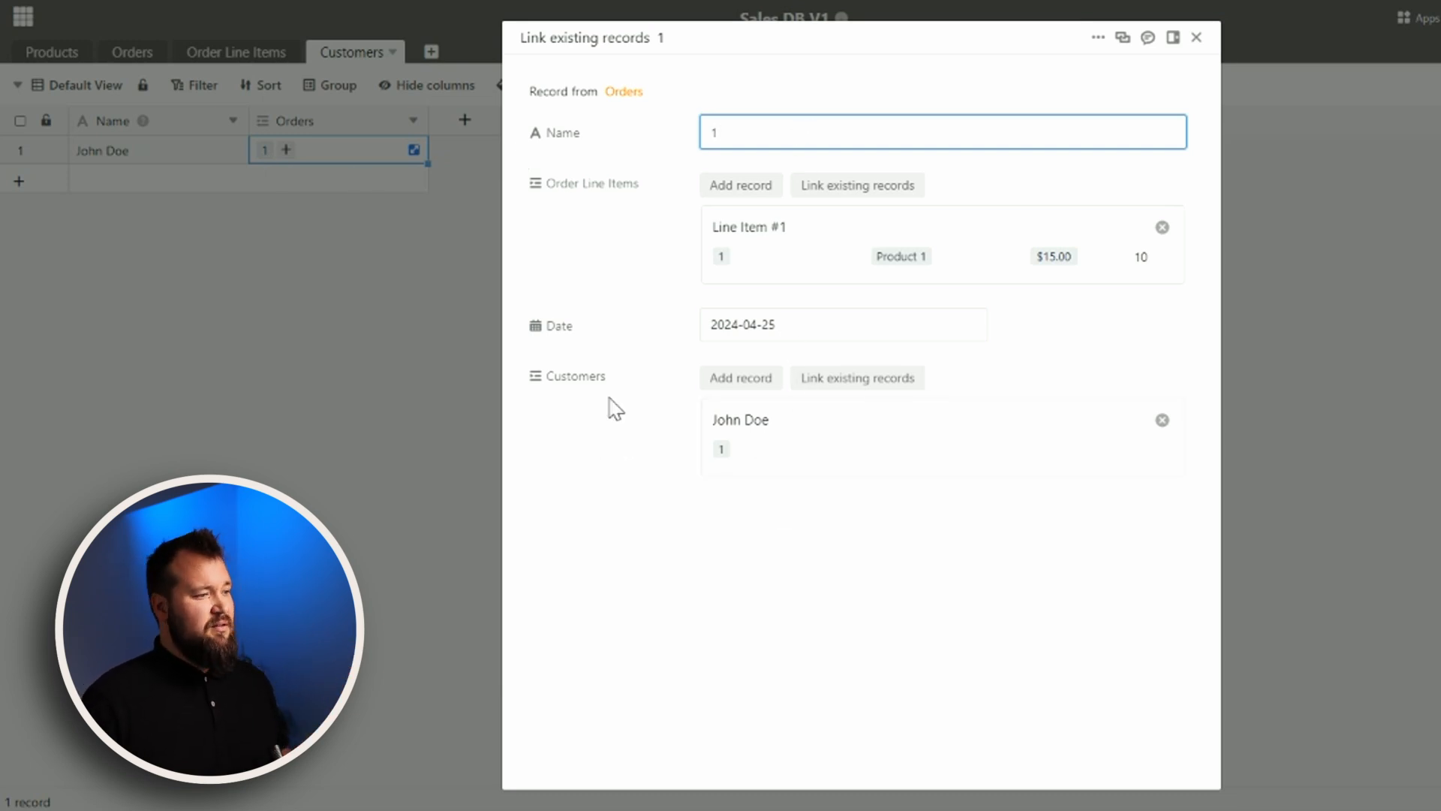
{"action": "left_click", "coordinate": [1174, 39]}
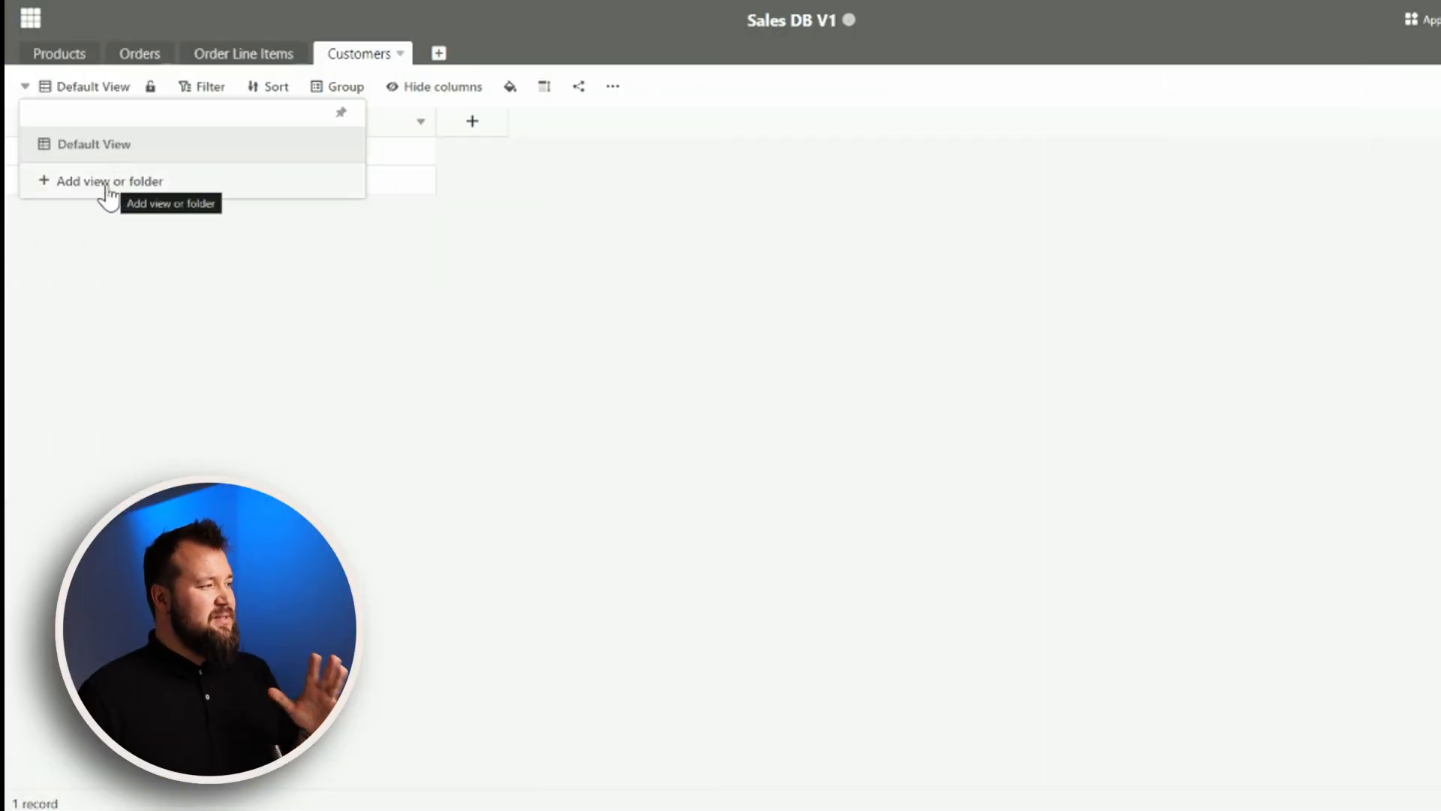
- Examine the new view dialog for the Customers table and leave it without creating a view
{"action": "left_click", "coordinate": [107, 193]}
{"action": "left_click", "coordinate": [106, 221]}
{"action": "left_click", "coordinate": [801, 86]}
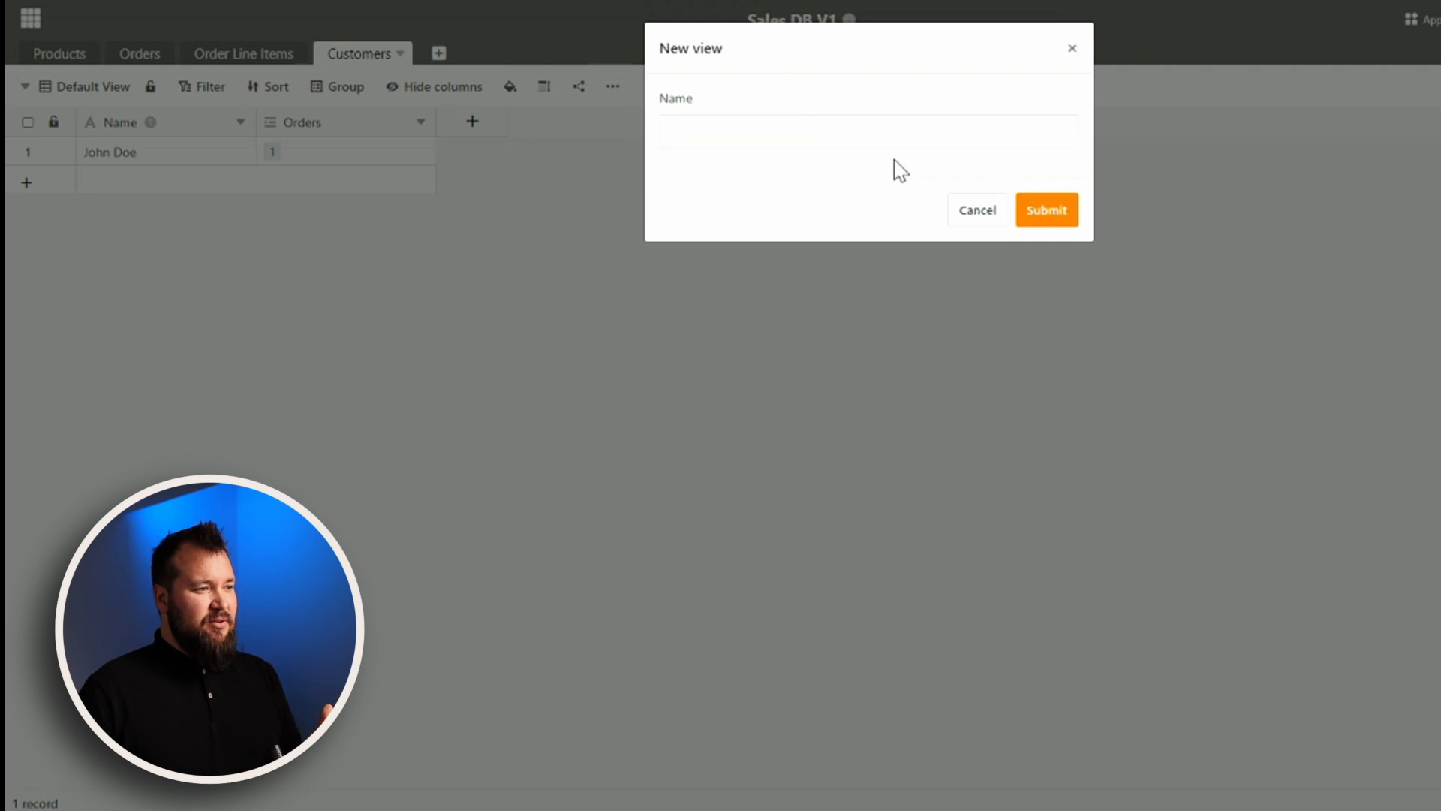
{"action": "left_click", "coordinate": [978, 212]}
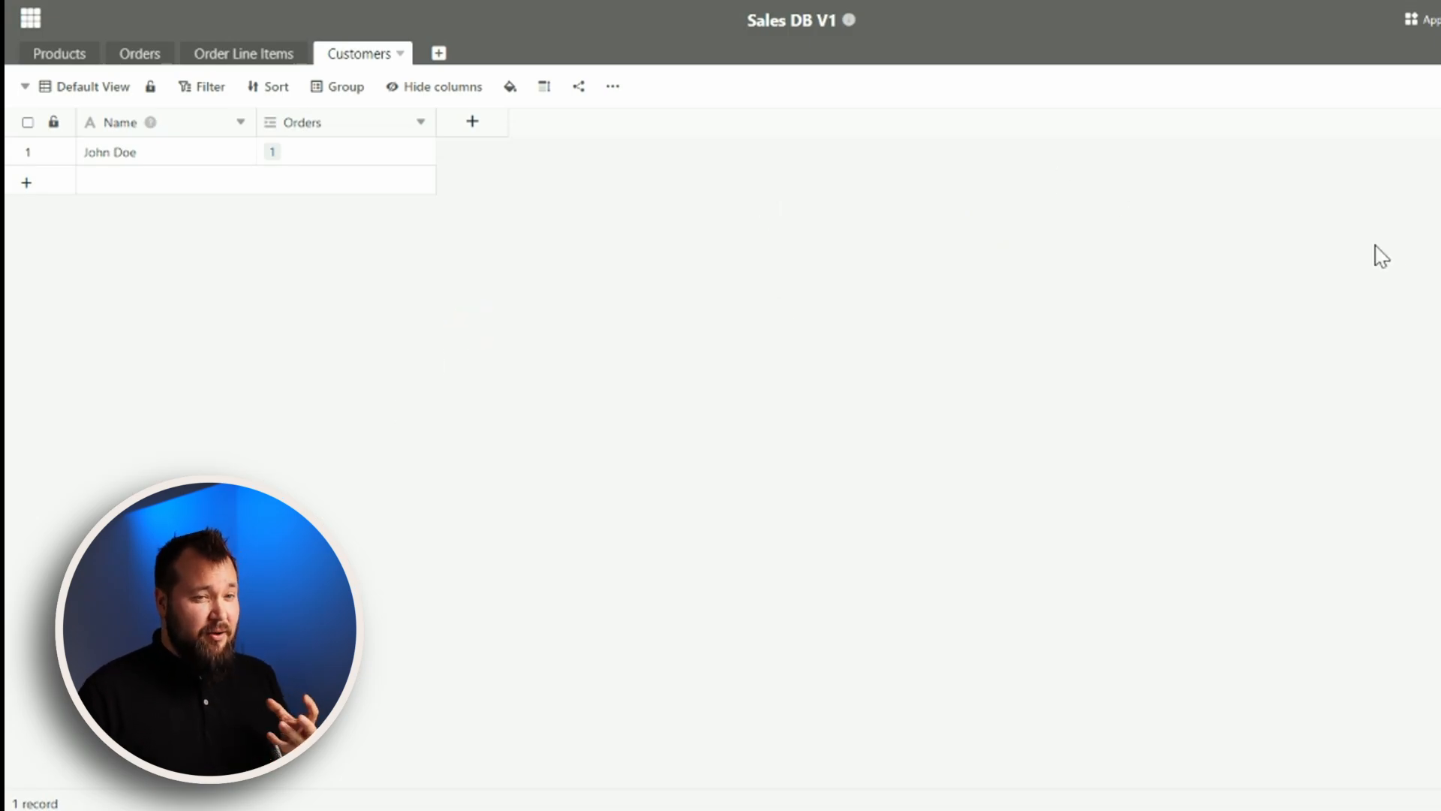
- Check the Customers table's list of views and close it
{"action": "left_click_drag", "start_coordinate": [128, 148], "coordinate": [396, 263]}
{"action": "left_click", "coordinate": [379, 337]}
{"action": "left_click", "coordinate": [78, 90]}
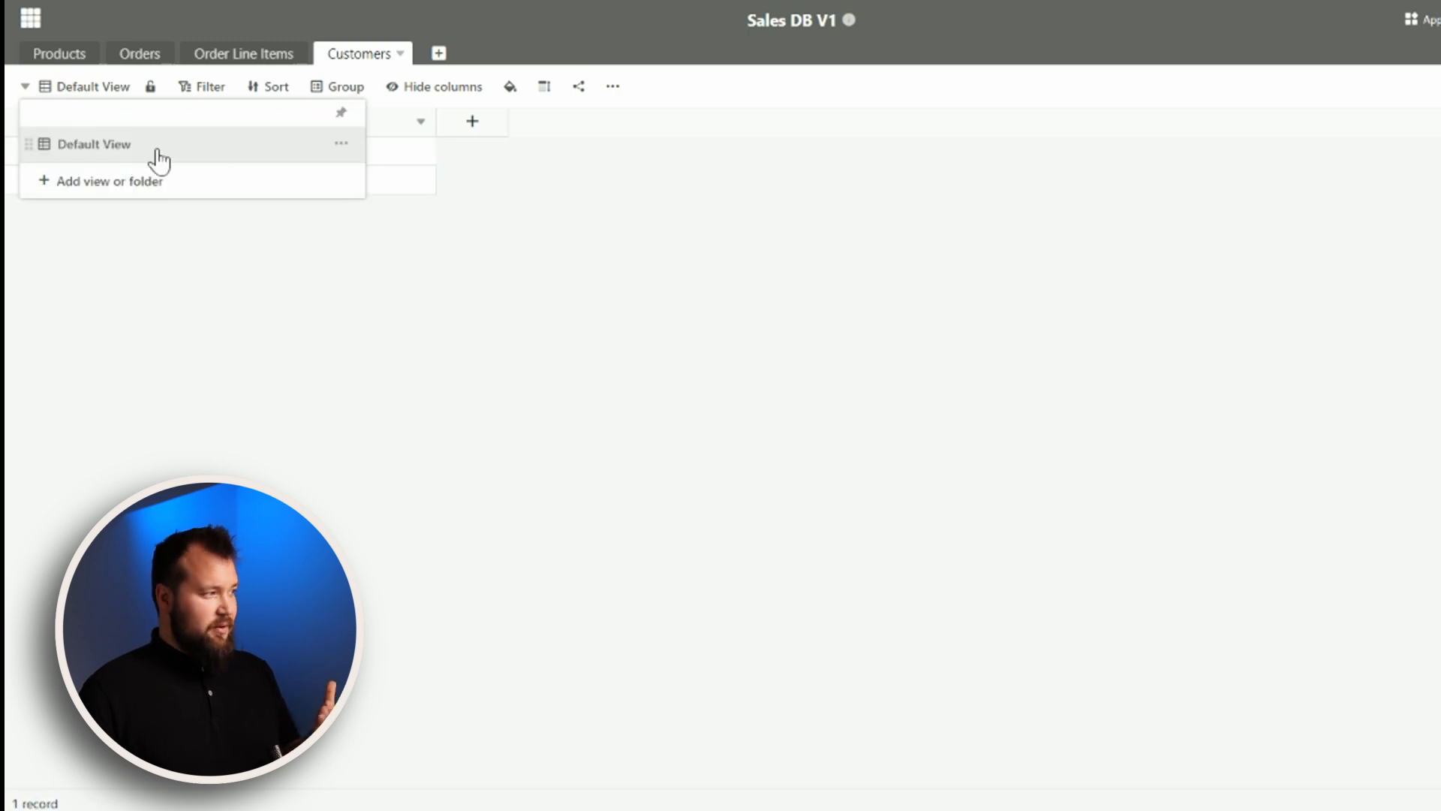
{"action": "left_click", "coordinate": [722, 272]}
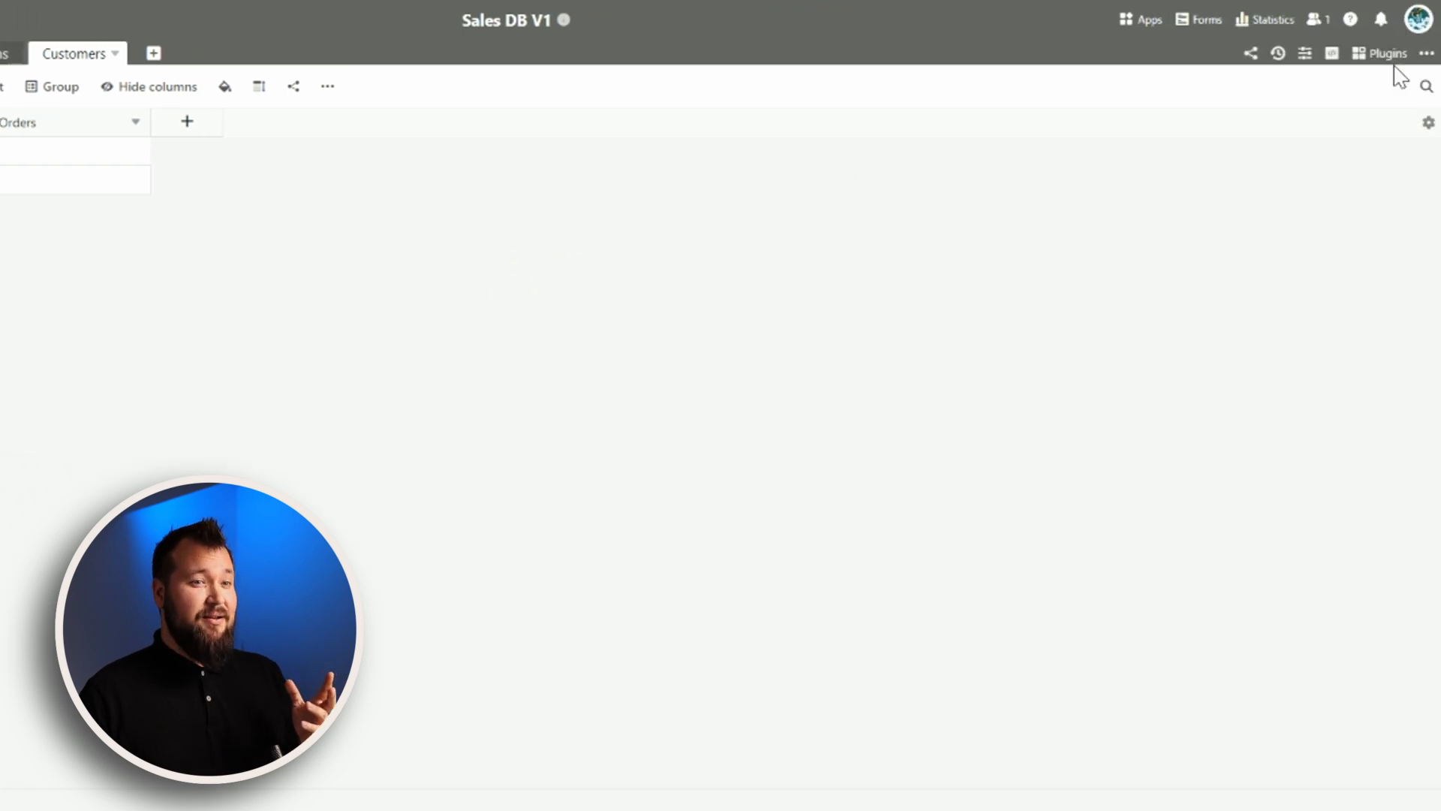
- Examine the catalogue of available plugins for the base and leave it without adding one
{"action": "left_click", "coordinate": [1385, 52]}
{"action": "left_click", "coordinate": [1292, 799]}
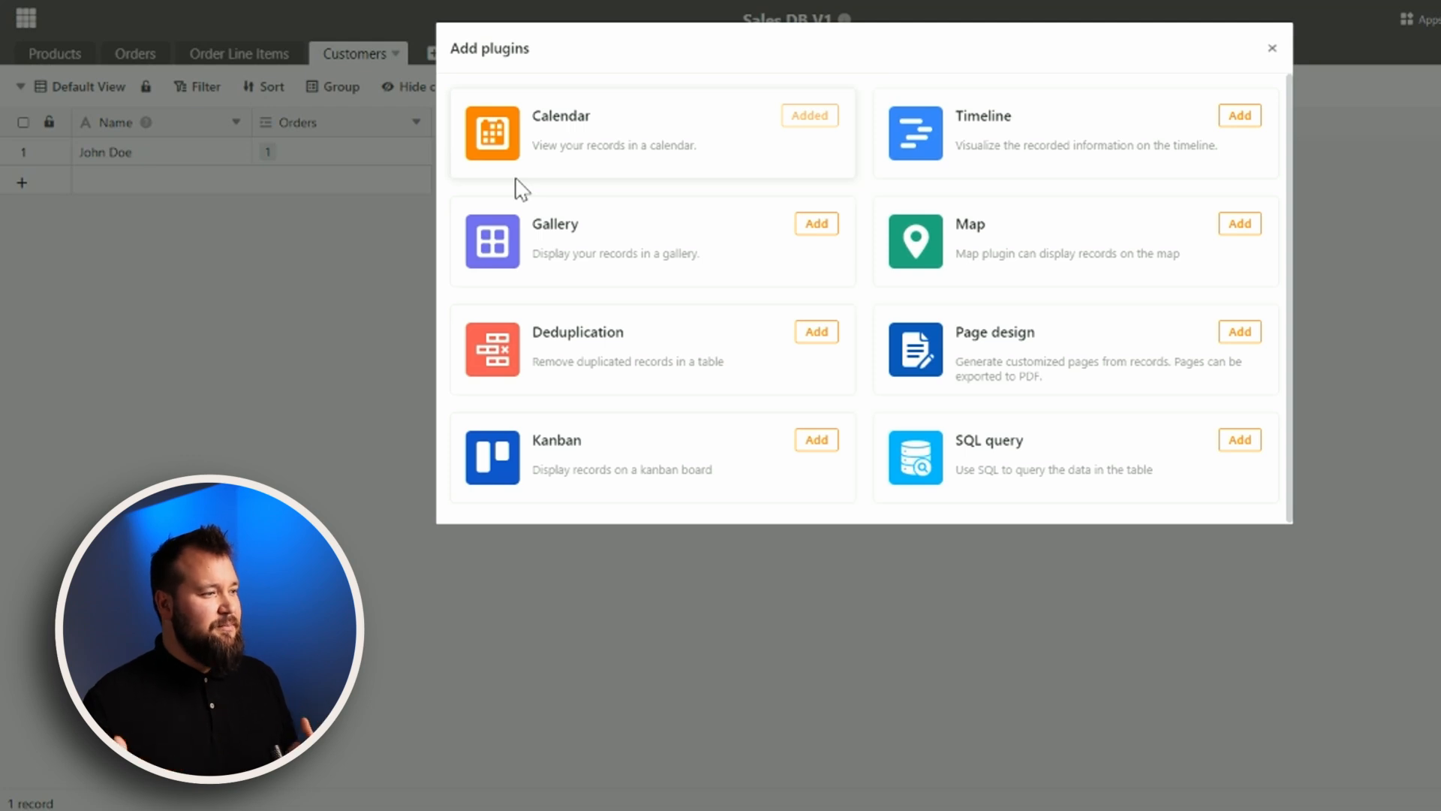
{"action": "left_click", "coordinate": [1313, 363]}
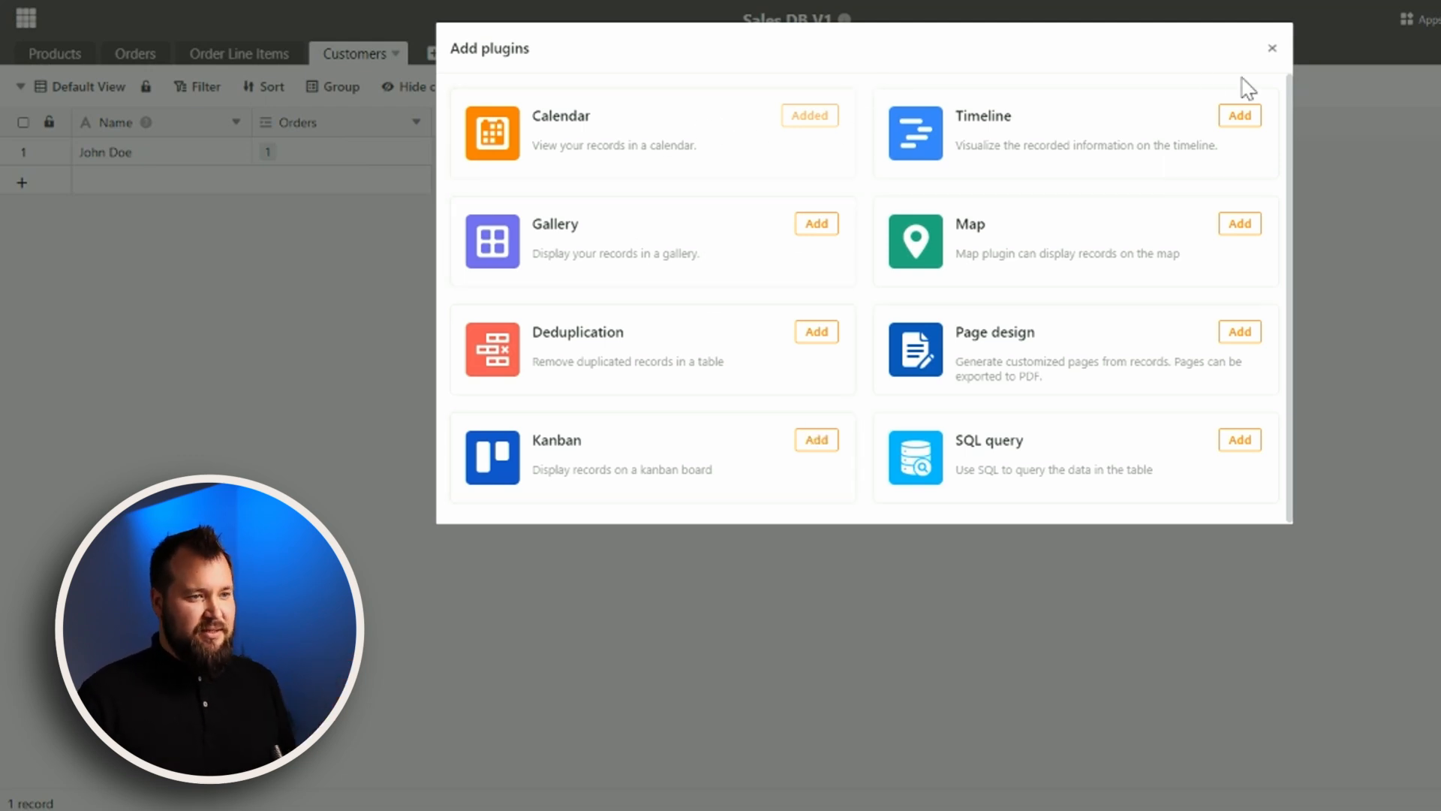
{"action": "left_click", "coordinate": [1271, 49]}
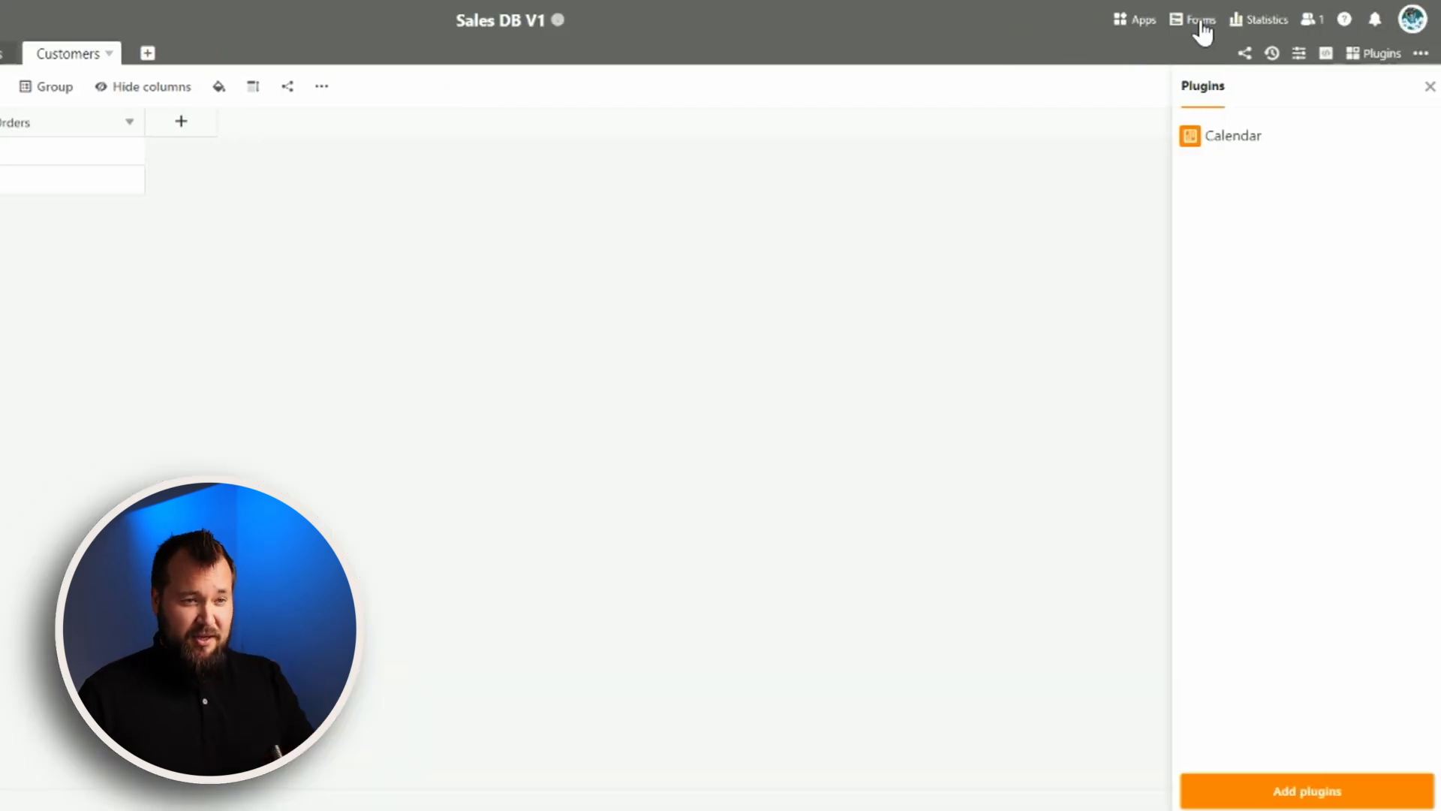
- Create a new traditional form named Test 2 for the base
{"action": "left_click", "coordinate": [1199, 20]}
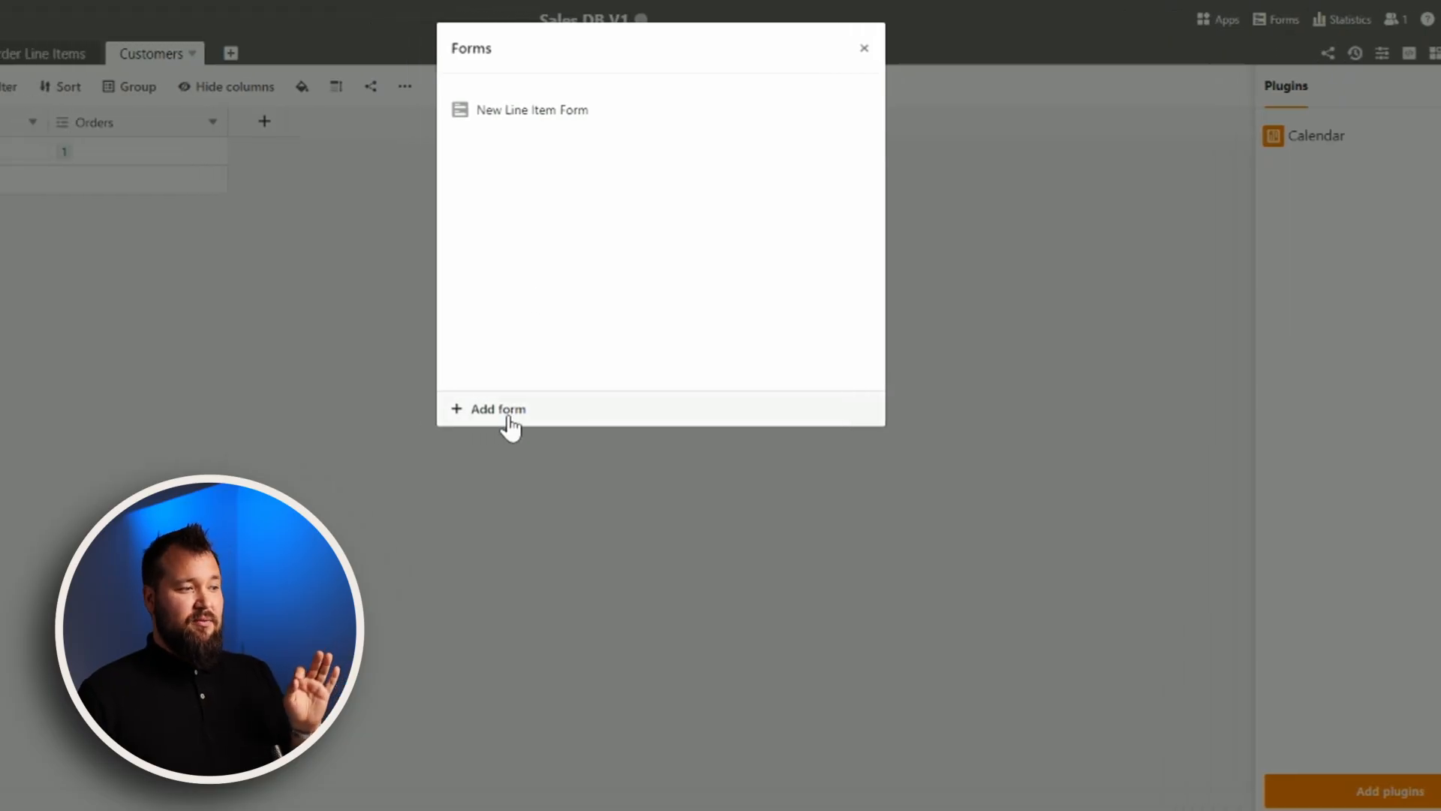
{"action": "left_click", "coordinate": [508, 415]}
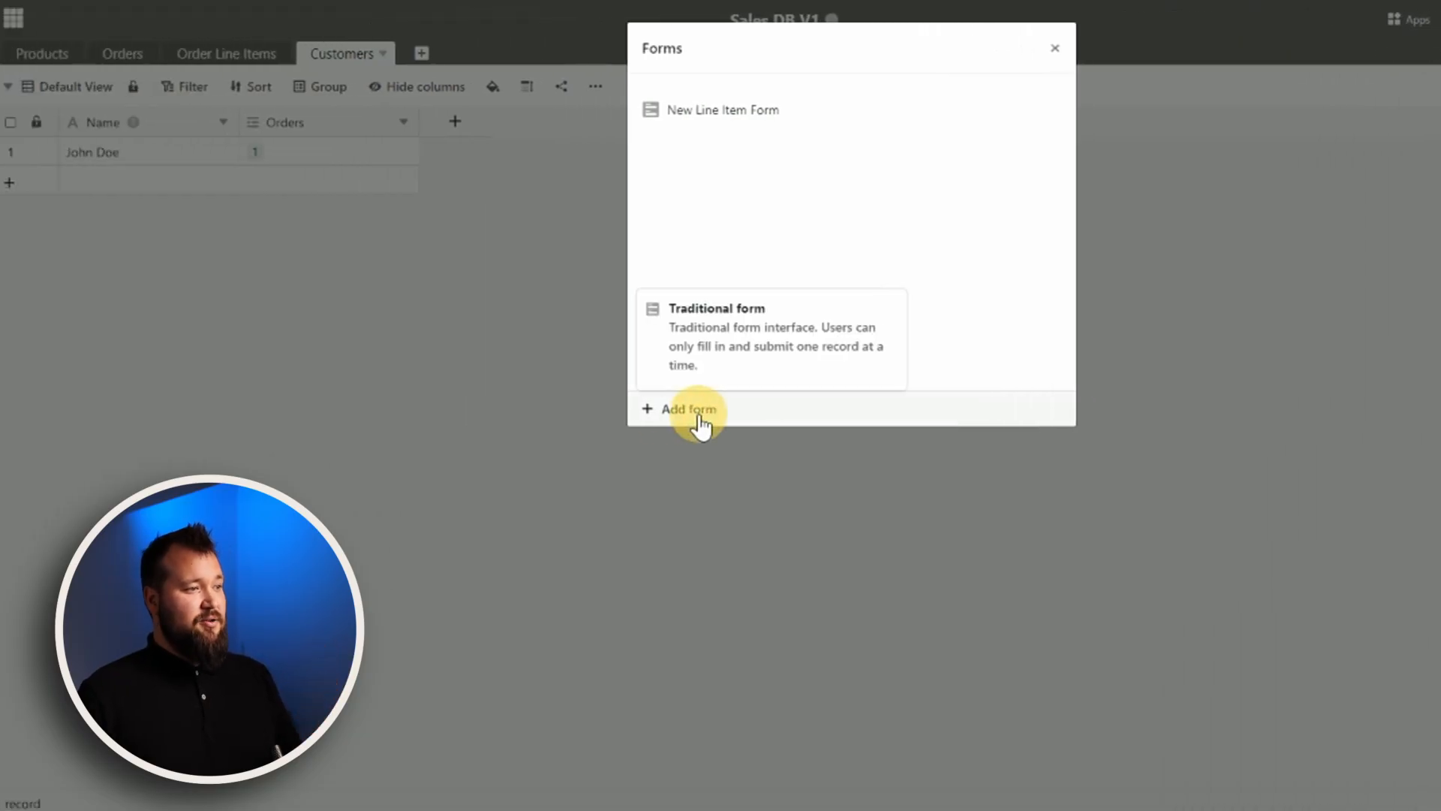
{"action": "left_click", "coordinate": [735, 320]}
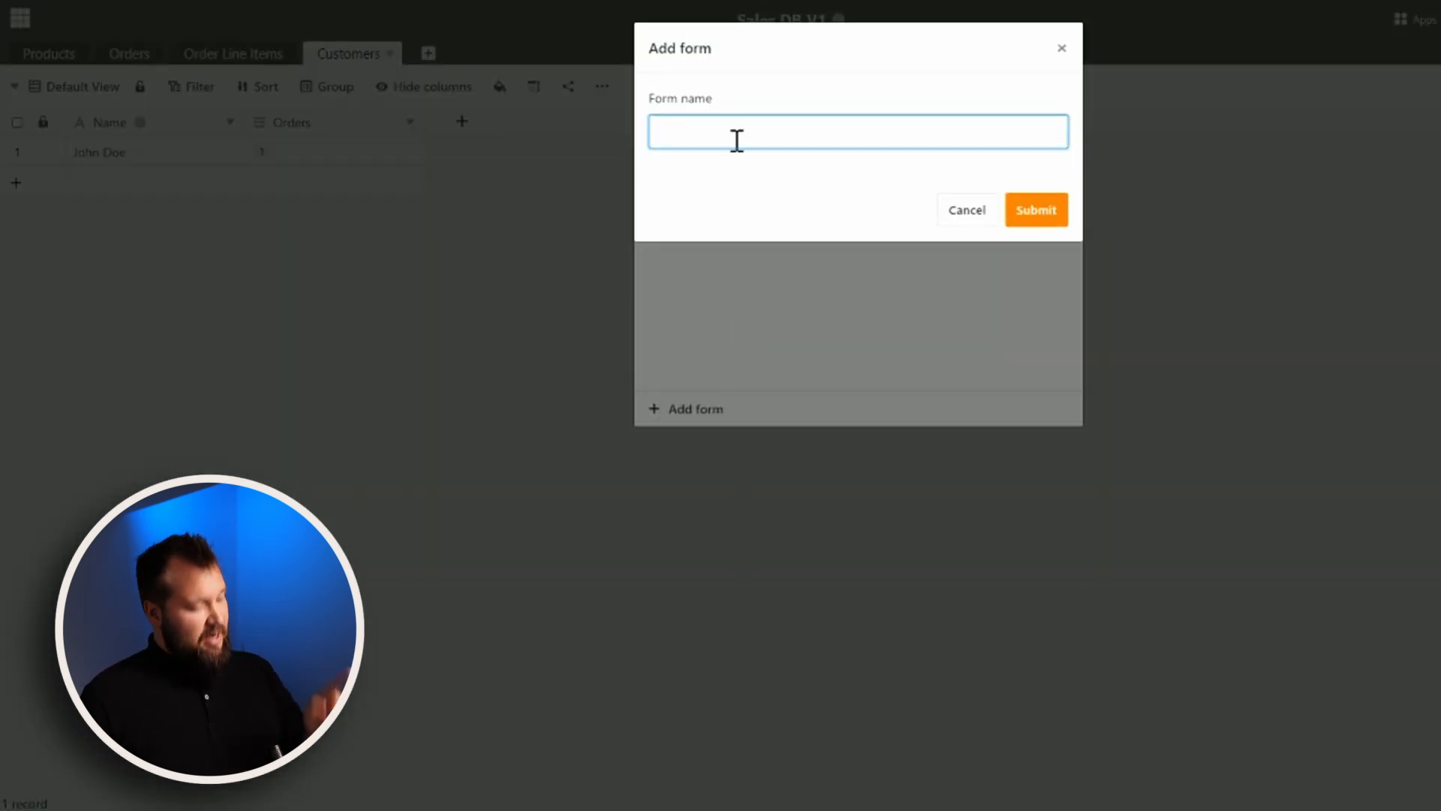
{"action": "type", "text": "Test 2"}
{"action": "left_click", "coordinate": [1042, 218]}
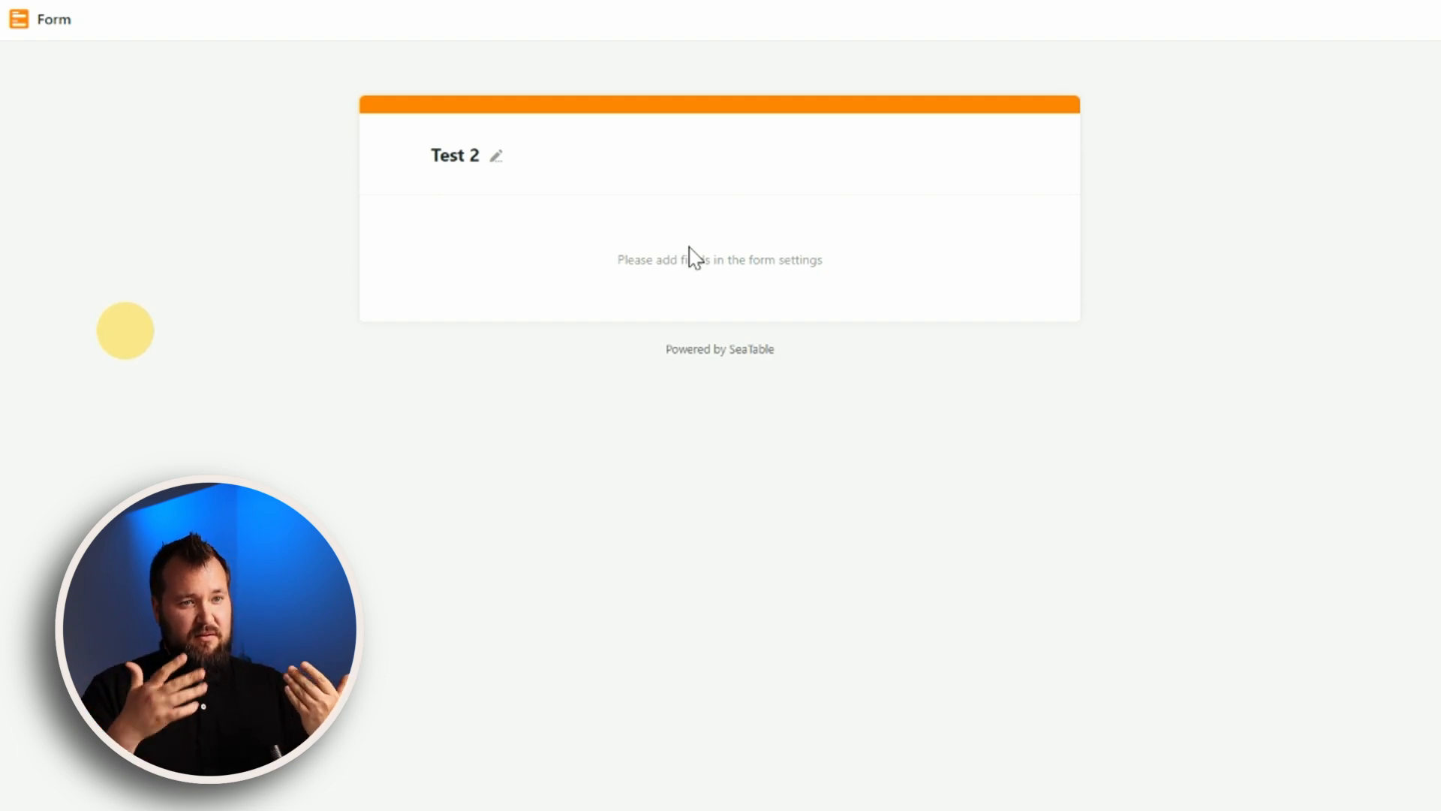
- Add a Remarks element to the Test 2 form, followed by a horizontal line below it
{"action": "left_click_drag", "start_coordinate": [1426, 247], "coordinate": [569, 265]}
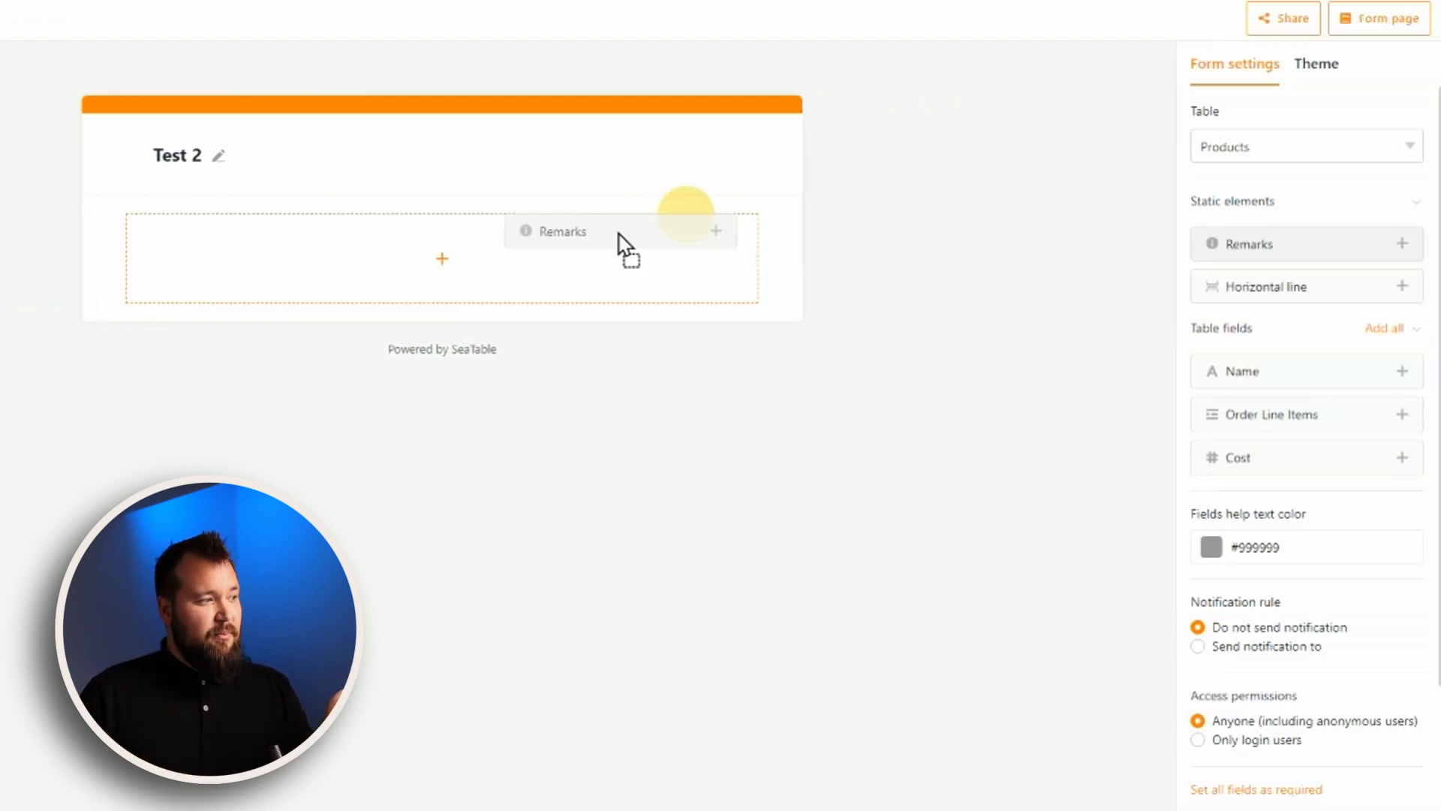
{"action": "left_click", "coordinate": [338, 268]}
{"action": "left_click", "coordinate": [1205, 63]}
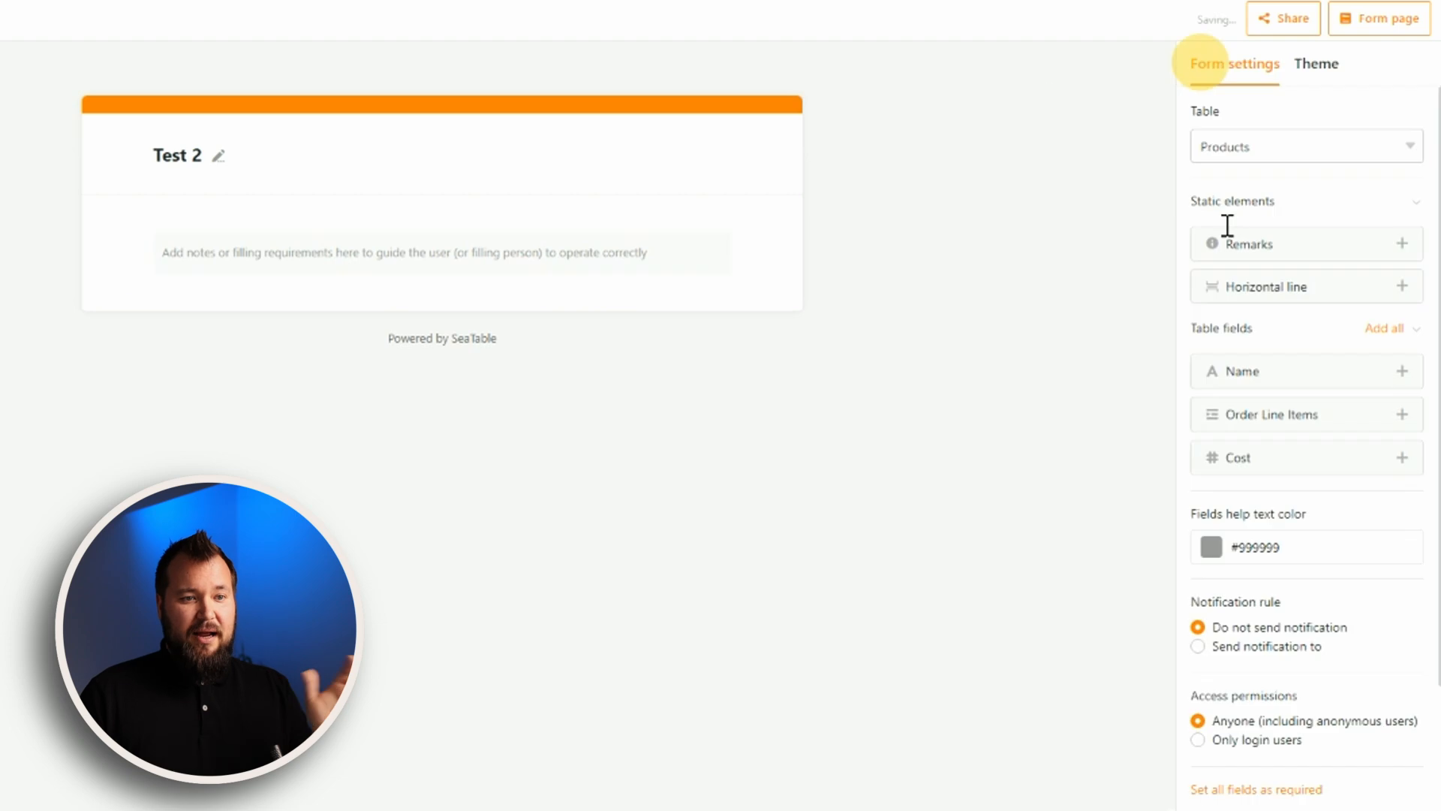
{"action": "left_click_drag", "start_coordinate": [1286, 294], "coordinate": [459, 319]}
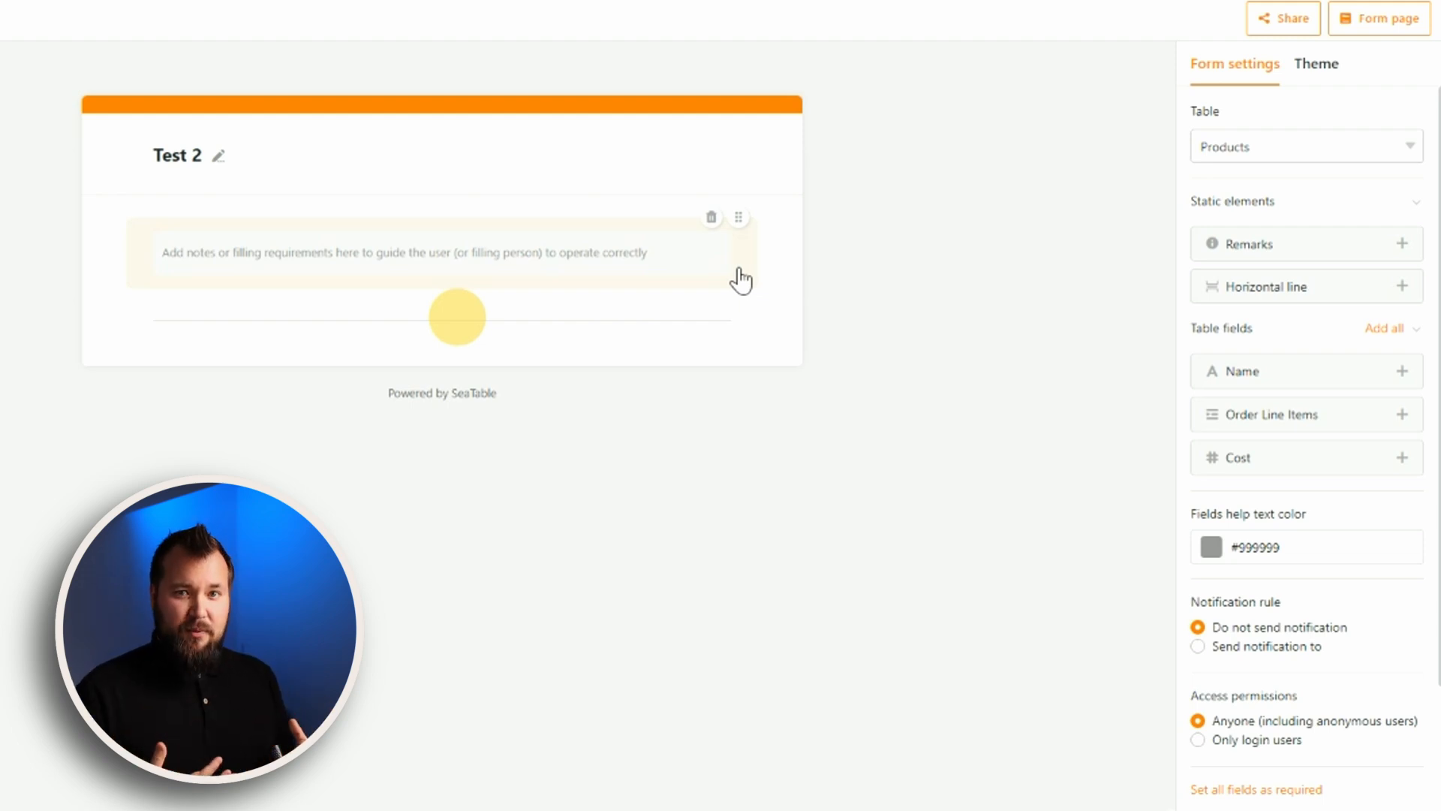
- Add the Name and Order Line Items table fields below the form's horizontal line and review the remaining form settings
{"action": "left_click_drag", "start_coordinate": [1276, 392], "coordinate": [521, 370]}
{"action": "left_click_drag", "start_coordinate": [1272, 371], "coordinate": [550, 450]}
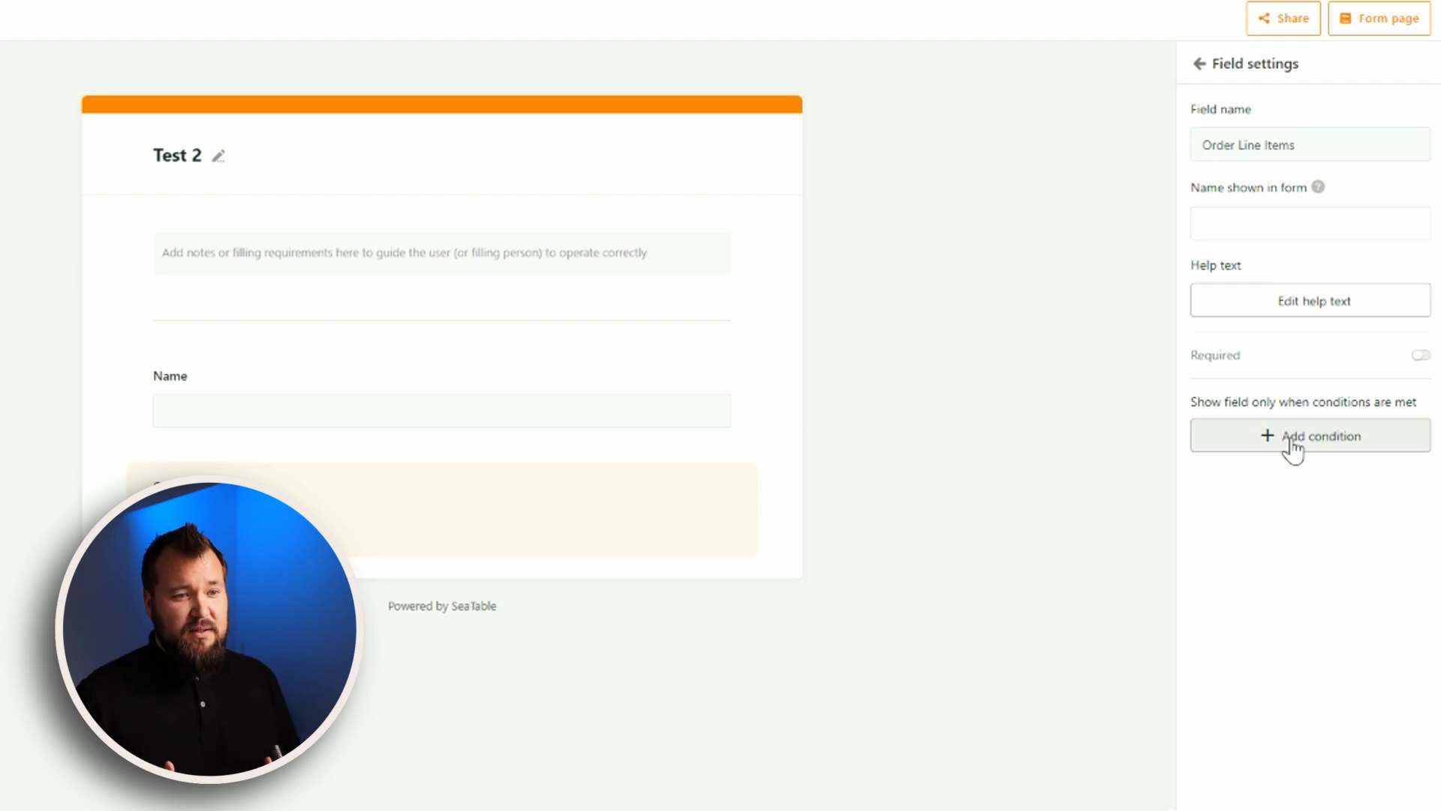
{"action": "left_click", "coordinate": [1303, 229]}
{"action": "left_click", "coordinate": [1200, 66]}
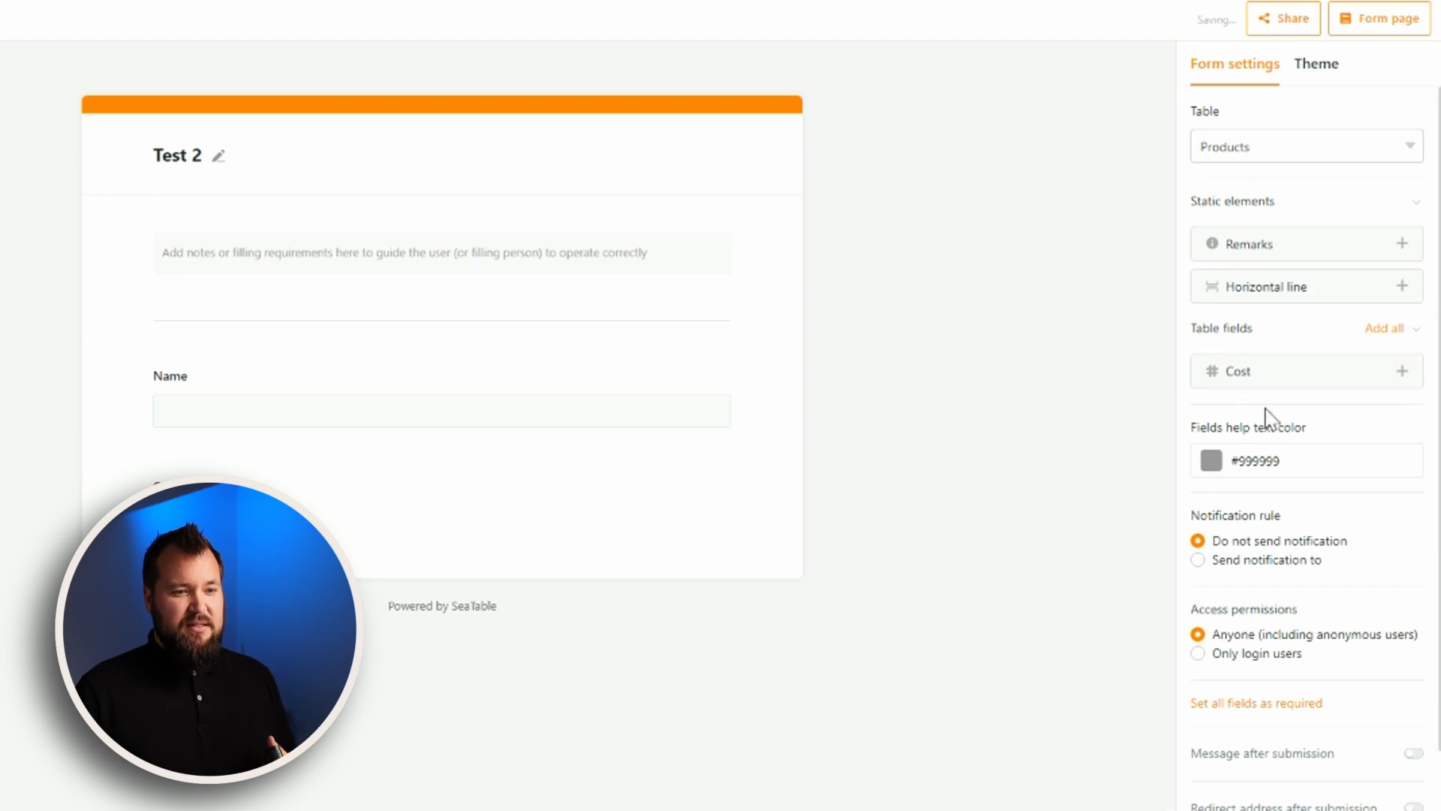
{"action": "left_click_drag", "start_coordinate": [1285, 460], "coordinate": [1240, 461]}
{"action": "scroll", "coordinate": [1286, 443], "scroll_direction": "down", "scroll_amount": 1}
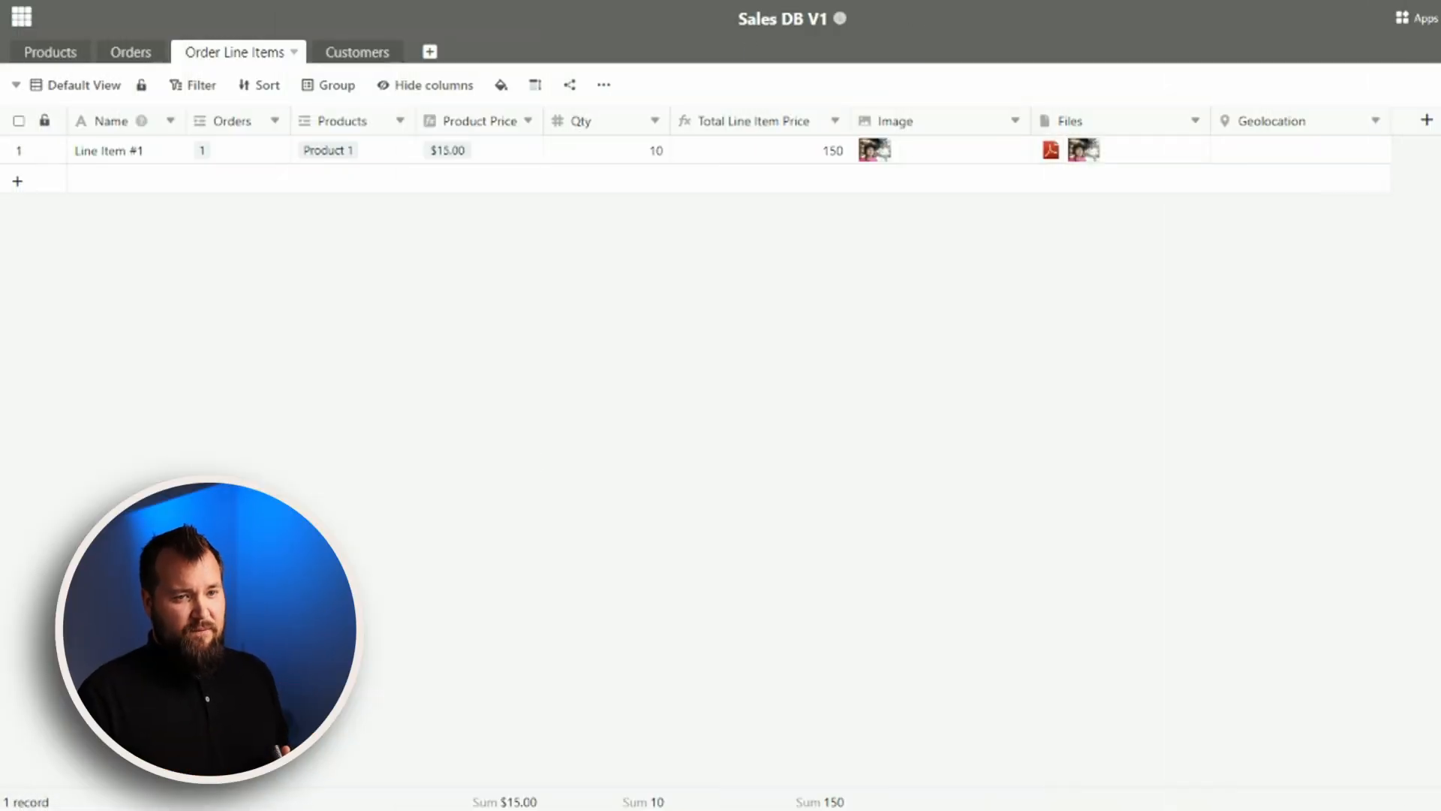
- Review the available column types for a new column in Order Line Items and leave without creating one
{"action": "left_click", "coordinate": [1427, 120]}
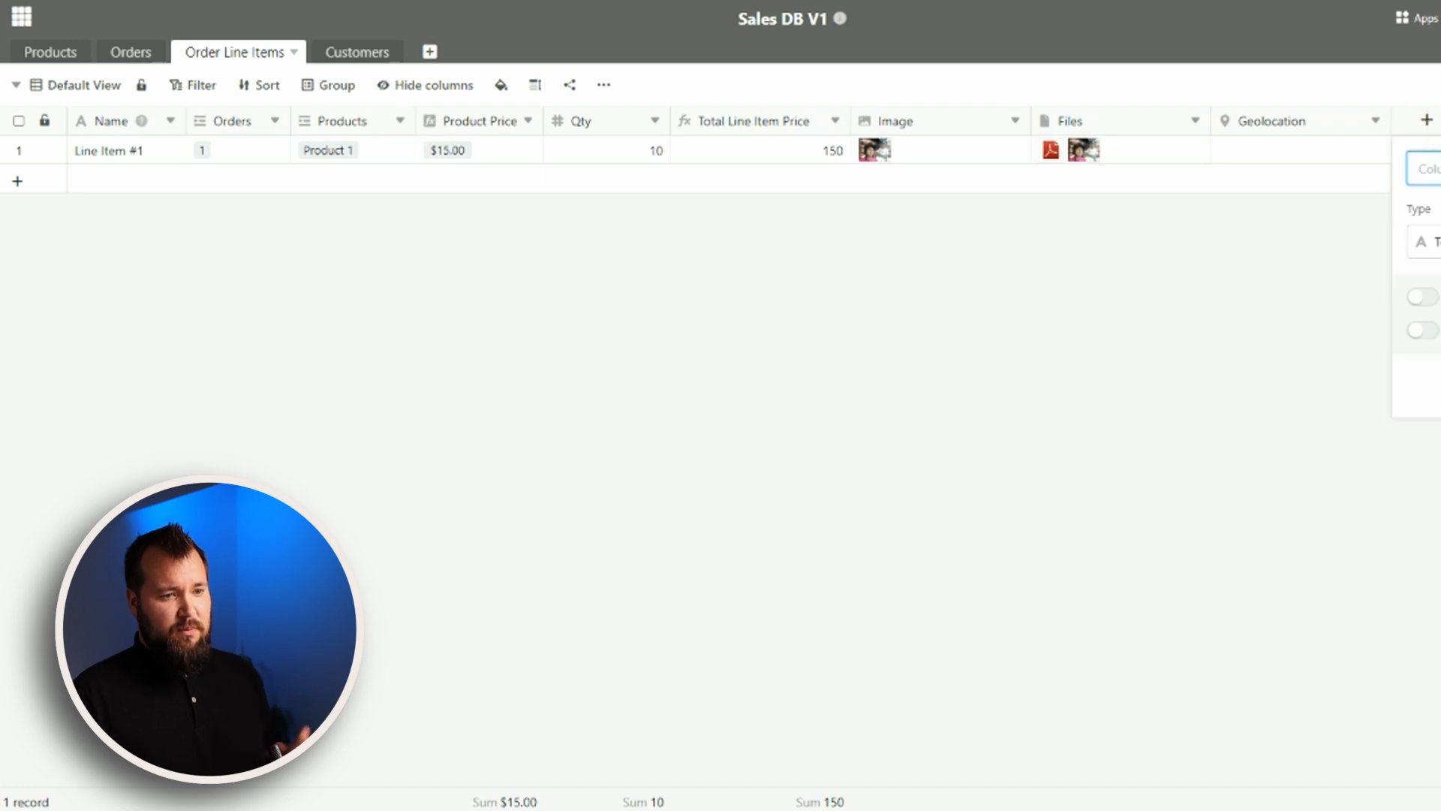
{"action": "left_click", "coordinate": [1423, 241]}
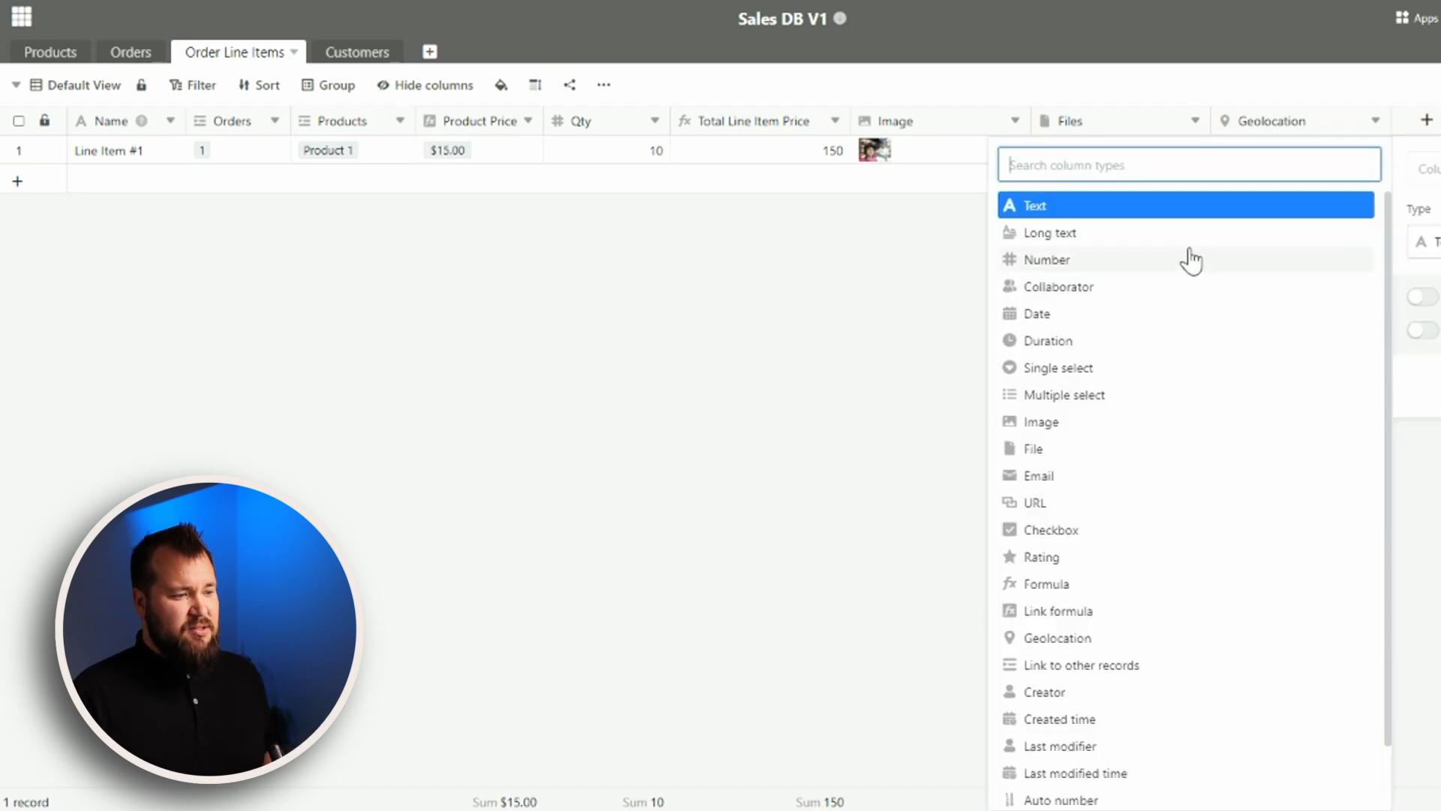
{"action": "scroll", "coordinate": [1201, 277], "scroll_direction": "down", "scroll_amount": 2}
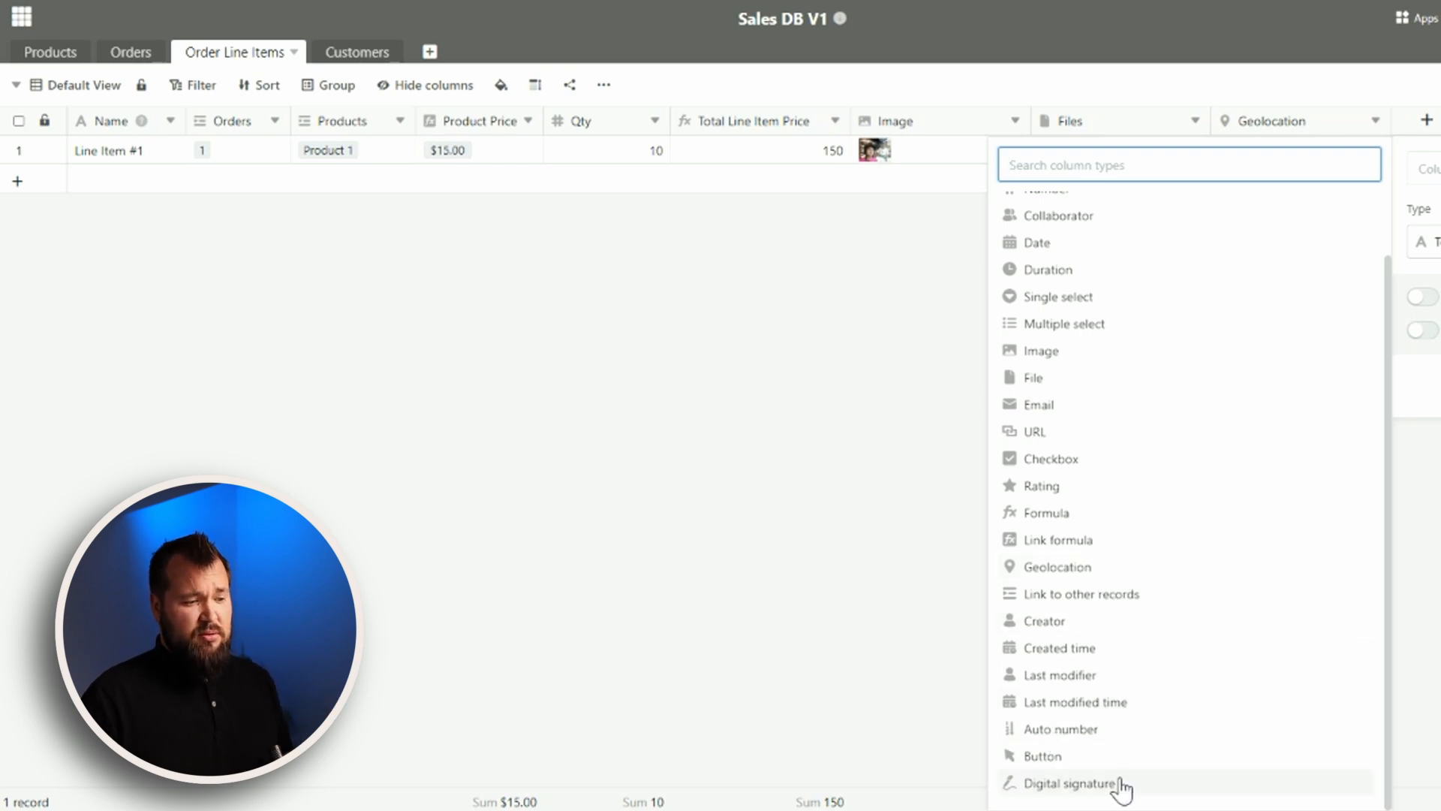
{"action": "scroll", "coordinate": [1121, 525], "scroll_direction": "up", "scroll_amount": 1}
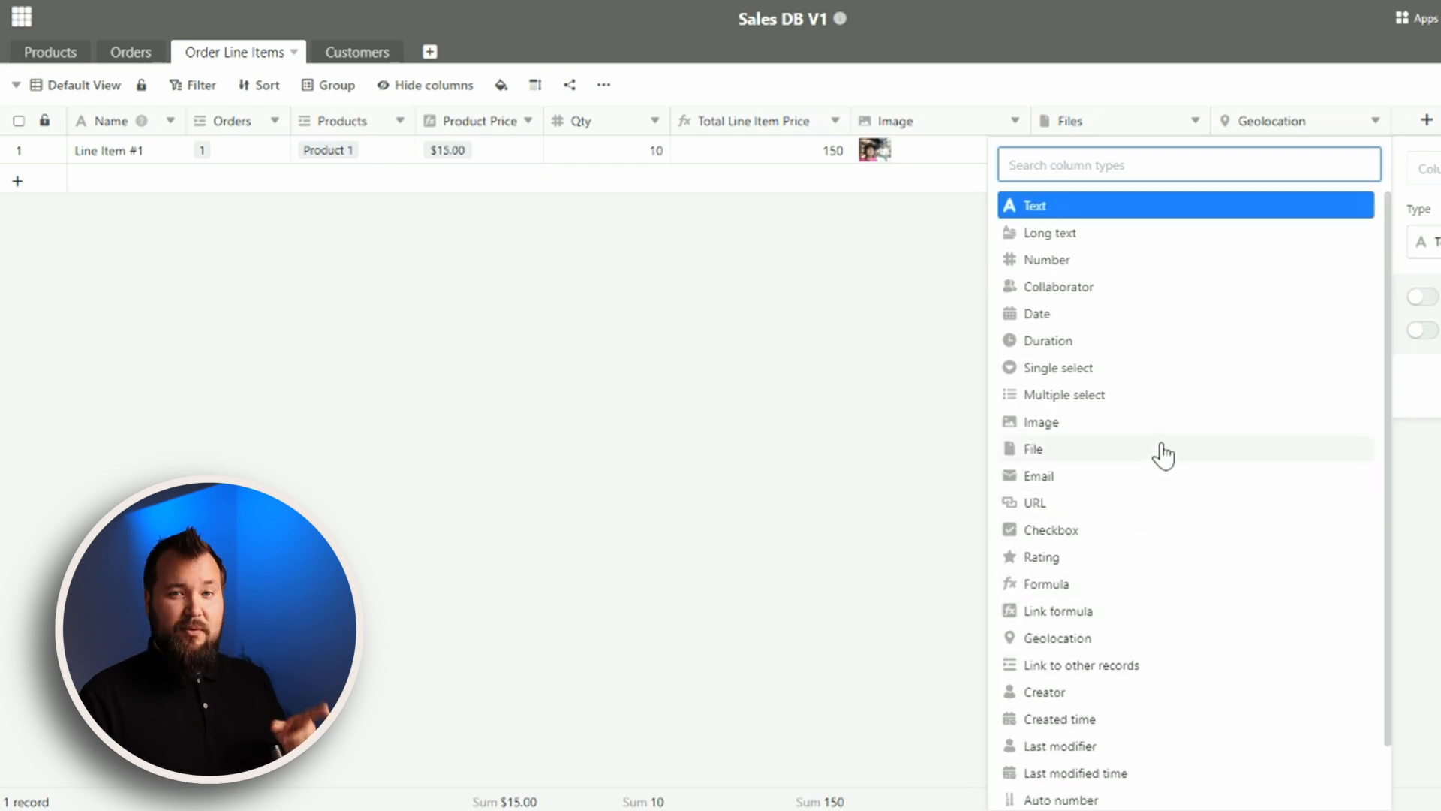
{"action": "left_click", "coordinate": [900, 415]}
- Set Line Item #1's Geolocation by picking a map point near Larnaca Bay at about 34.9934, 33.7267
{"action": "left_click", "coordinate": [1306, 159]}
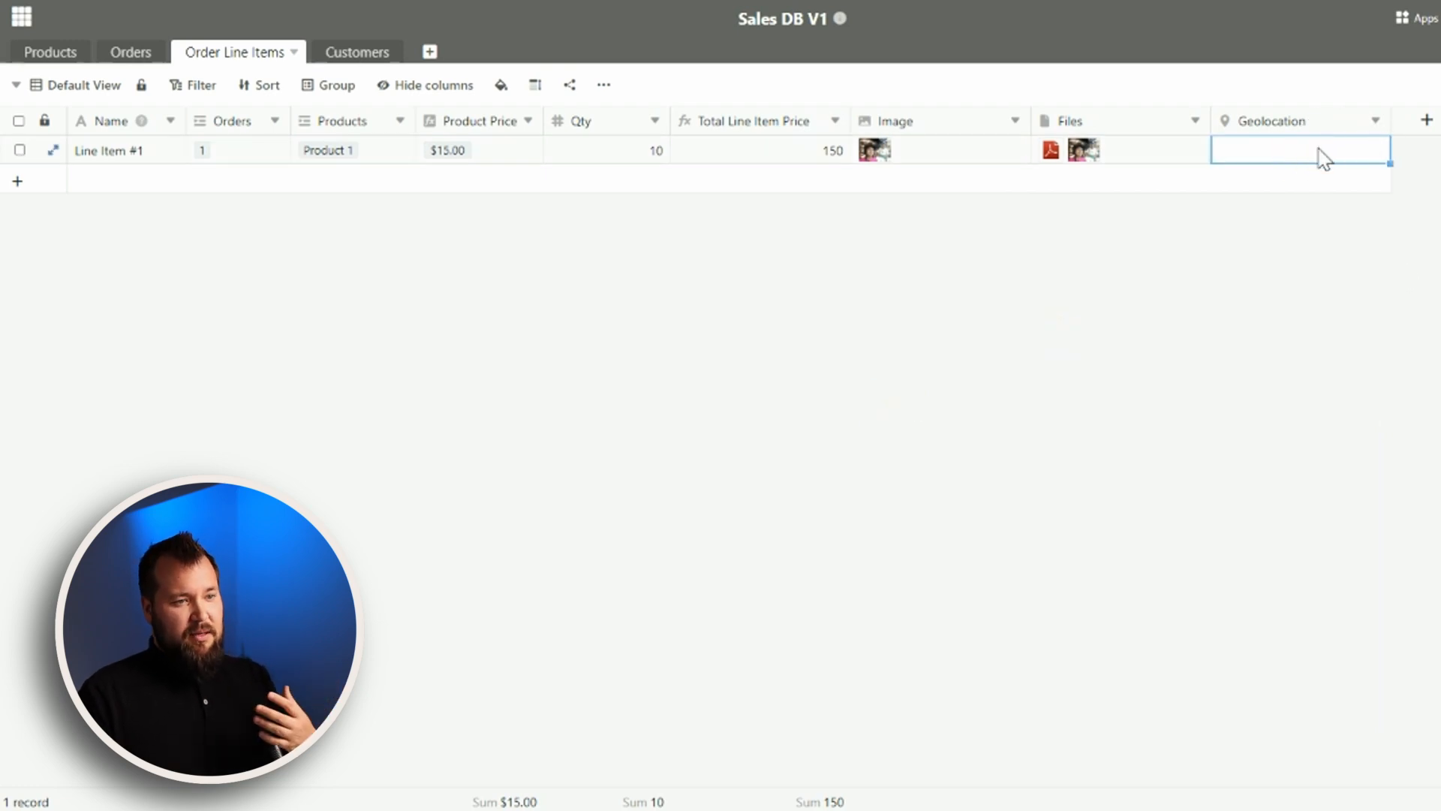
{"action": "double_click", "coordinate": [1320, 155]}
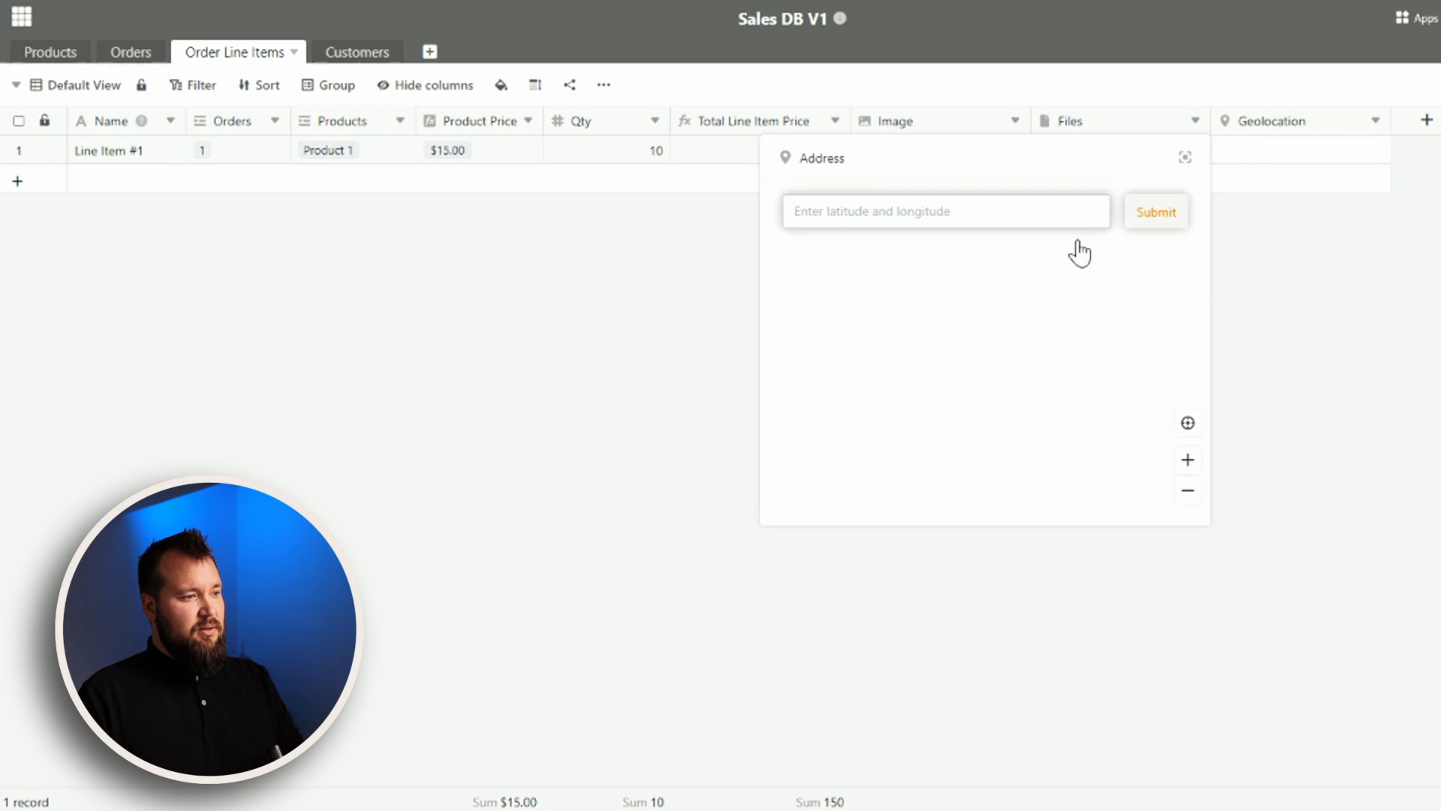
{"action": "left_click", "coordinate": [1051, 306]}
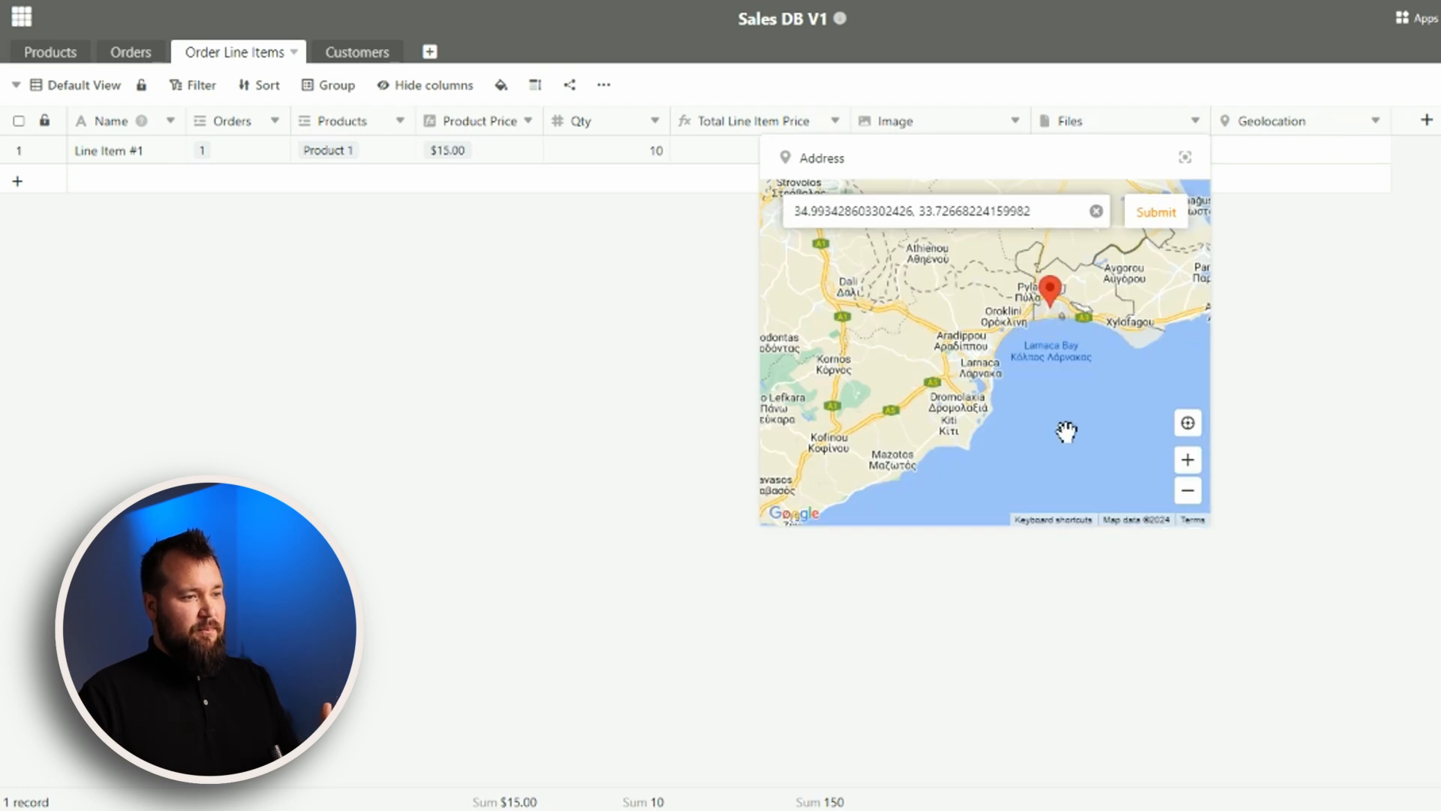
{"action": "left_click", "coordinate": [1336, 335]}
{"action": "double_click", "coordinate": [1303, 153]}
{"action": "left_click", "coordinate": [1439, 404]}
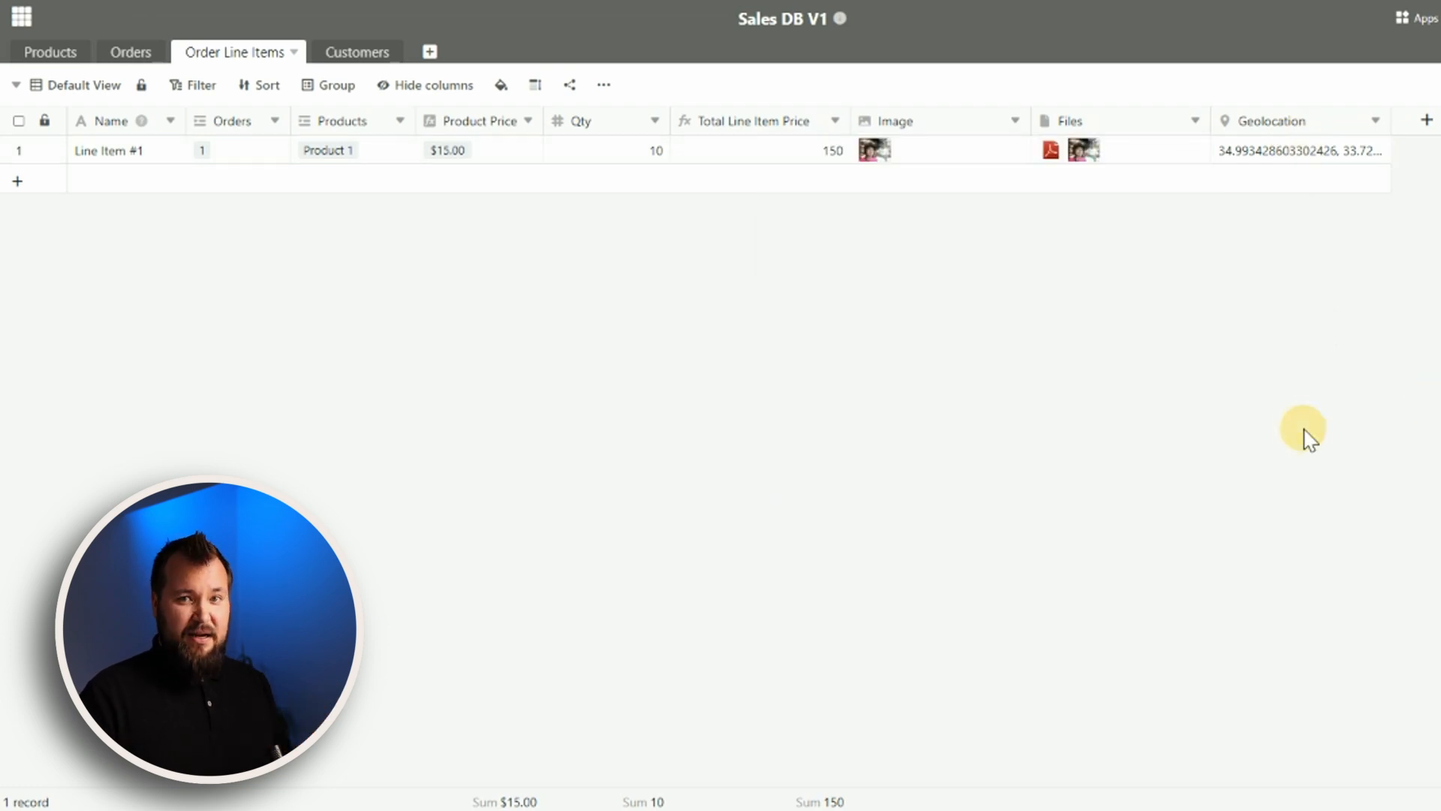
- Add a column named Digital signature of the Digital signature type after Geolocation in Order Line Items
{"action": "left_click", "coordinate": [995, 150]}
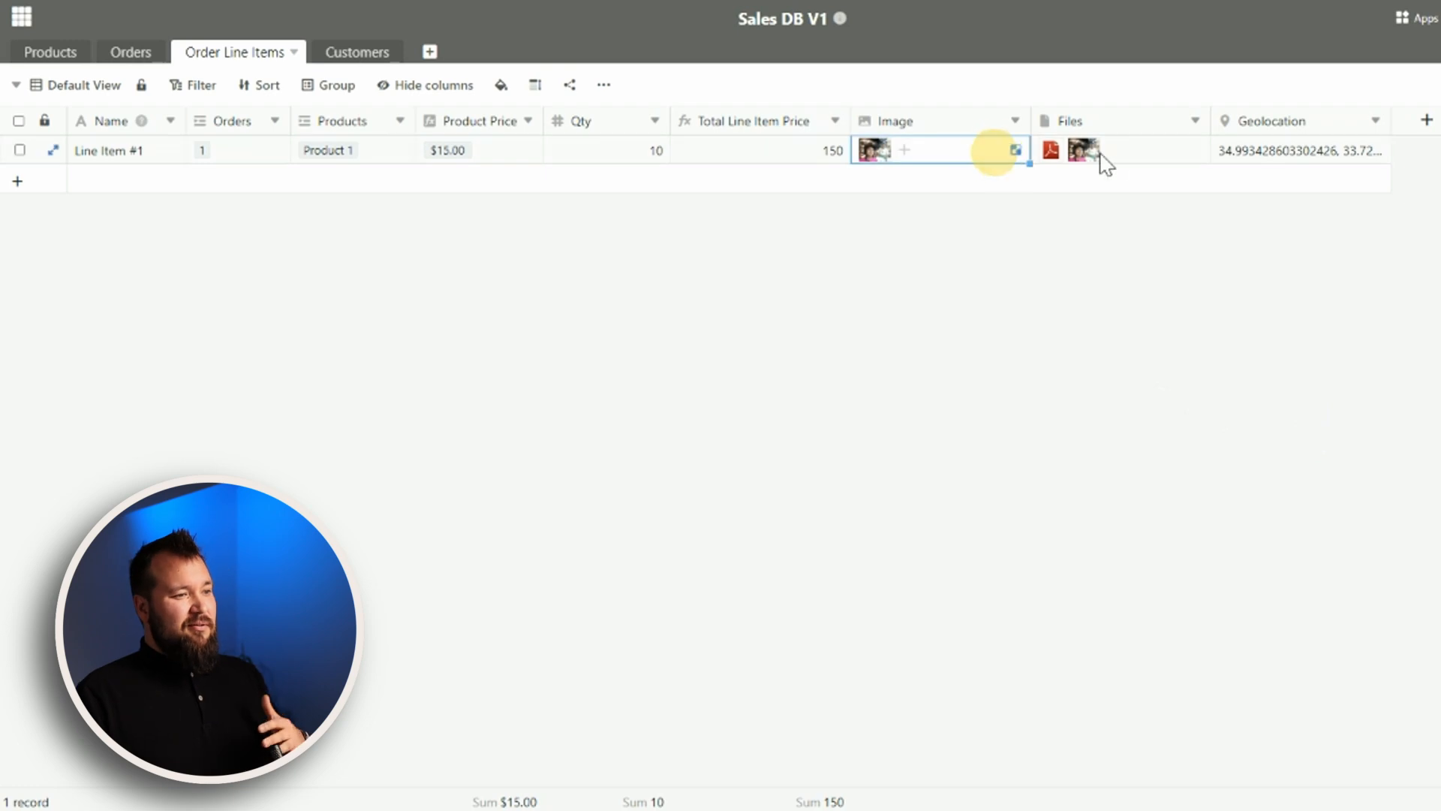
{"action": "left_click", "coordinate": [1426, 120]}
{"action": "left_click", "coordinate": [1201, 243]}
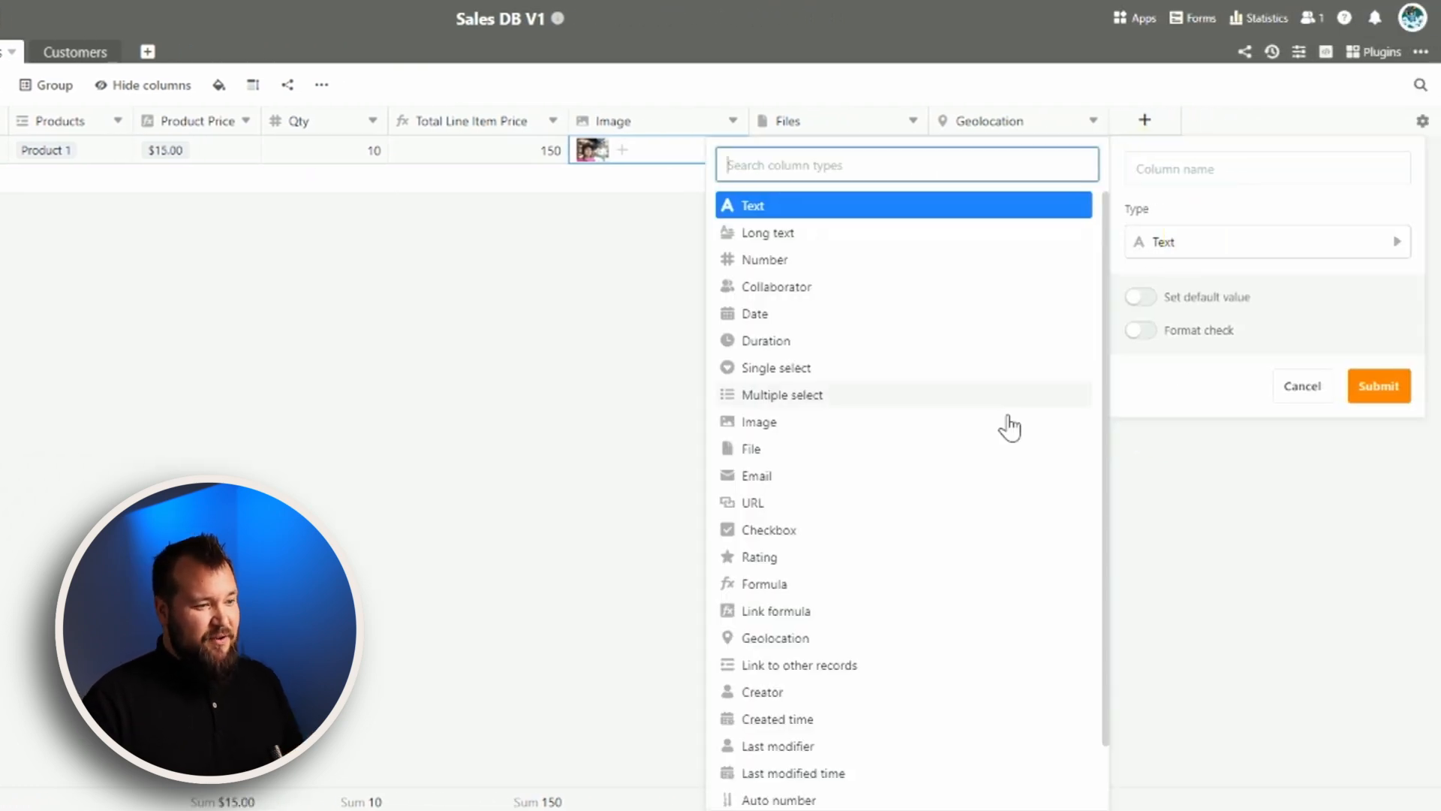
{"action": "scroll", "coordinate": [1006, 425], "scroll_direction": "down", "scroll_amount": 3}
{"action": "left_click", "coordinate": [861, 784]}
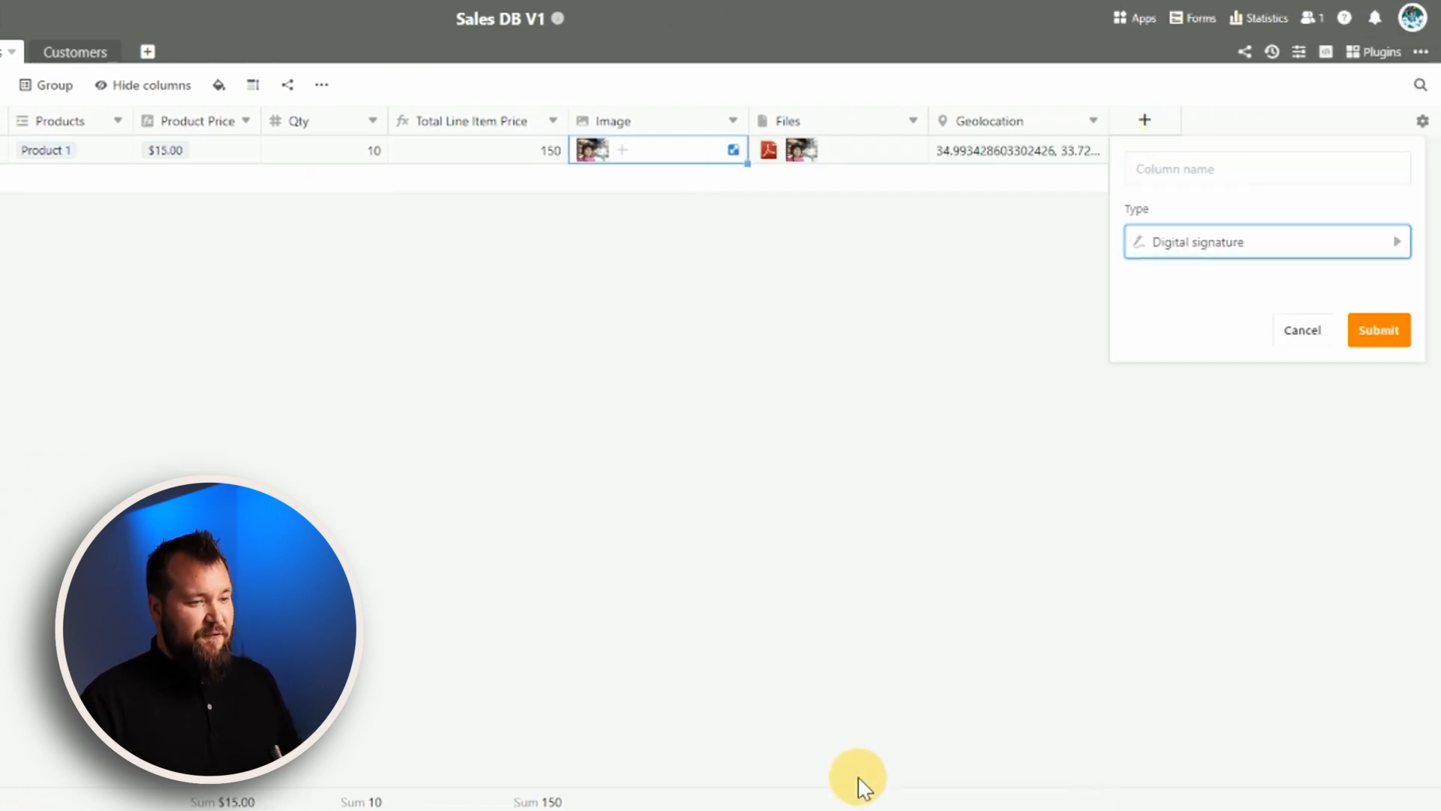
{"action": "left_click", "coordinate": [1383, 304]}
- Examine the signing panel of Line Item #1's Digital signature cell and leave it without saving a signature
{"action": "left_click", "coordinate": [1184, 157]}
{"action": "left_click", "coordinate": [1166, 159]}
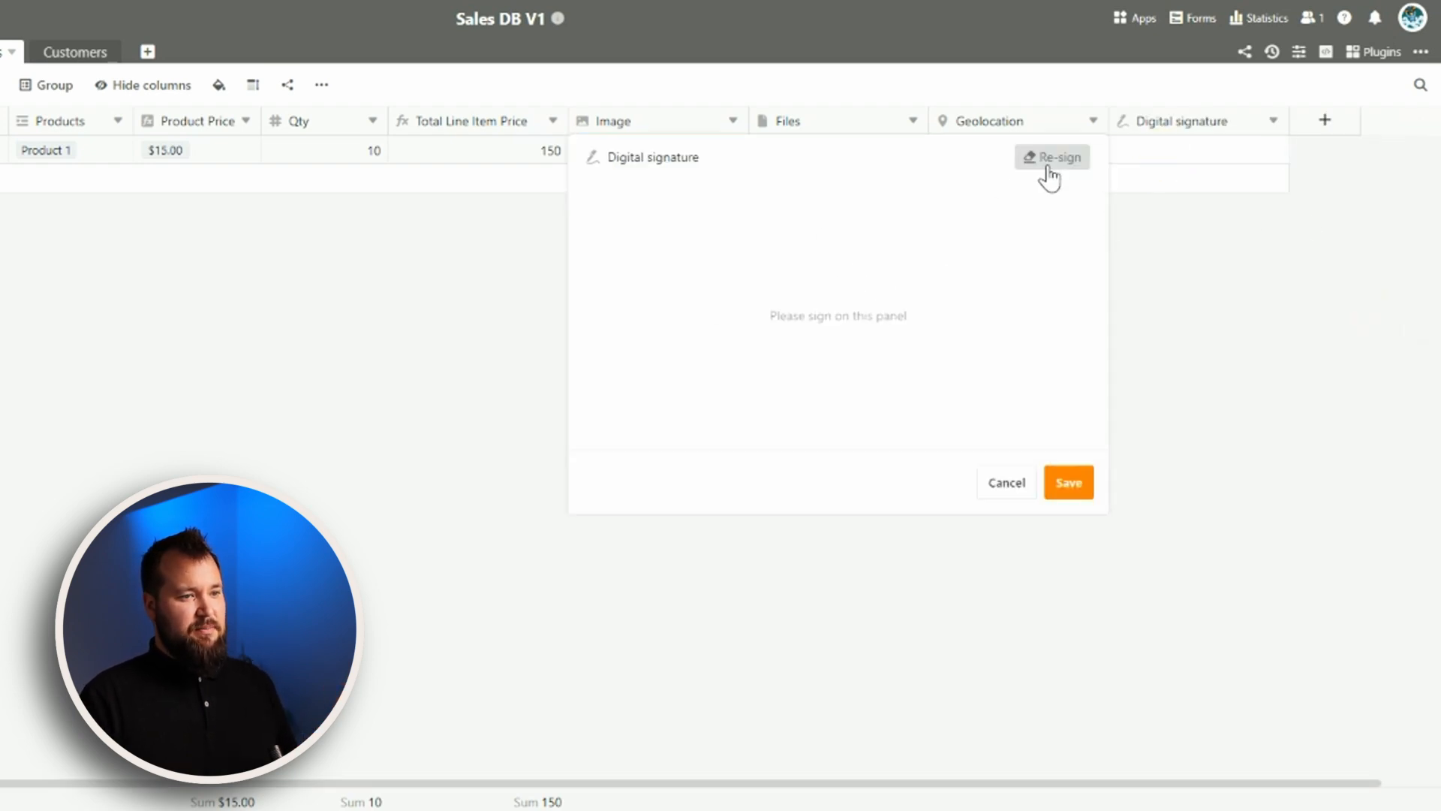
{"action": "double_click", "coordinate": [841, 321]}
{"action": "double_click", "coordinate": [846, 314]}
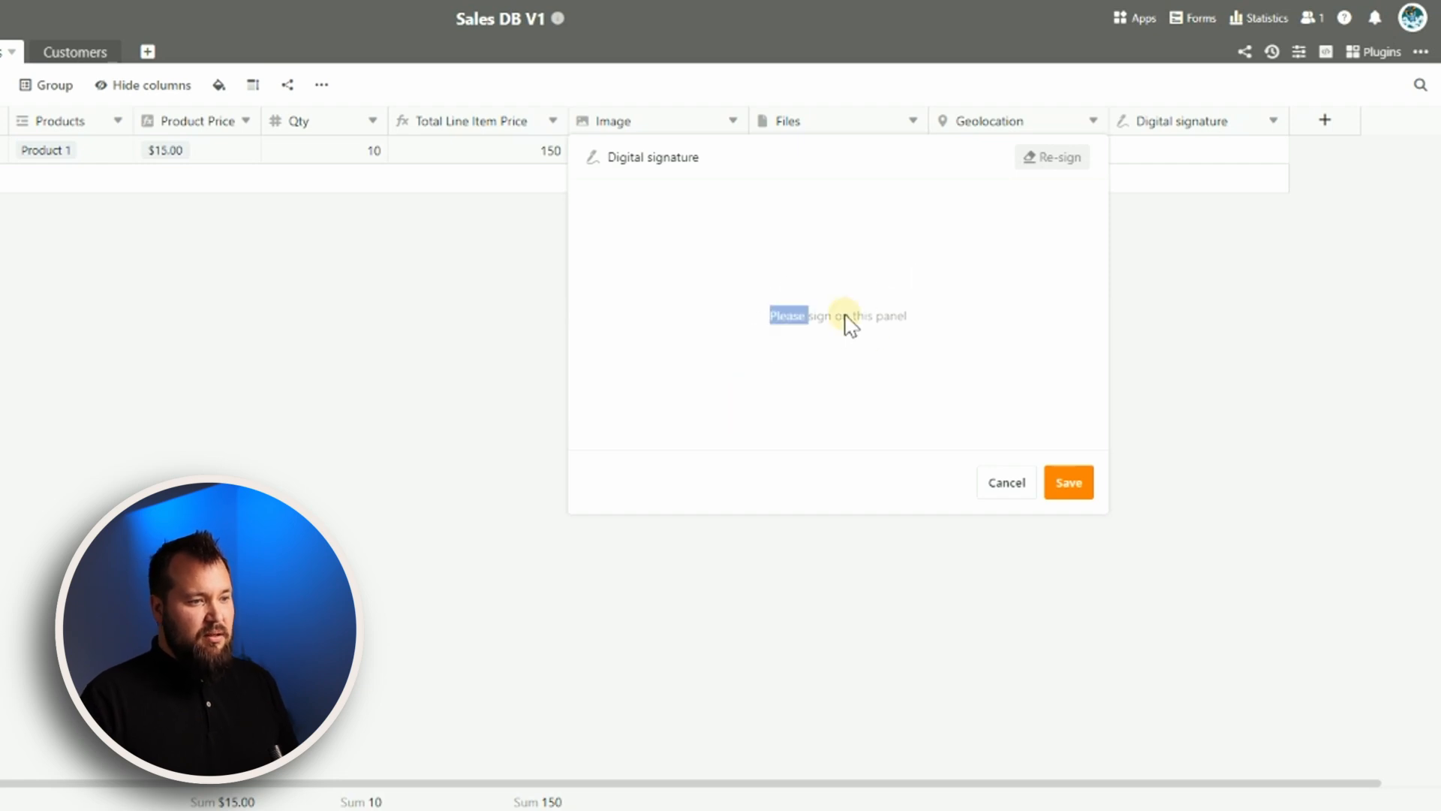
{"action": "left_click", "coordinate": [1006, 482]}
- Inspect Line Item #1's expanded record, including its signature editor, and close it without signing
{"action": "left_click", "coordinate": [46, 150]}
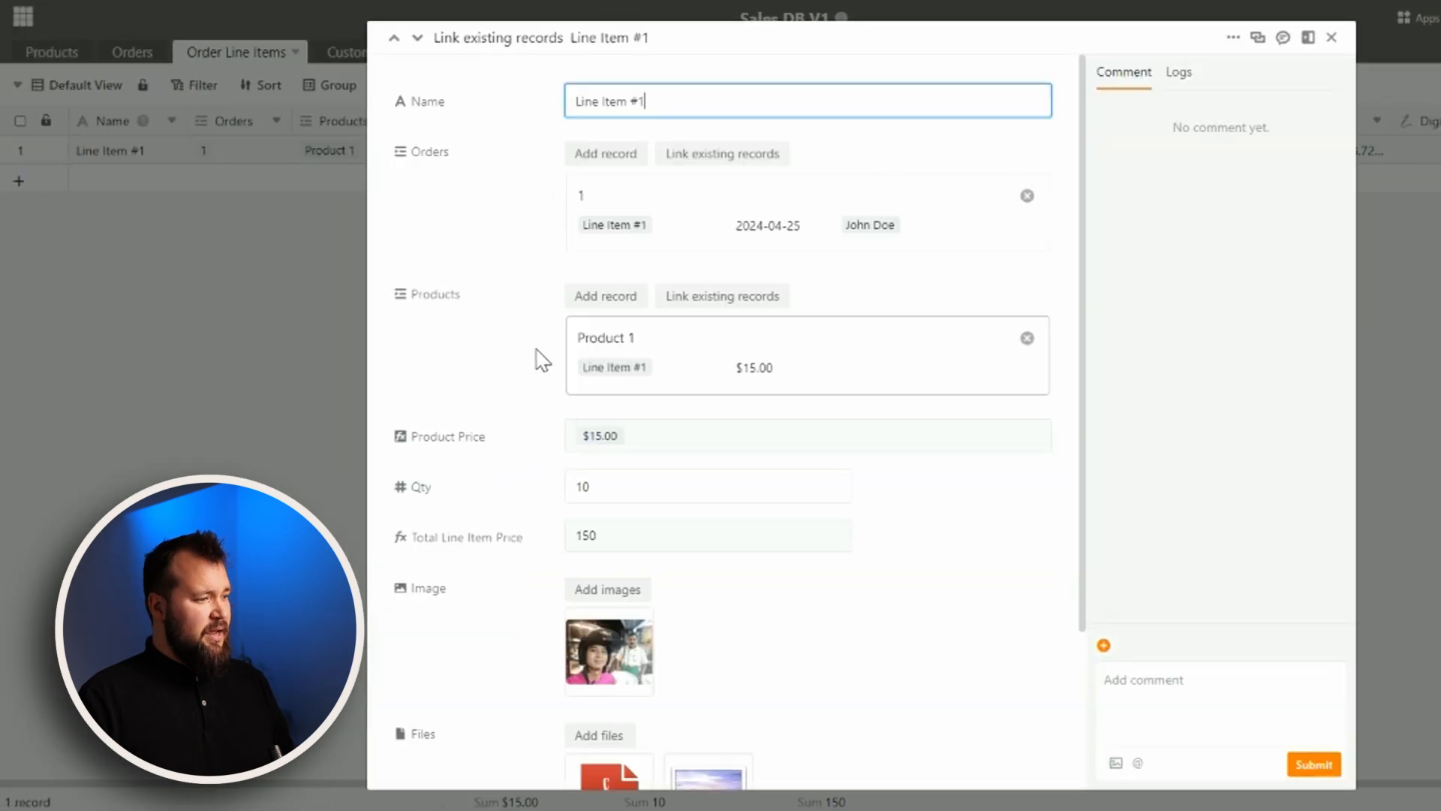
{"action": "scroll", "coordinate": [537, 362], "scroll_direction": "down", "scroll_amount": 3}
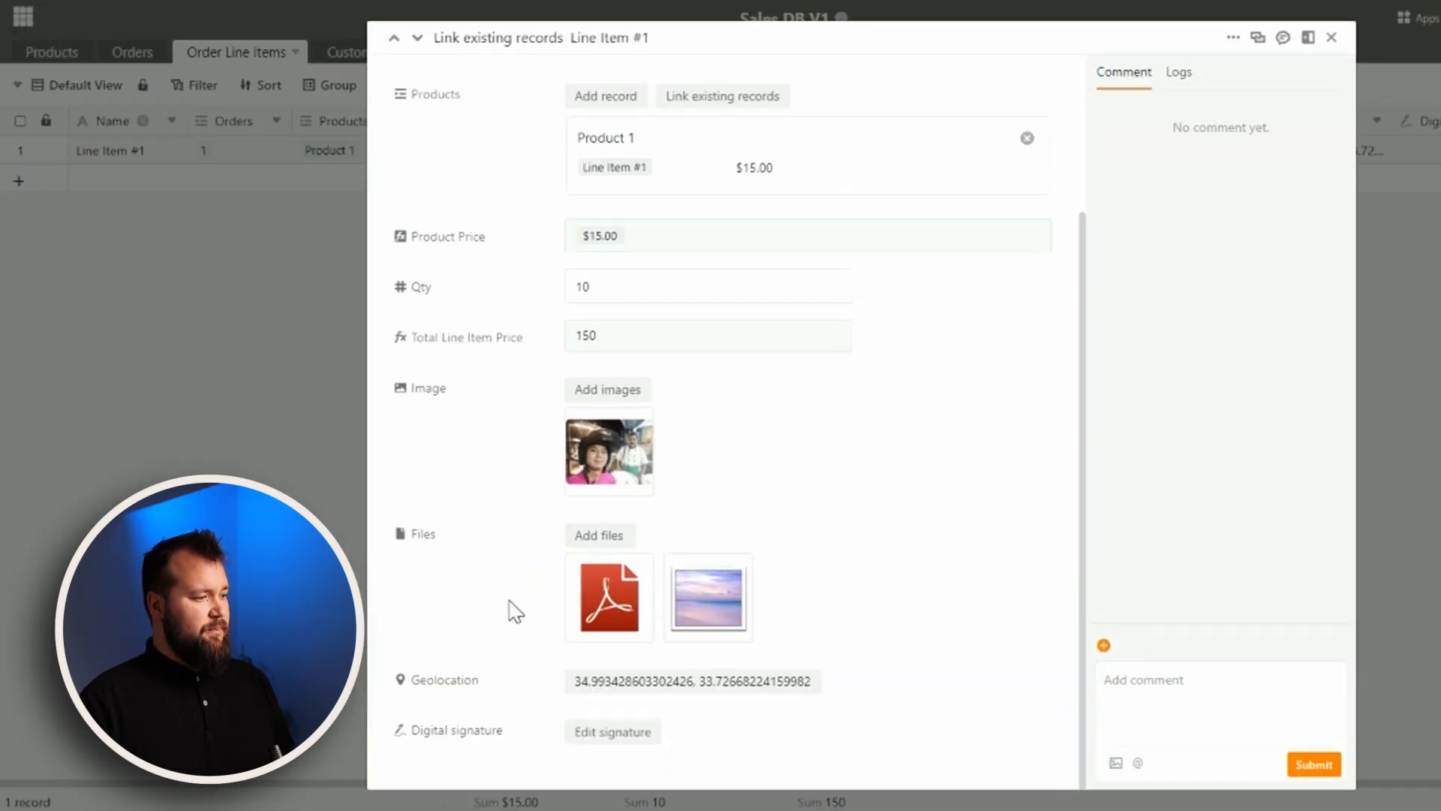
{"action": "left_click", "coordinate": [601, 741]}
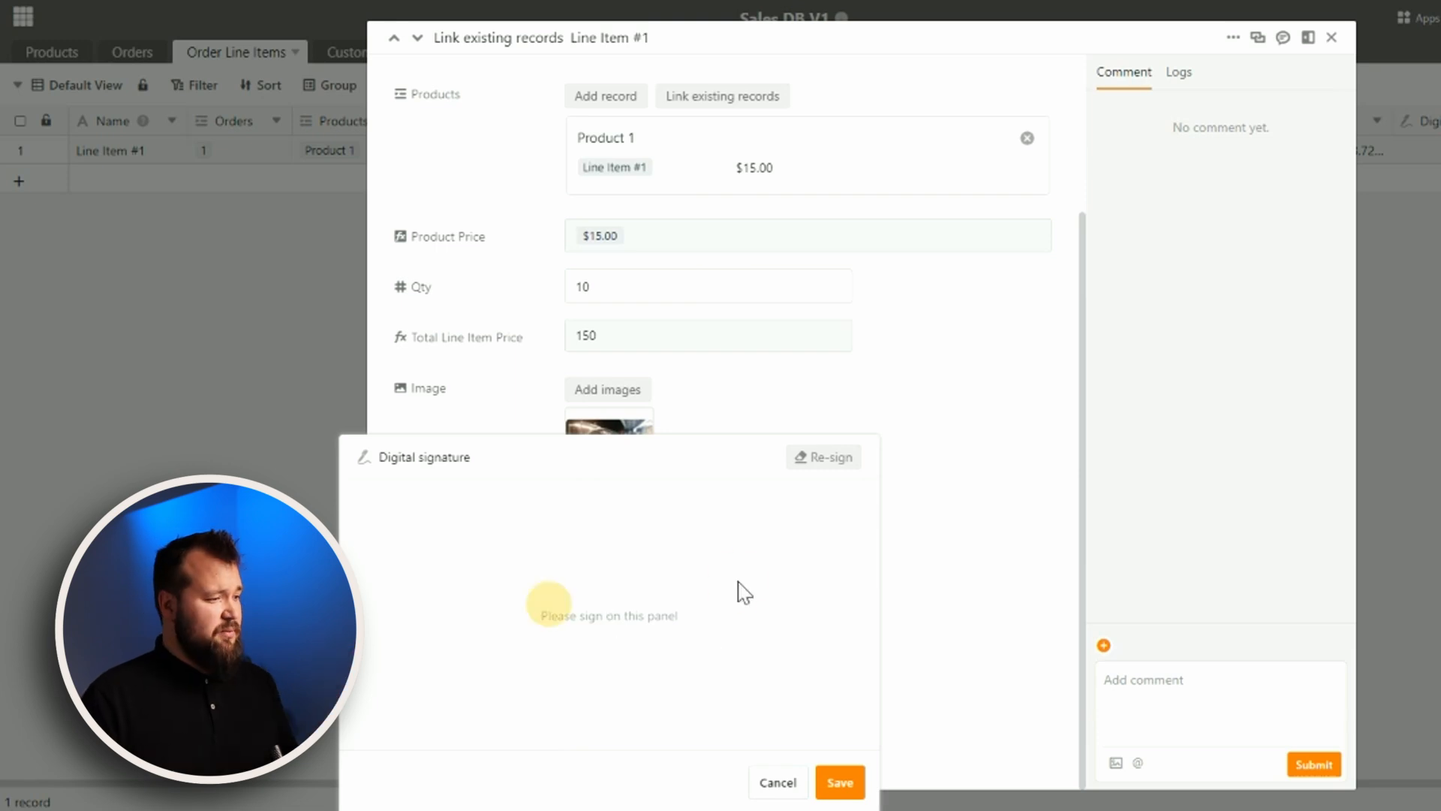
{"action": "left_click", "coordinate": [778, 783]}
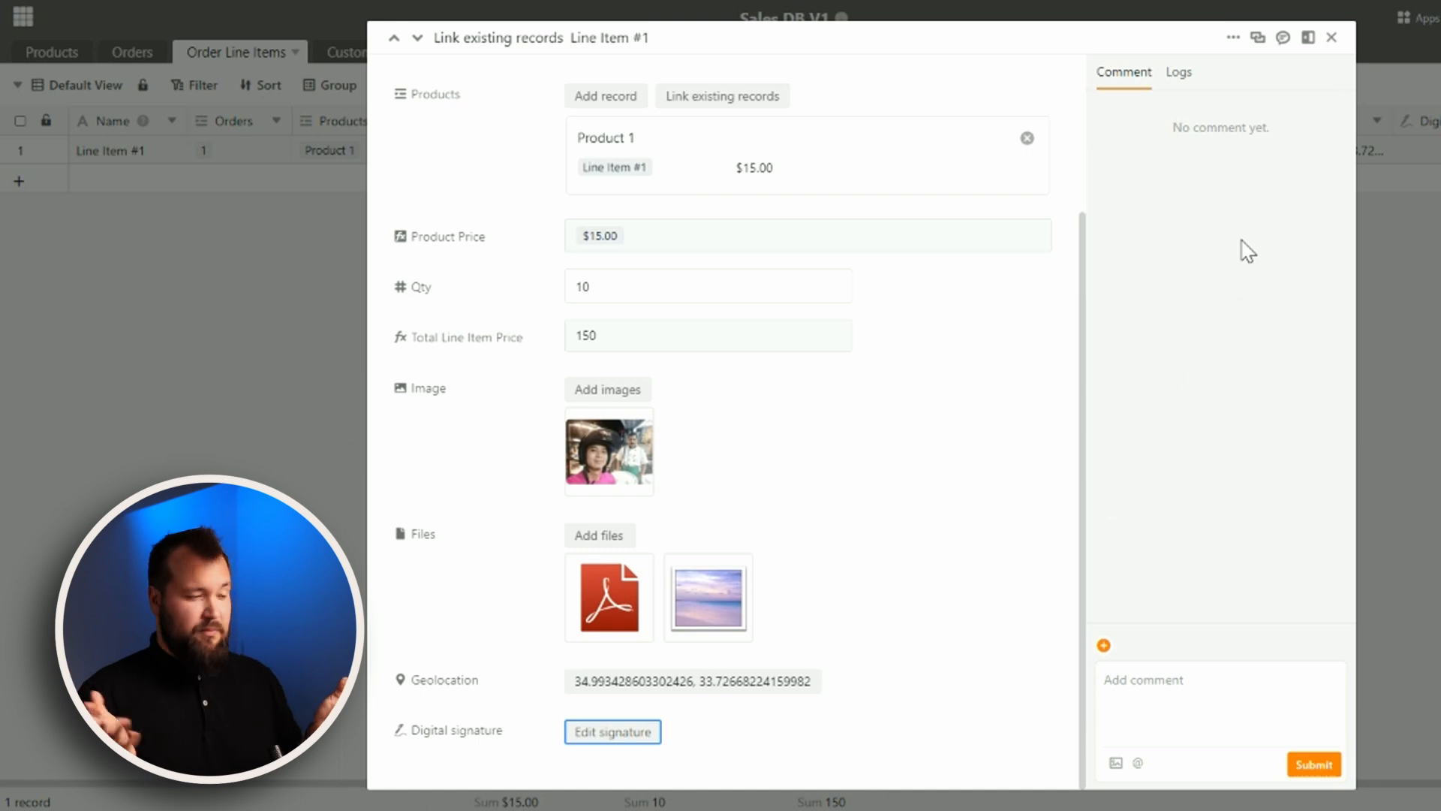
{"action": "left_click", "coordinate": [1331, 38]}
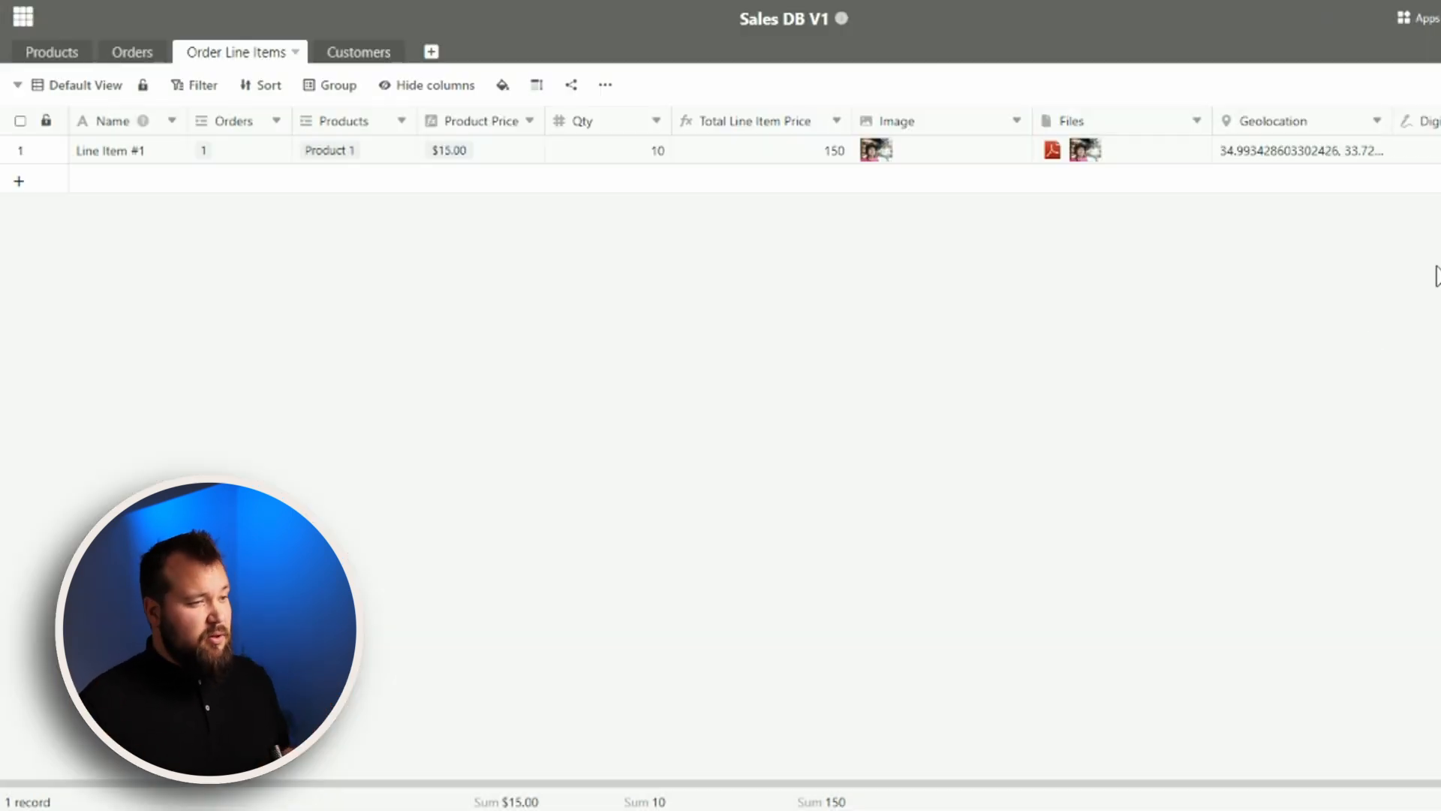
- Compare the attachments in the Image and Files cells of Line Item #1
{"action": "left_click", "coordinate": [934, 150]}
{"action": "left_click", "coordinate": [1141, 150]}
{"action": "left_click", "coordinate": [936, 153]}
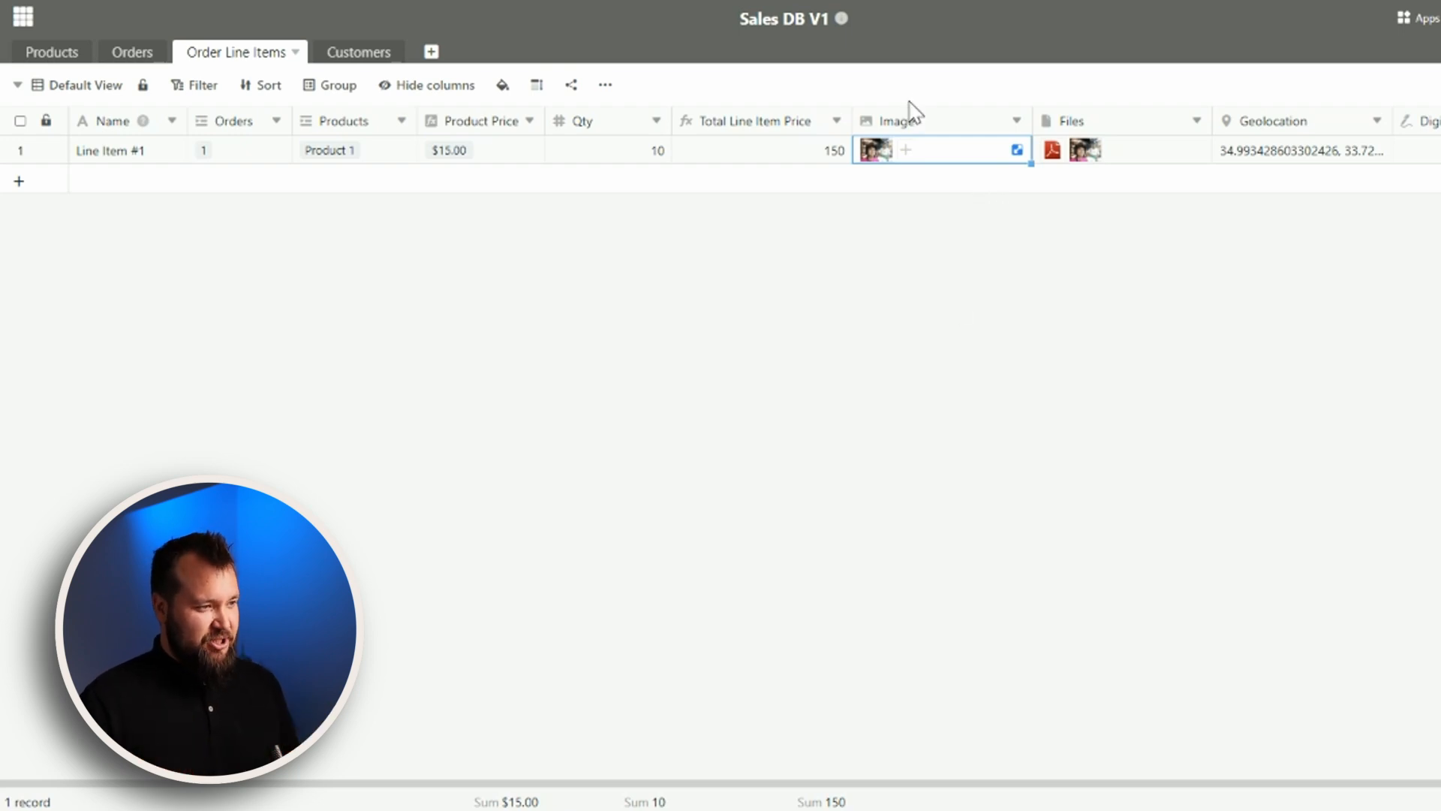
{"action": "key", "text": "Right"}
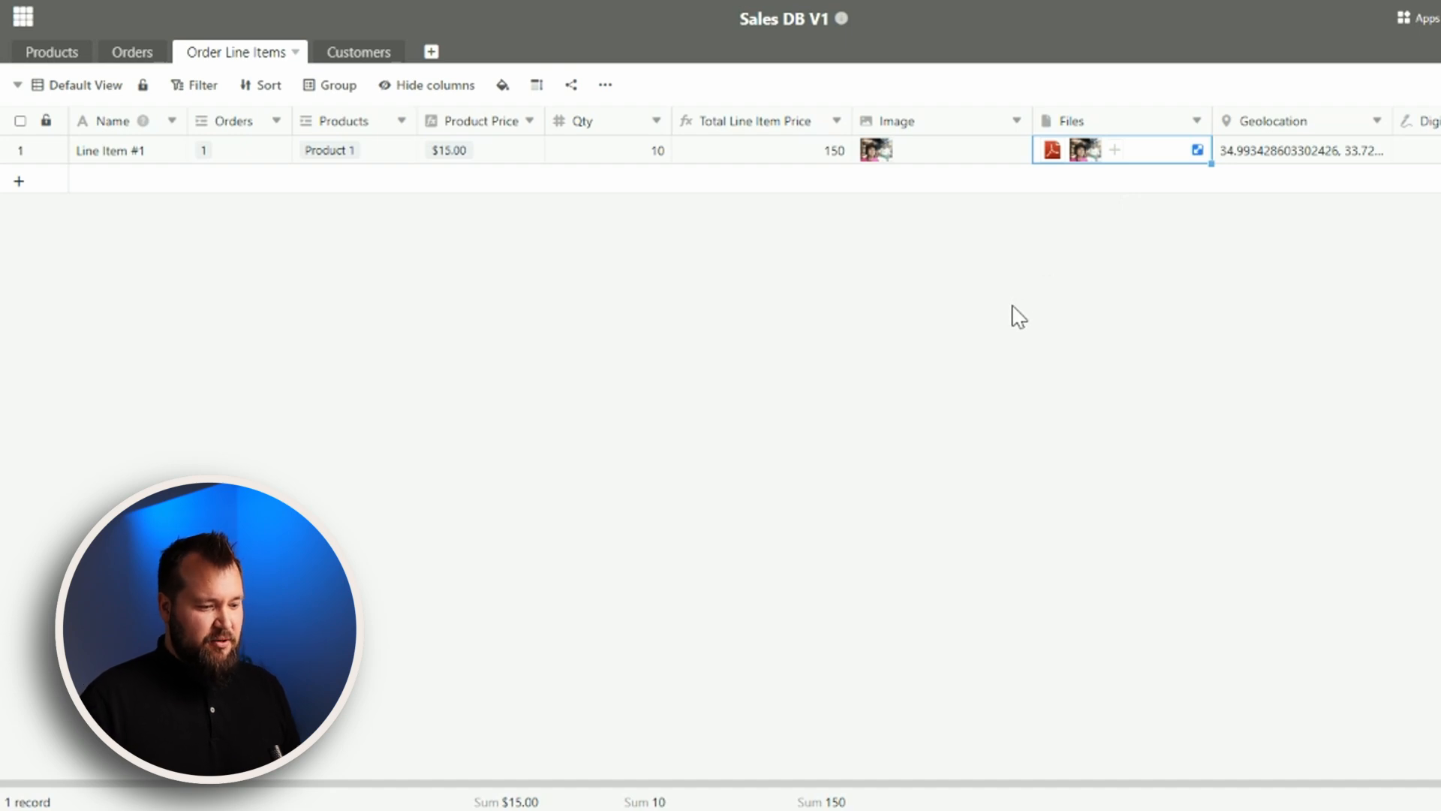
{"action": "left_click", "coordinate": [991, 152]}
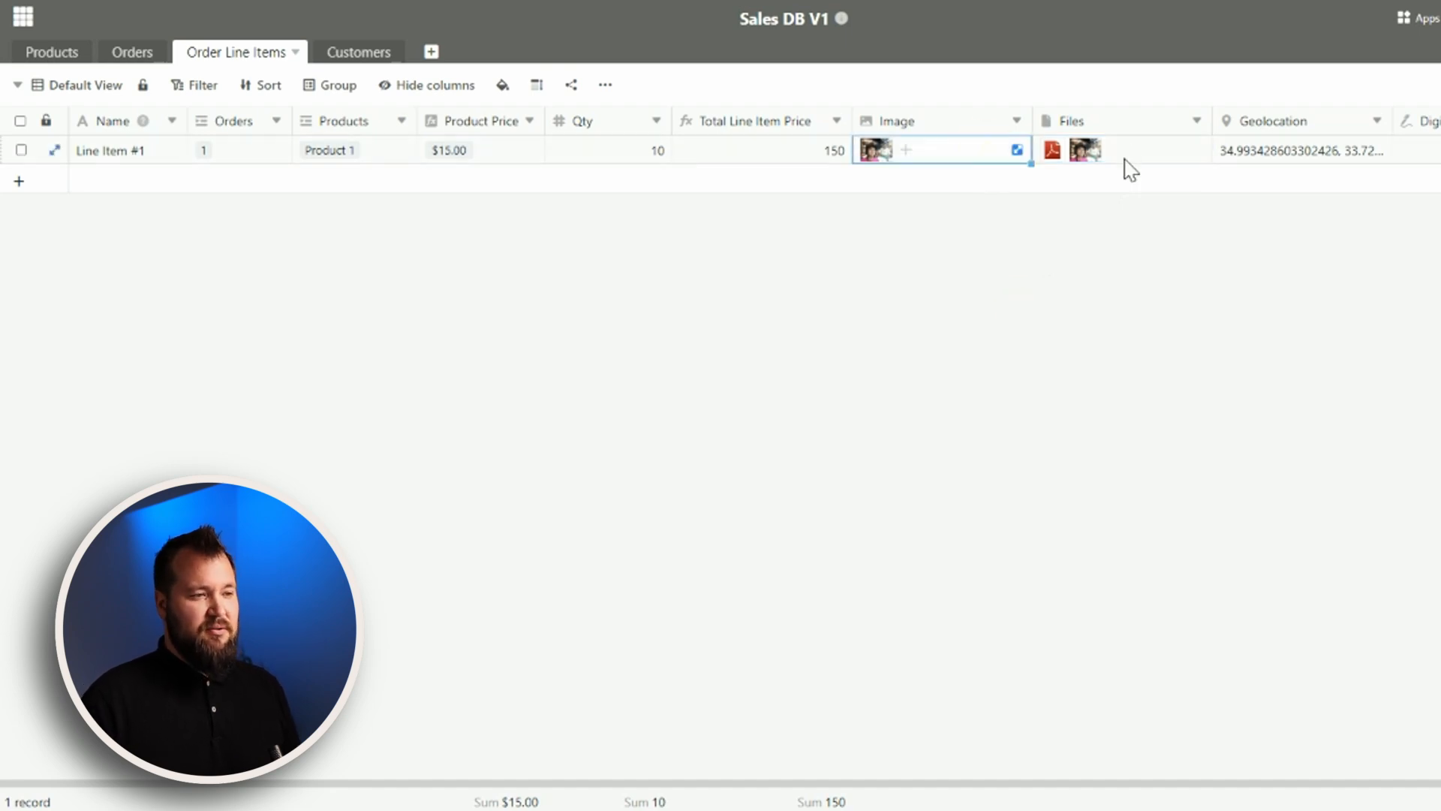
{"action": "left_click", "coordinate": [1107, 159]}
{"action": "left_click", "coordinate": [1142, 304]}
{"action": "left_click", "coordinate": [973, 154]}
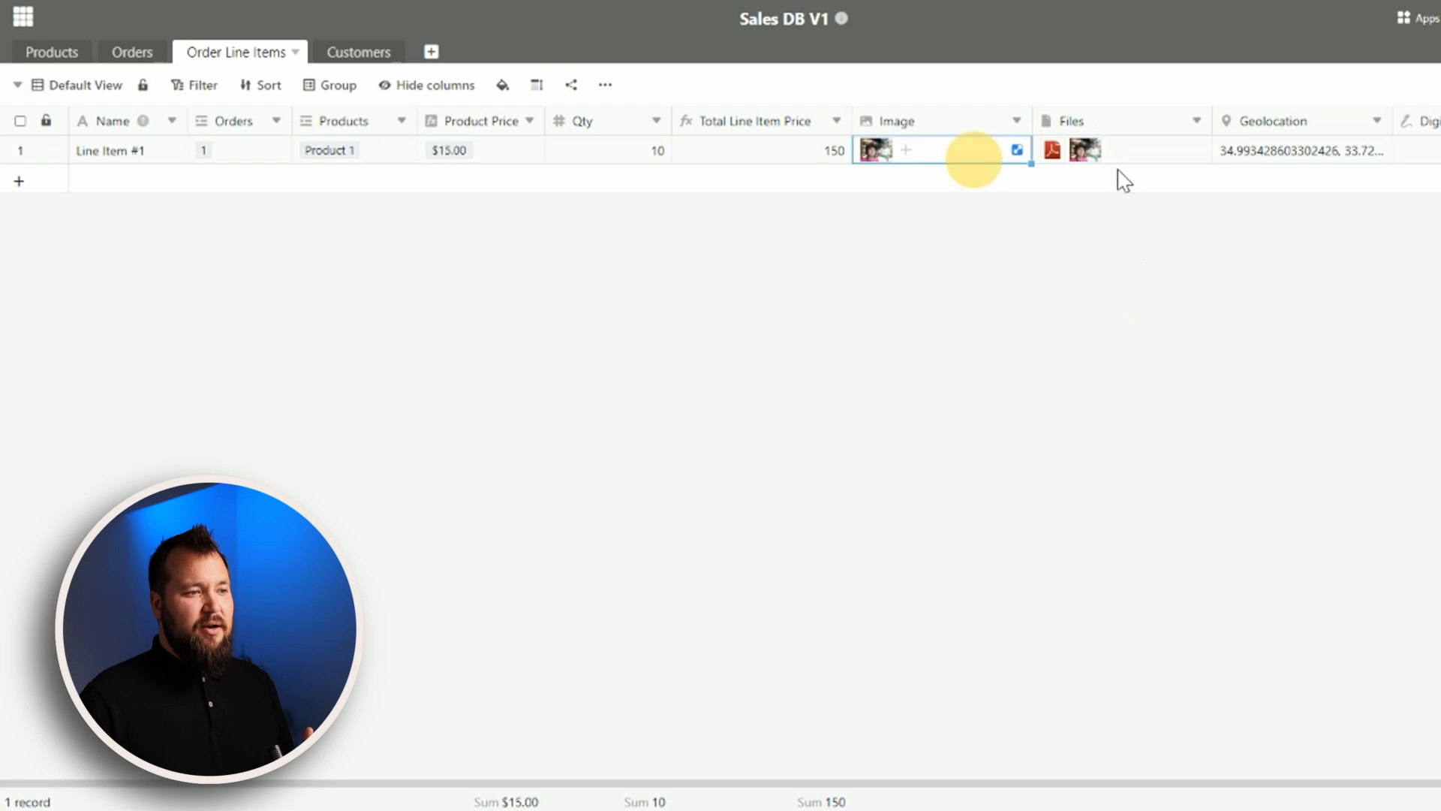
- Inspect Line Item #1's Image and Files cells and review the options of the Files column, including downloading all attachments
{"action": "left_click", "coordinate": [1192, 156]}
{"action": "left_click", "coordinate": [997, 150]}
{"action": "left_click", "coordinate": [1142, 152]}
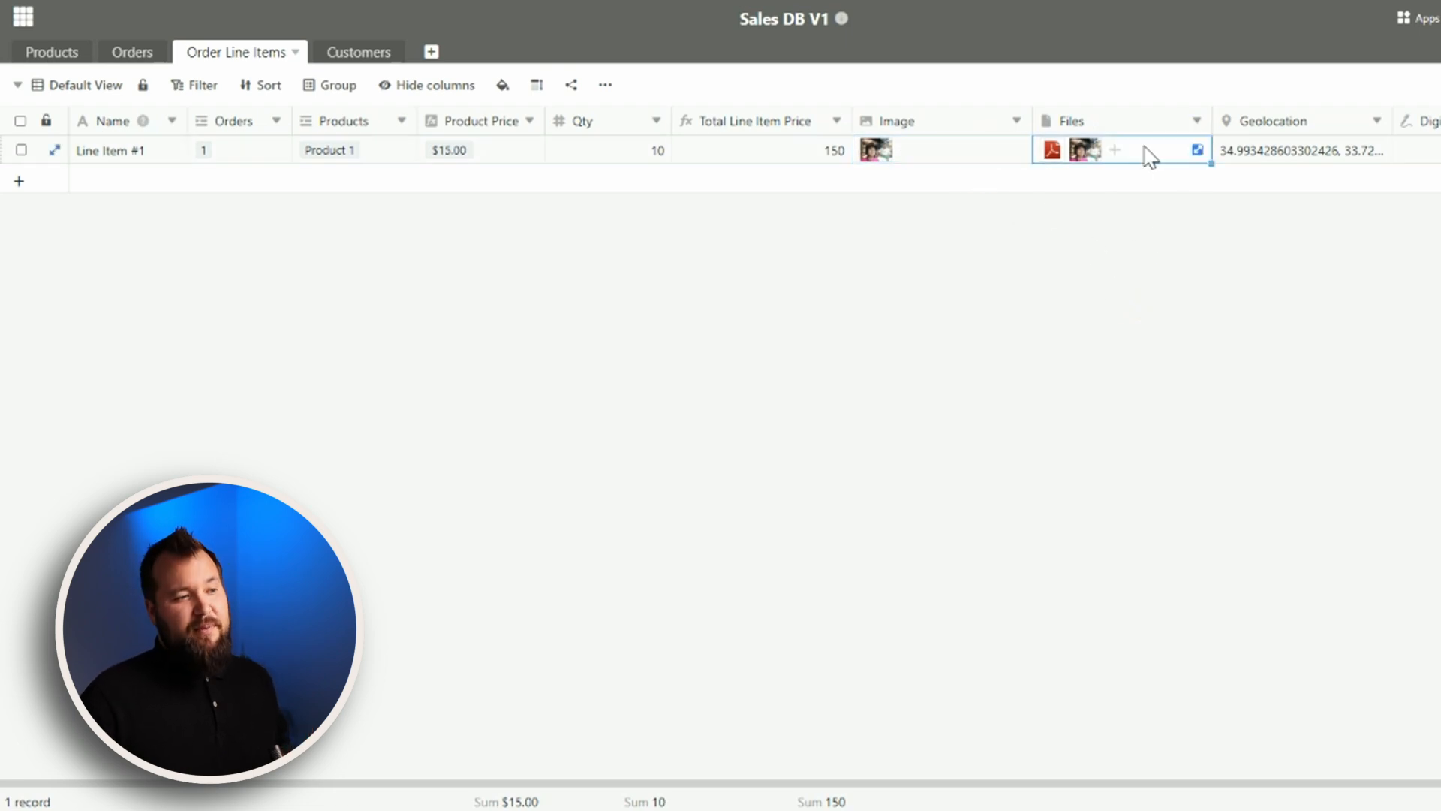
{"action": "left_click", "coordinate": [1011, 152]}
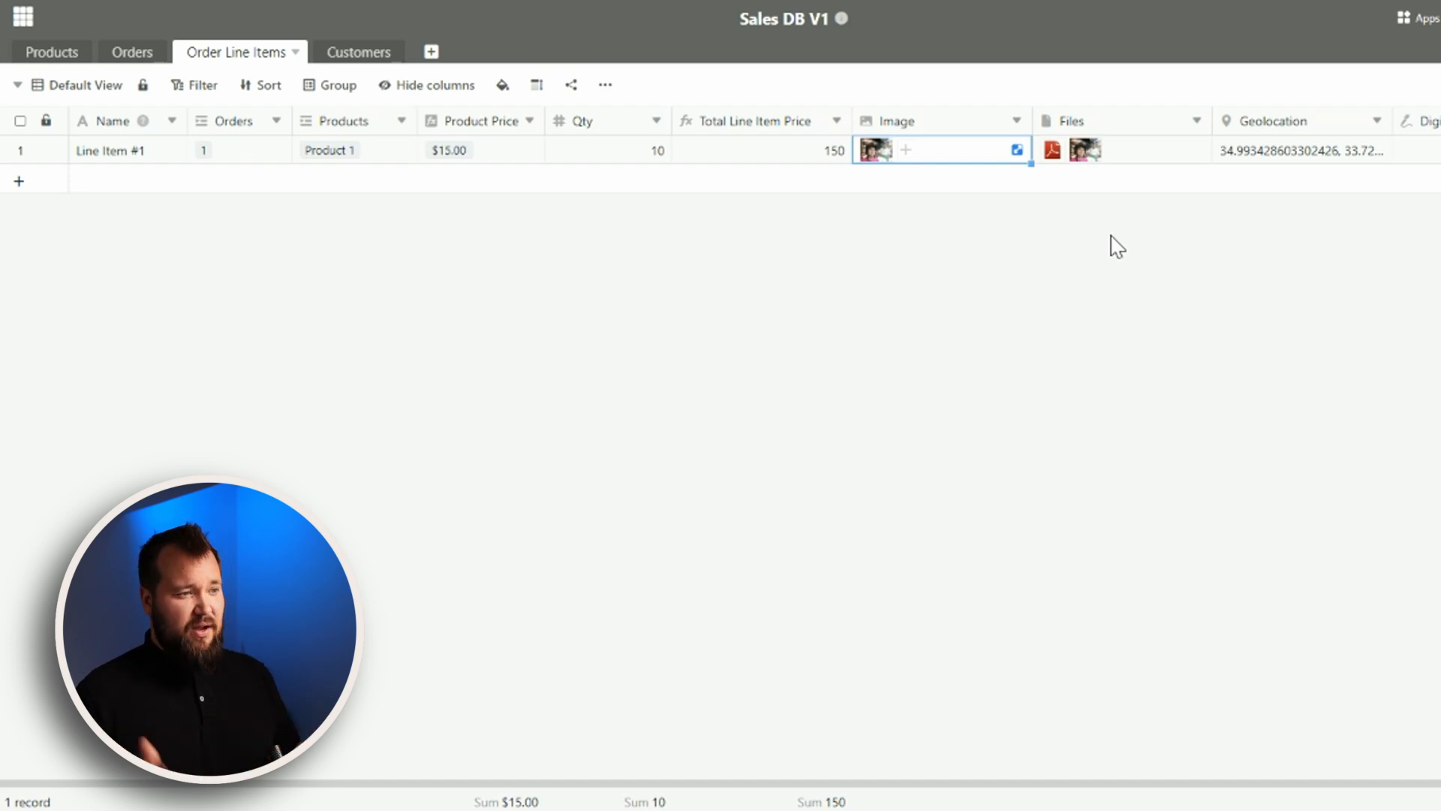
{"action": "left_click", "coordinate": [1196, 121]}
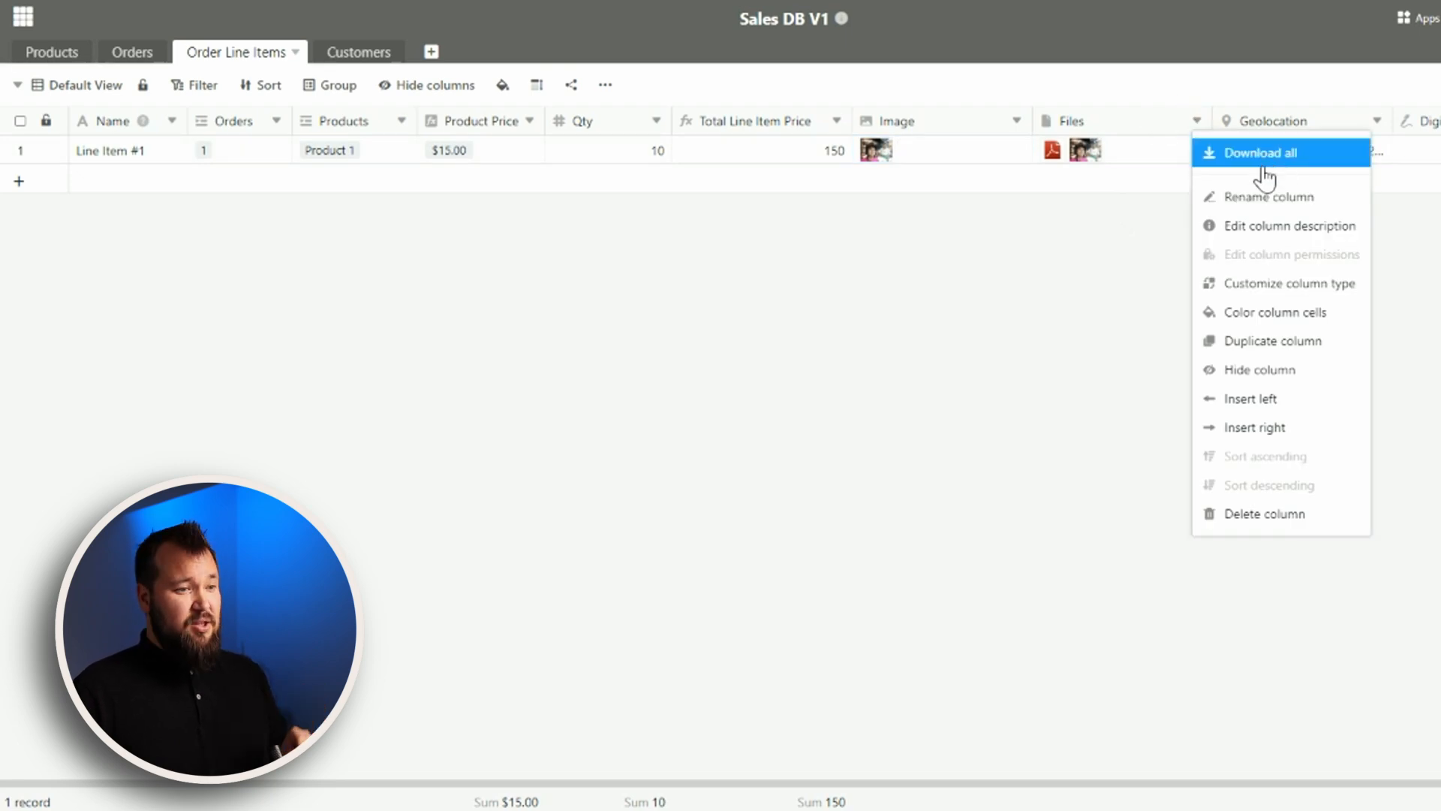
{"action": "left_click", "coordinate": [1122, 258]}
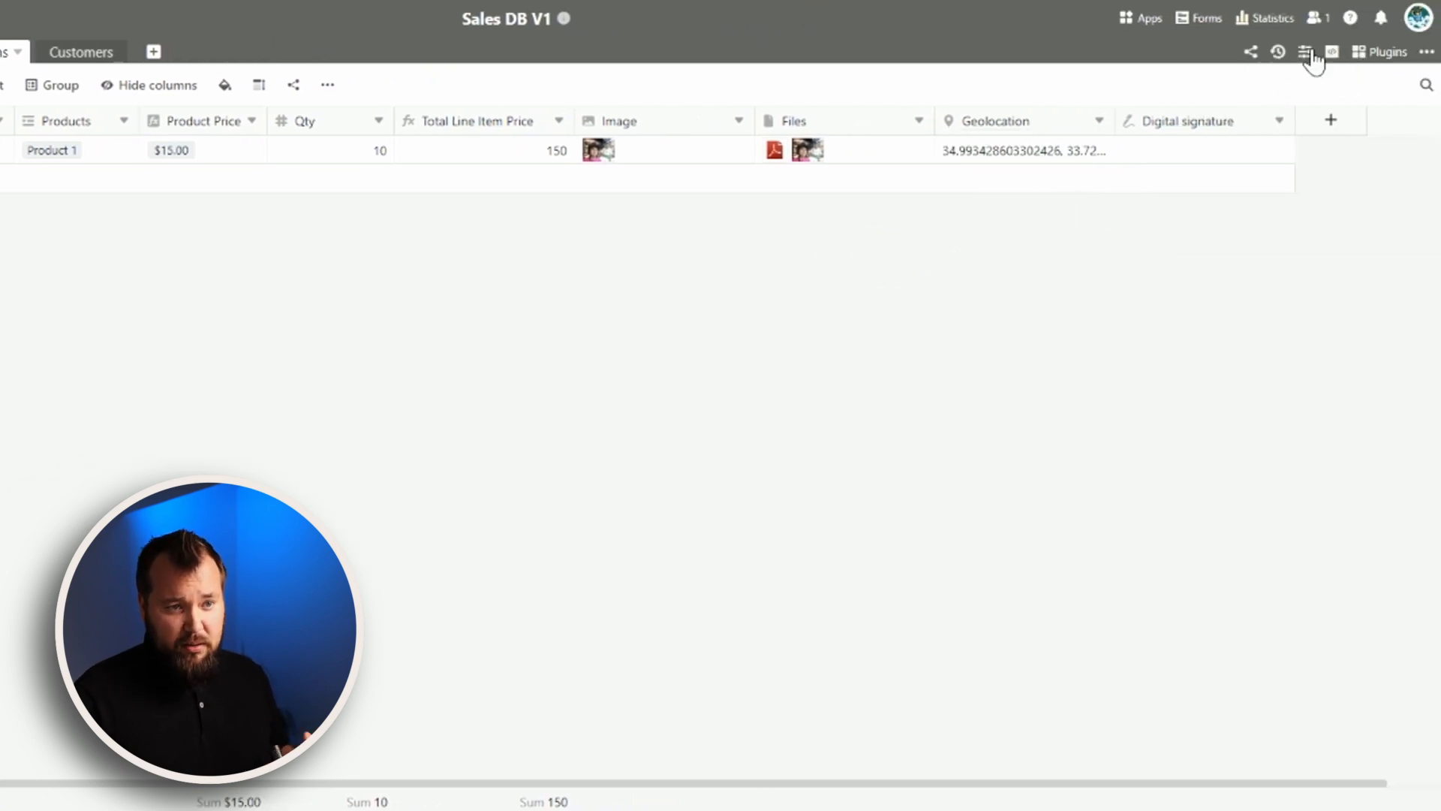
- Open the base's file management, browse the 2024-04 subfolders of the files and images system folders, and close it
{"action": "left_click", "coordinate": [1426, 54]}
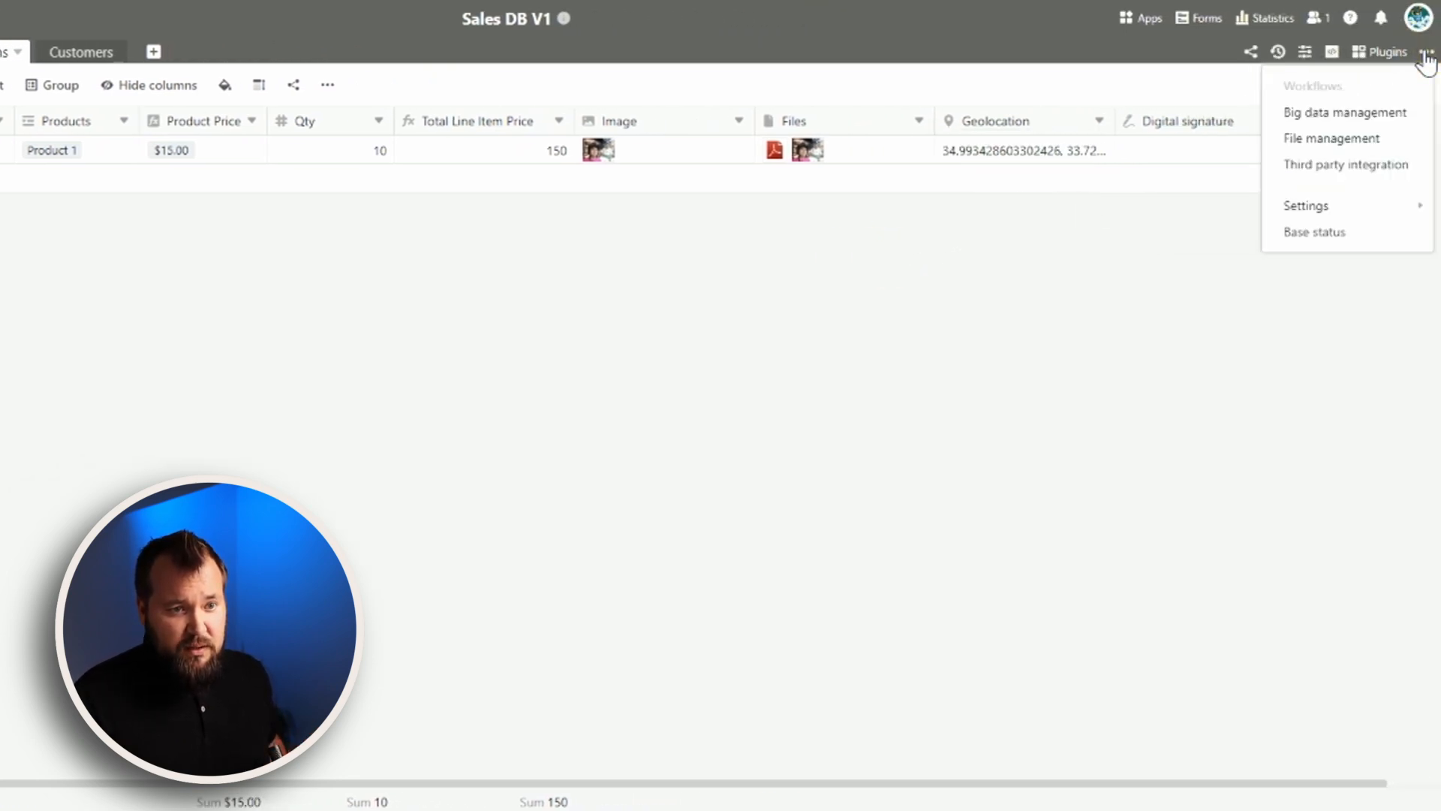
{"action": "left_click", "coordinate": [1328, 140]}
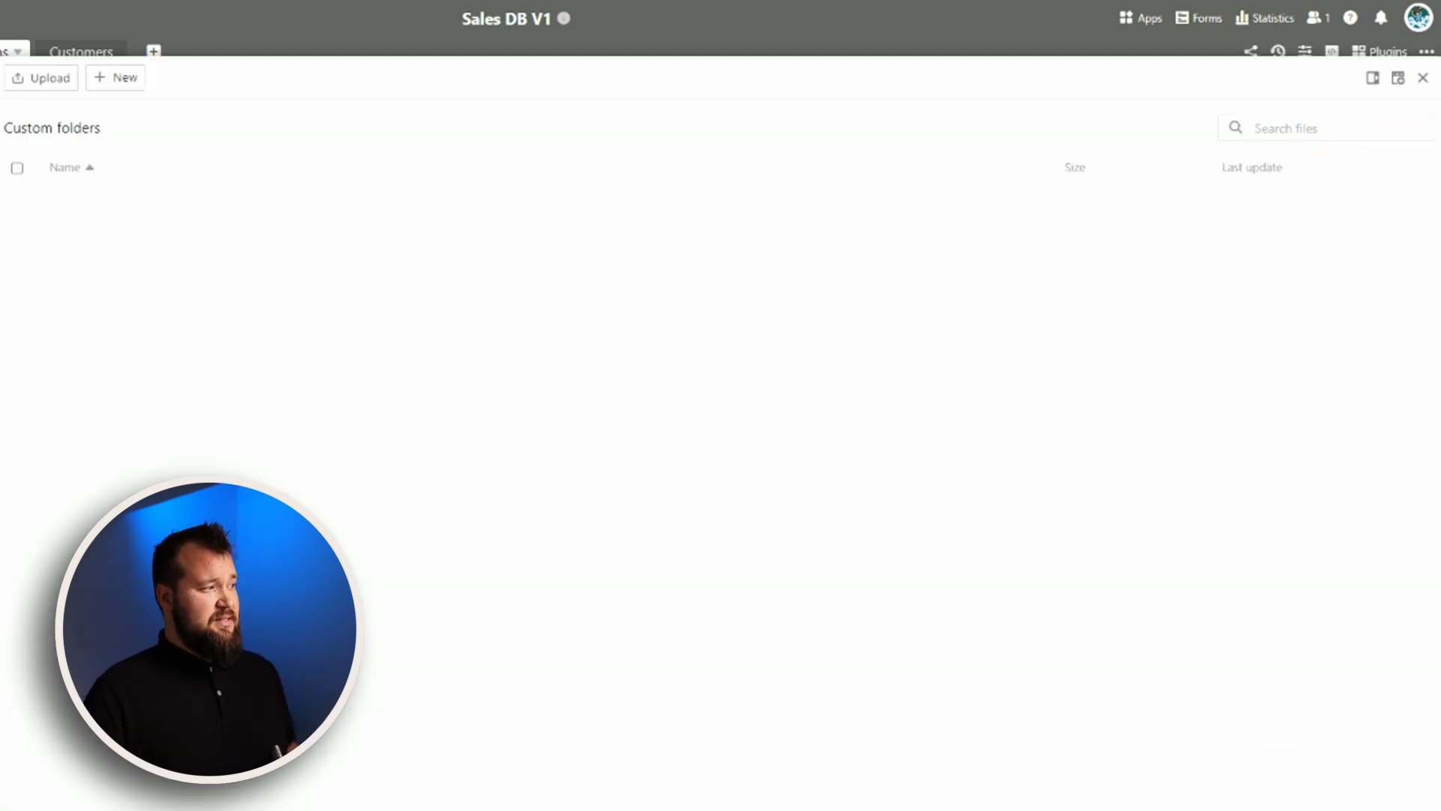
{"action": "left_click", "coordinate": [63, 188]}
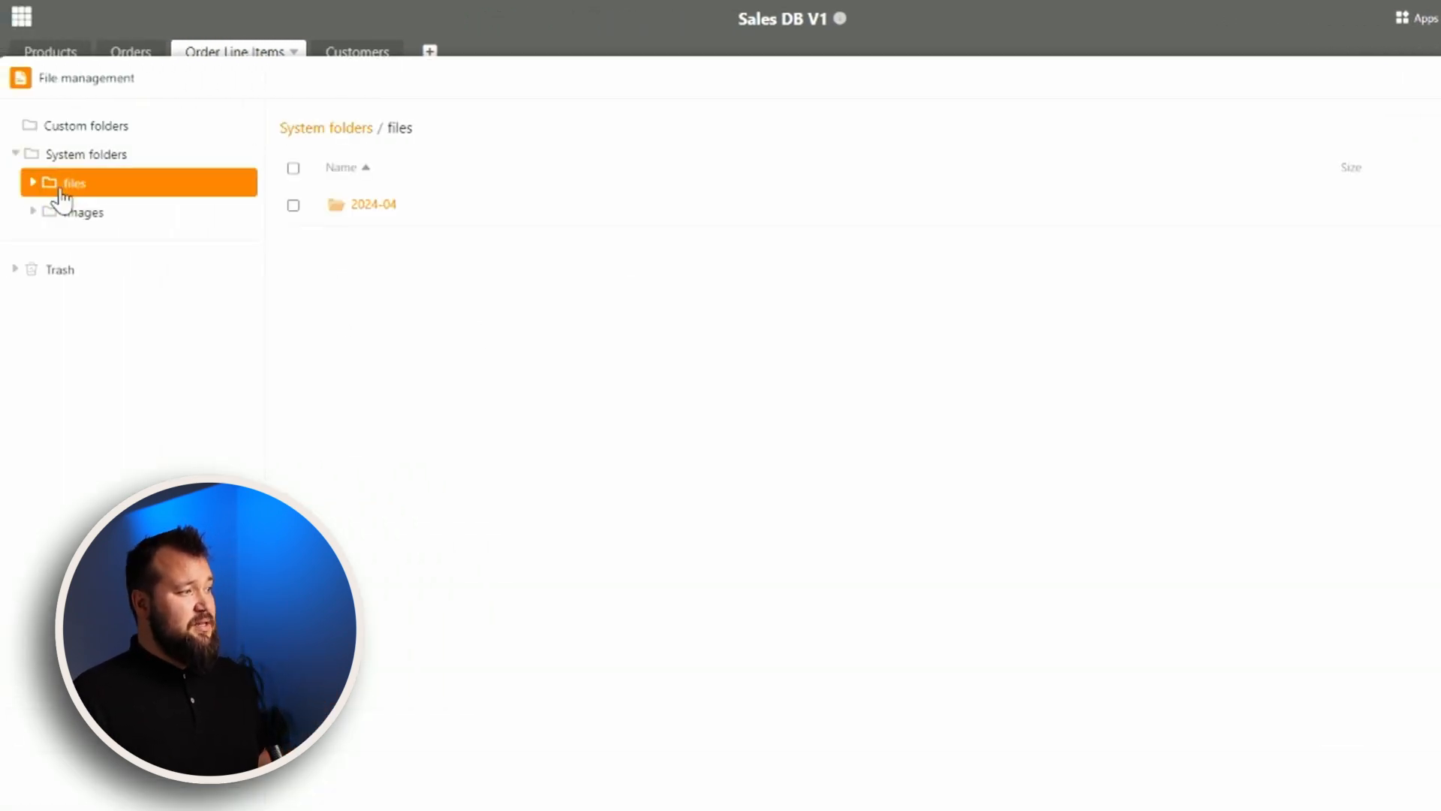
{"action": "left_click", "coordinate": [33, 183]}
{"action": "left_click", "coordinate": [374, 205]}
{"action": "left_click", "coordinate": [39, 243]}
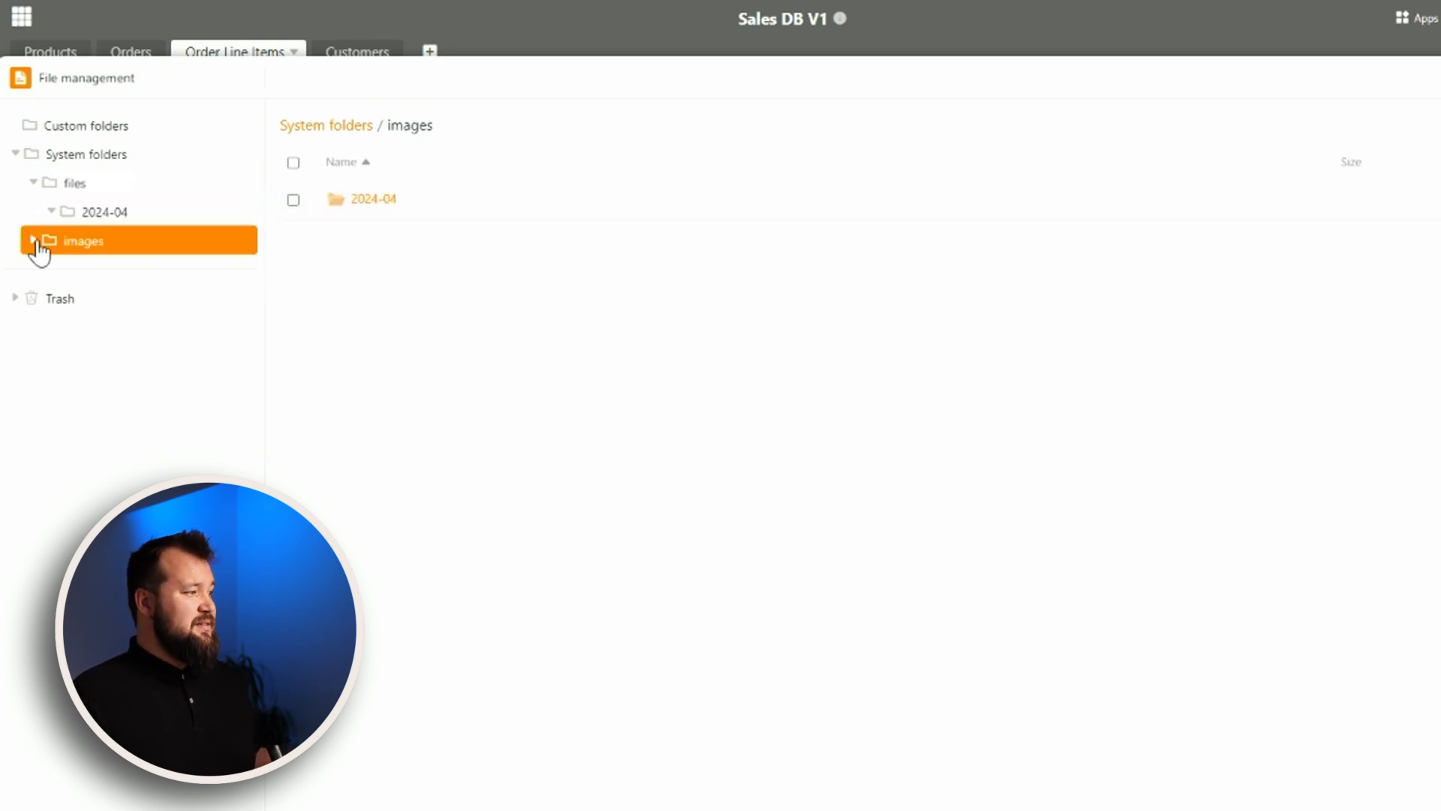
{"action": "left_click", "coordinate": [381, 201]}
{"action": "left_click", "coordinate": [568, 352]}
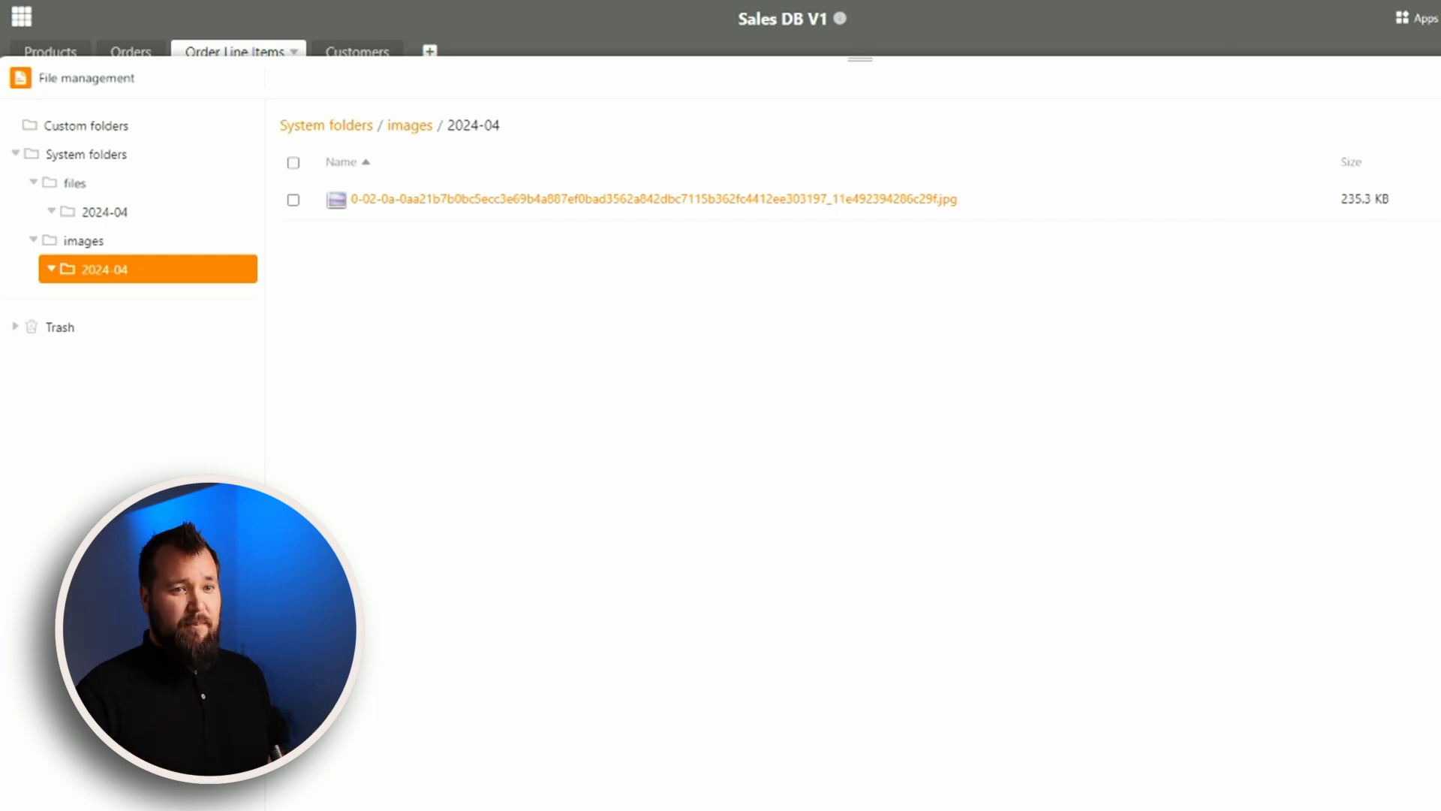
{"action": "left_click_drag", "start_coordinate": [954, 150], "coordinate": [1118, 152]}
{"action": "left_click", "coordinate": [1061, 294]}
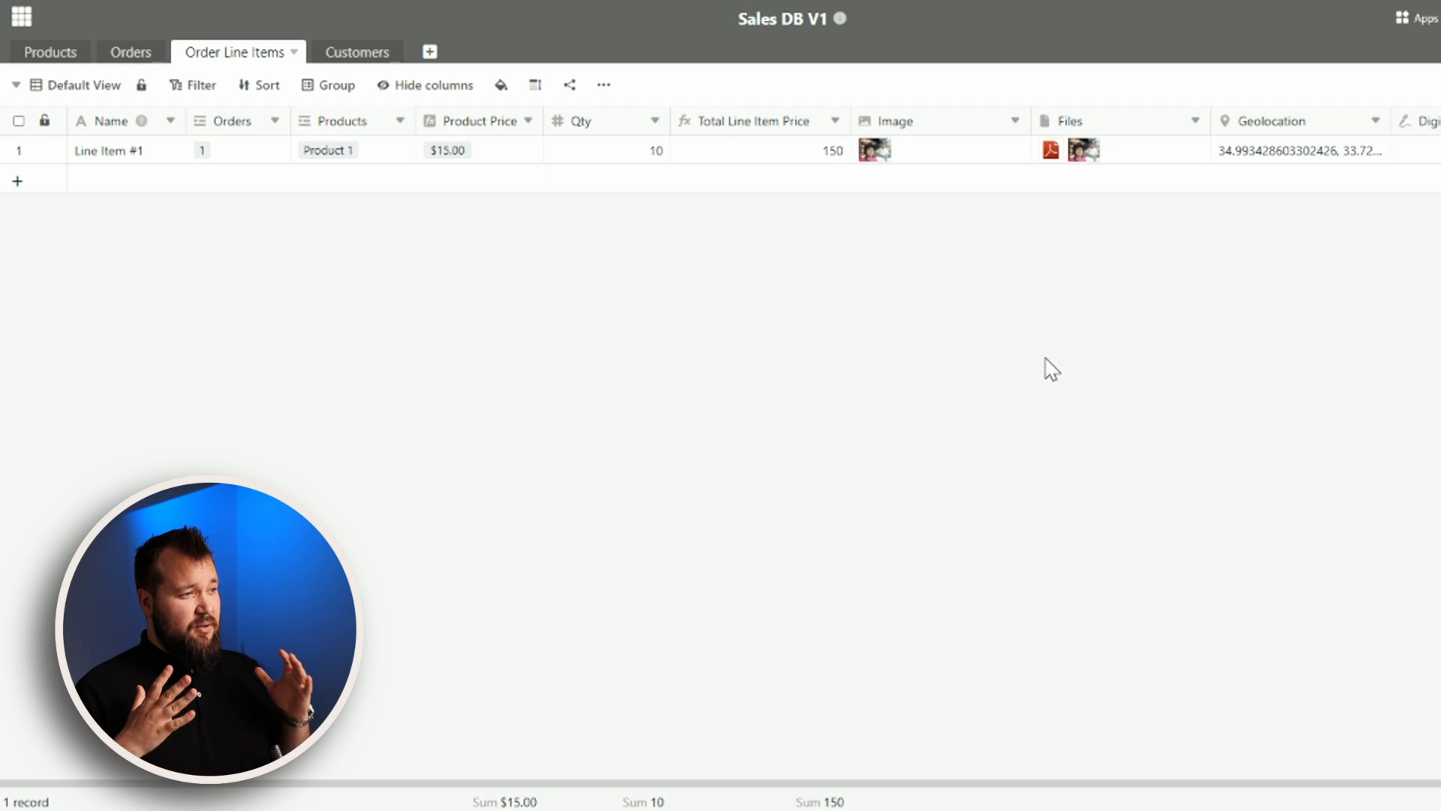
- Open the column type settings of Total Line Item Price and inspect its formula
{"action": "left_click", "coordinate": [835, 122]}
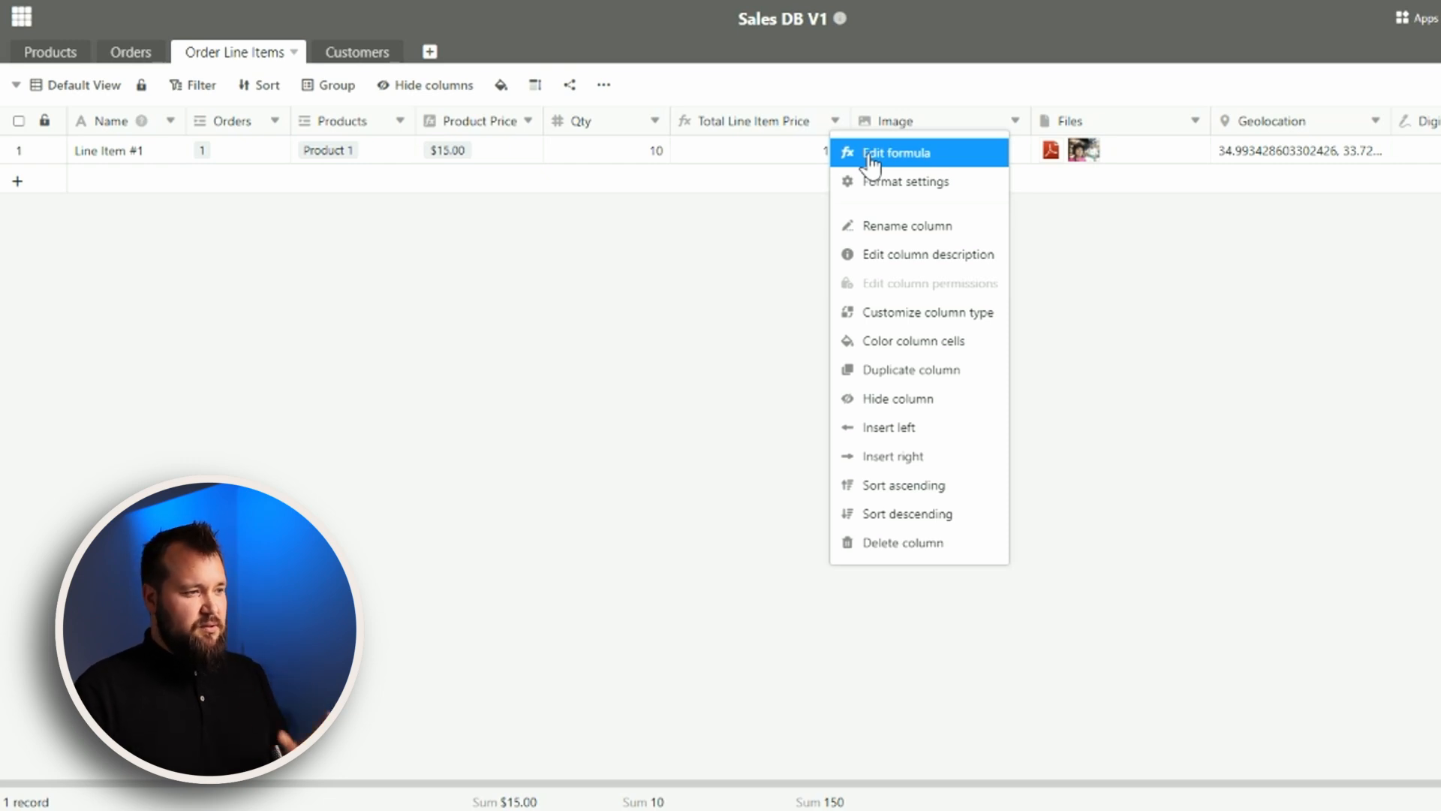
{"action": "left_click", "coordinate": [931, 312]}
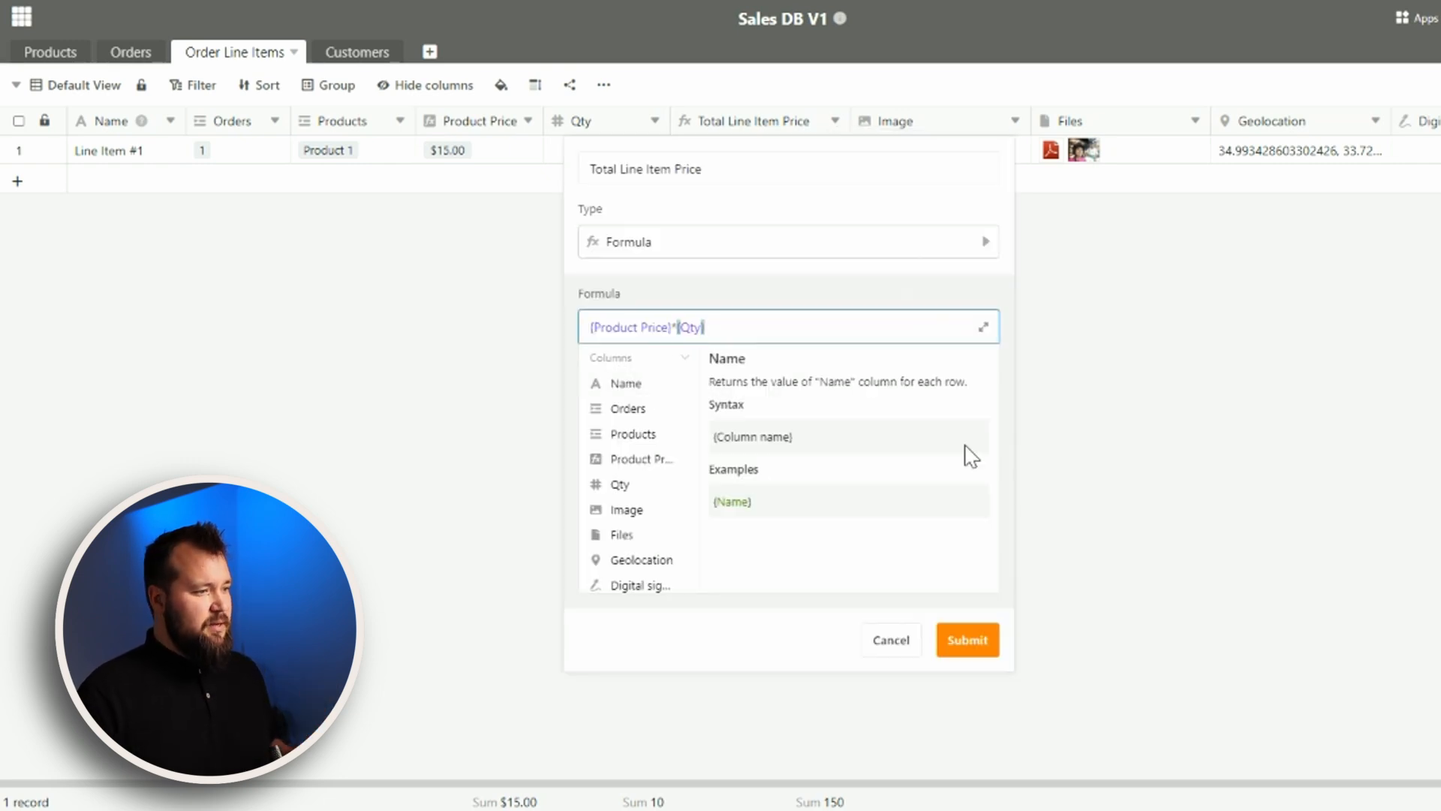
{"action": "left_click_drag", "start_coordinate": [734, 328], "coordinate": [592, 328]}
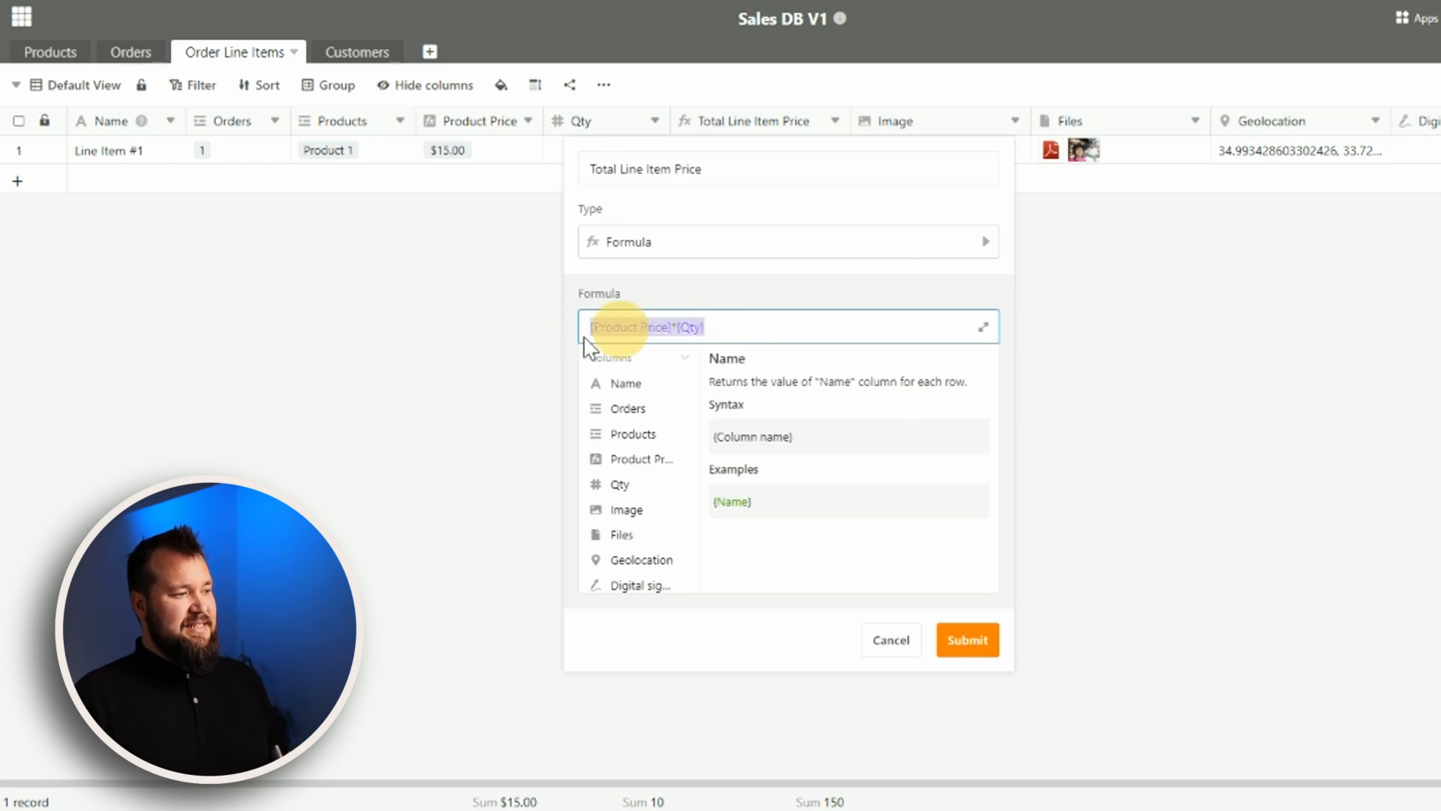
{"action": "left_click", "coordinate": [759, 331]}
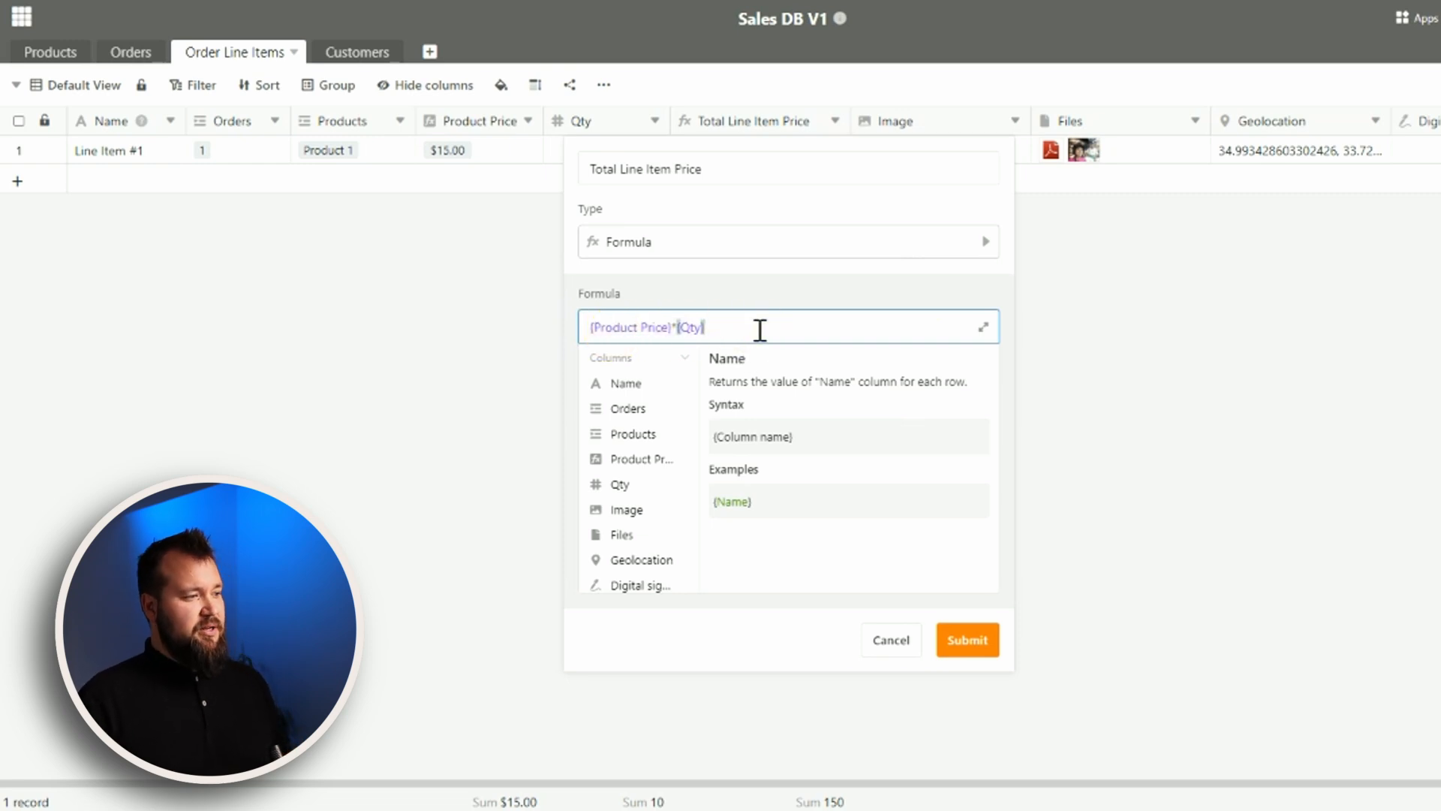
- Replace the formula with a reference to the Product Price column, picked from the suggestions for PRO
{"action": "key", "text": "ctrl+a"}
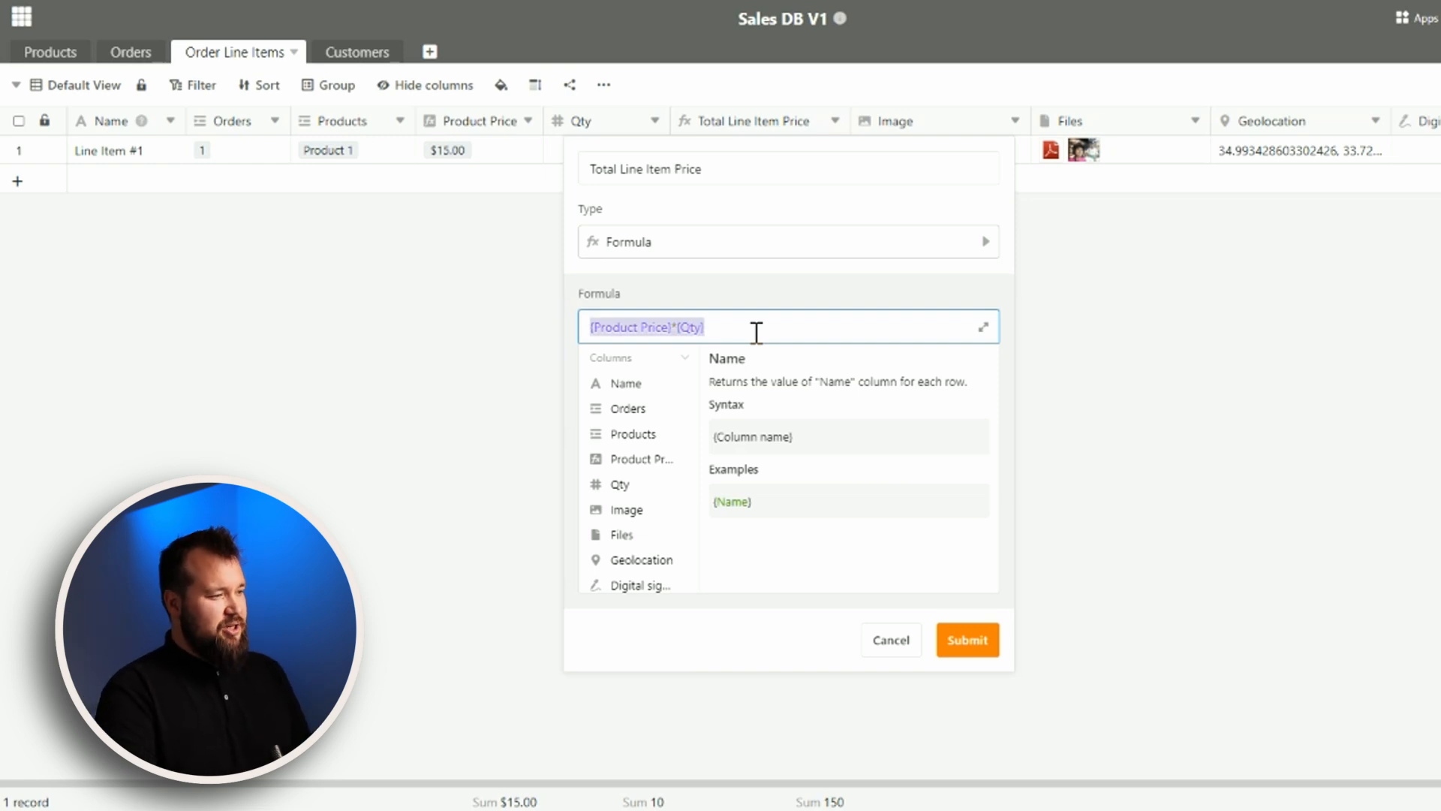
{"action": "type", "text": "PRODU"}
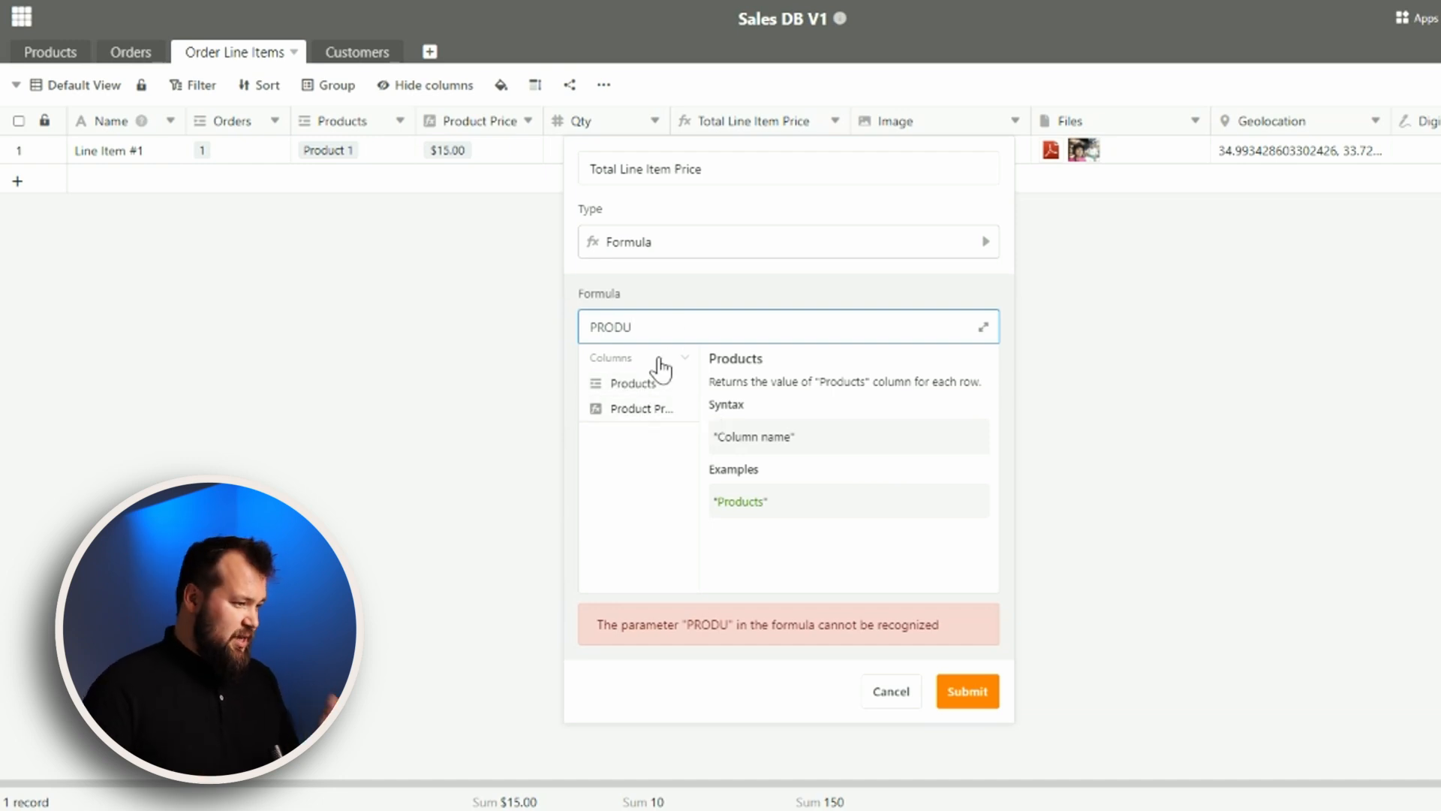
{"action": "left_click", "coordinate": [637, 413]}
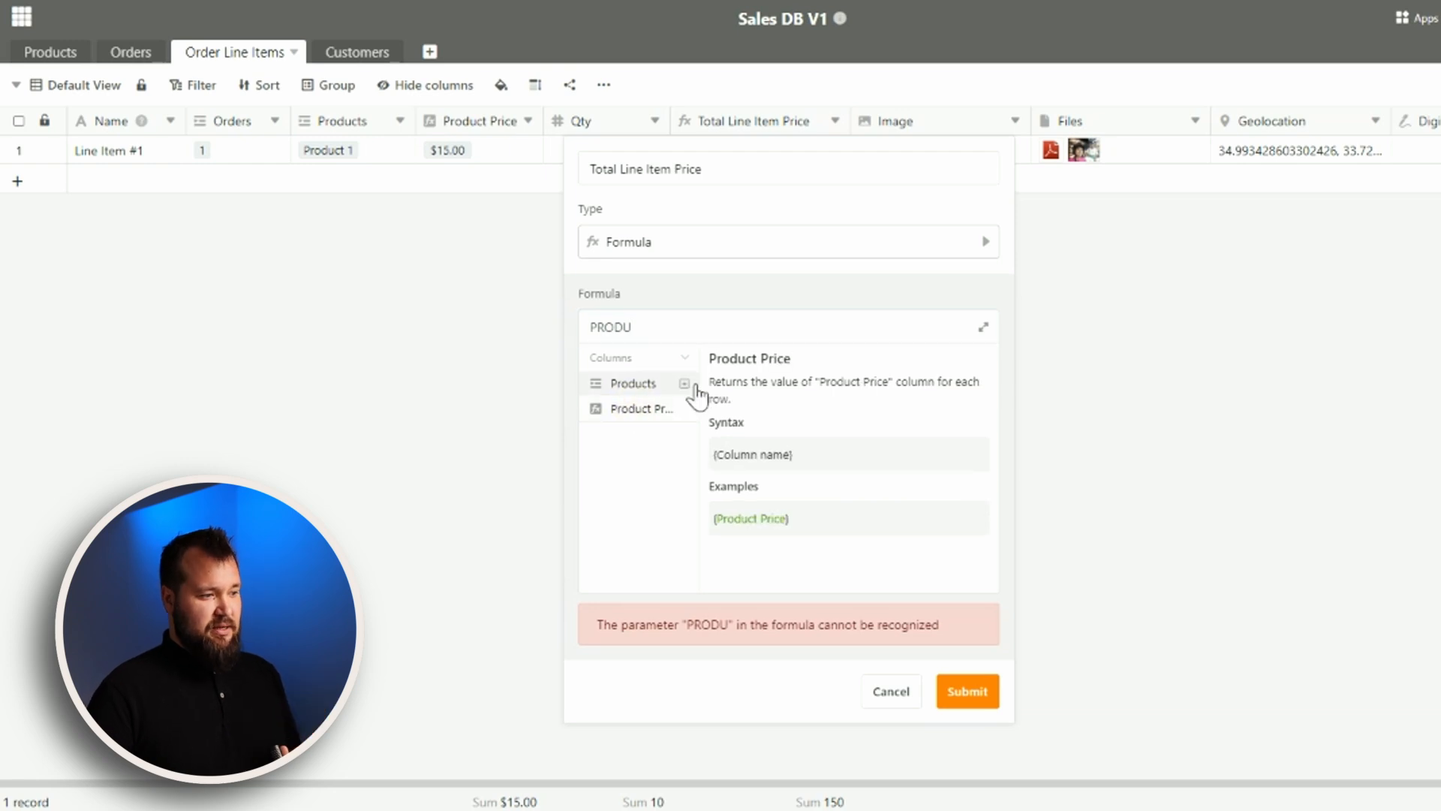
{"action": "double_click", "coordinate": [634, 326]}
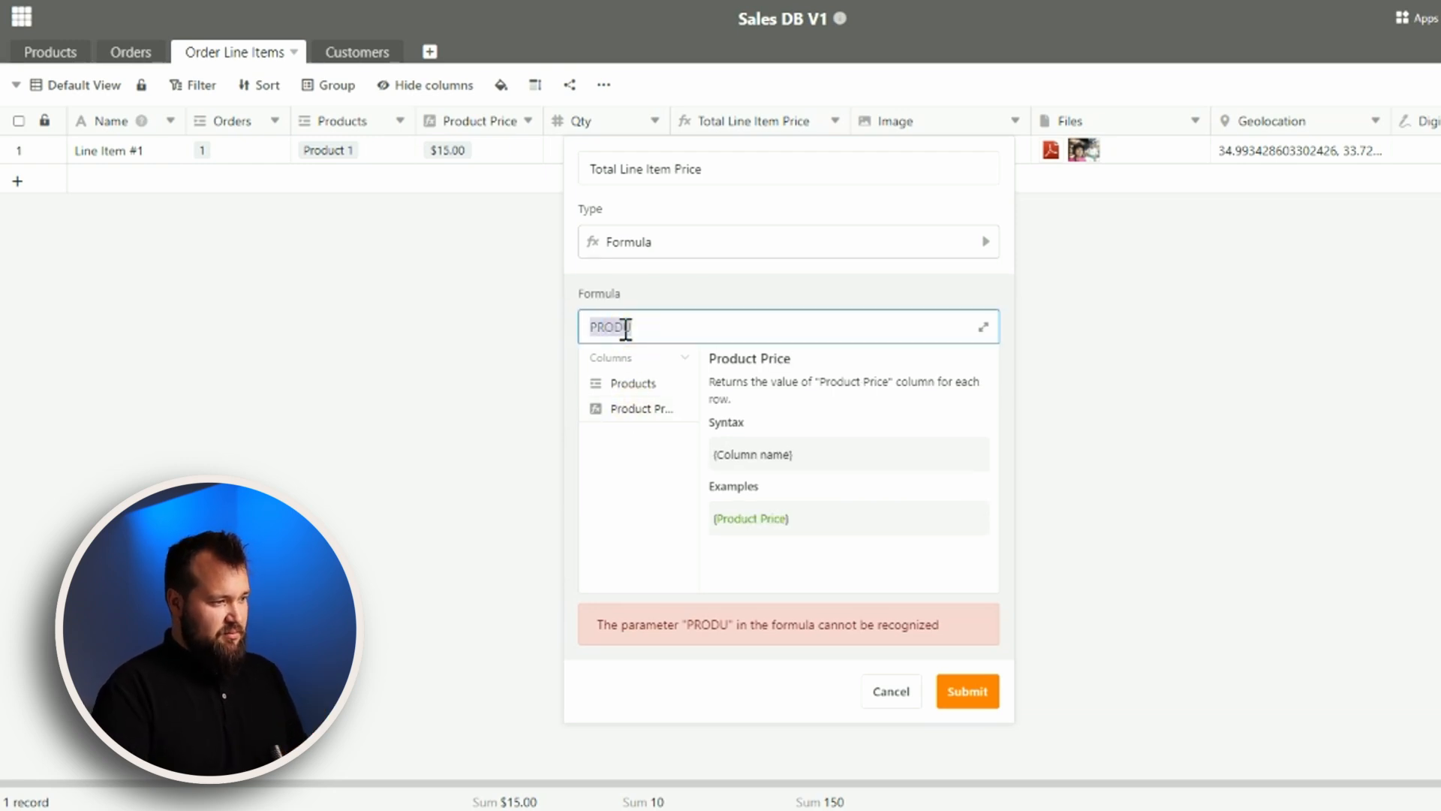
{"action": "key", "text": "BackSpace"}
{"action": "type", "text": "PRO"}
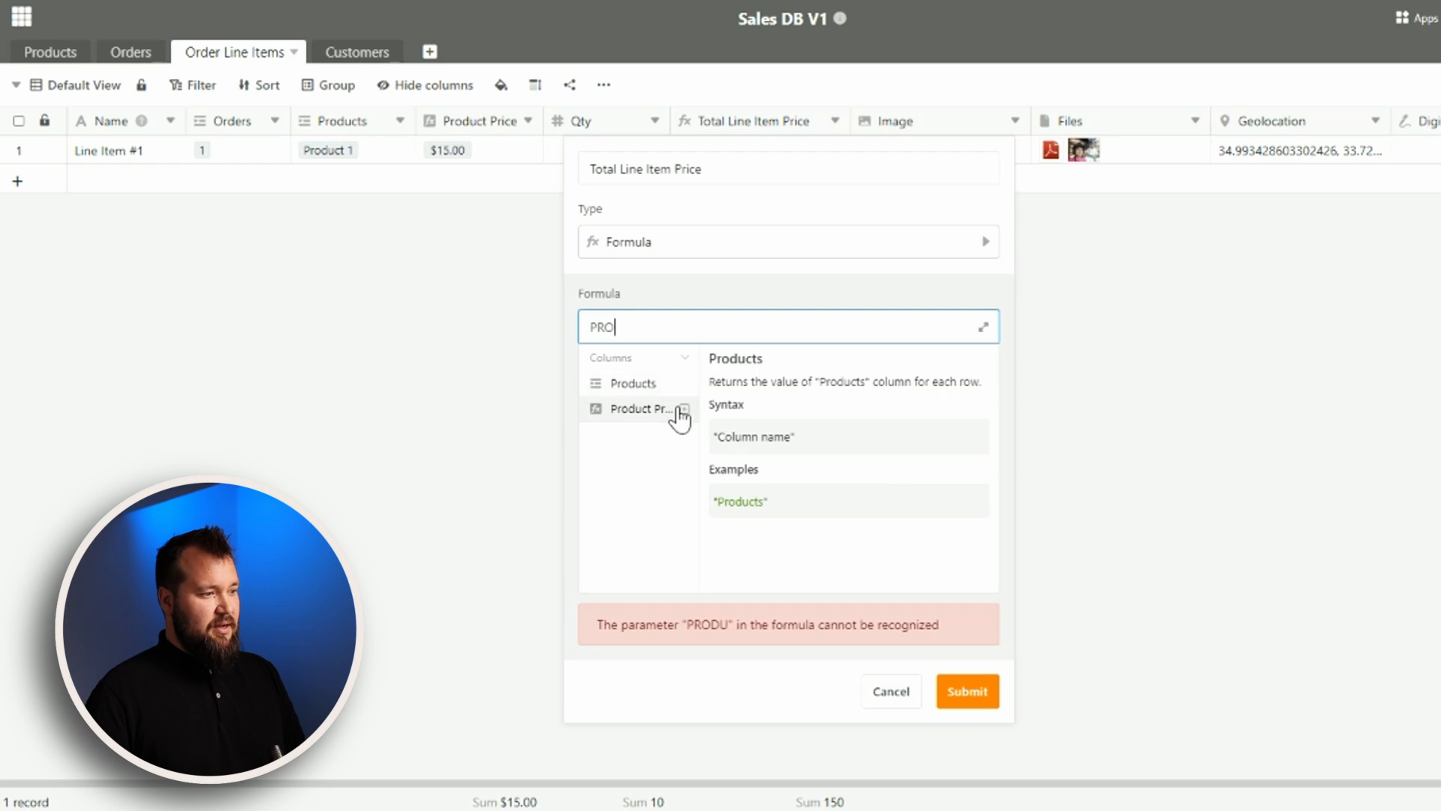
{"action": "left_click", "coordinate": [685, 413]}
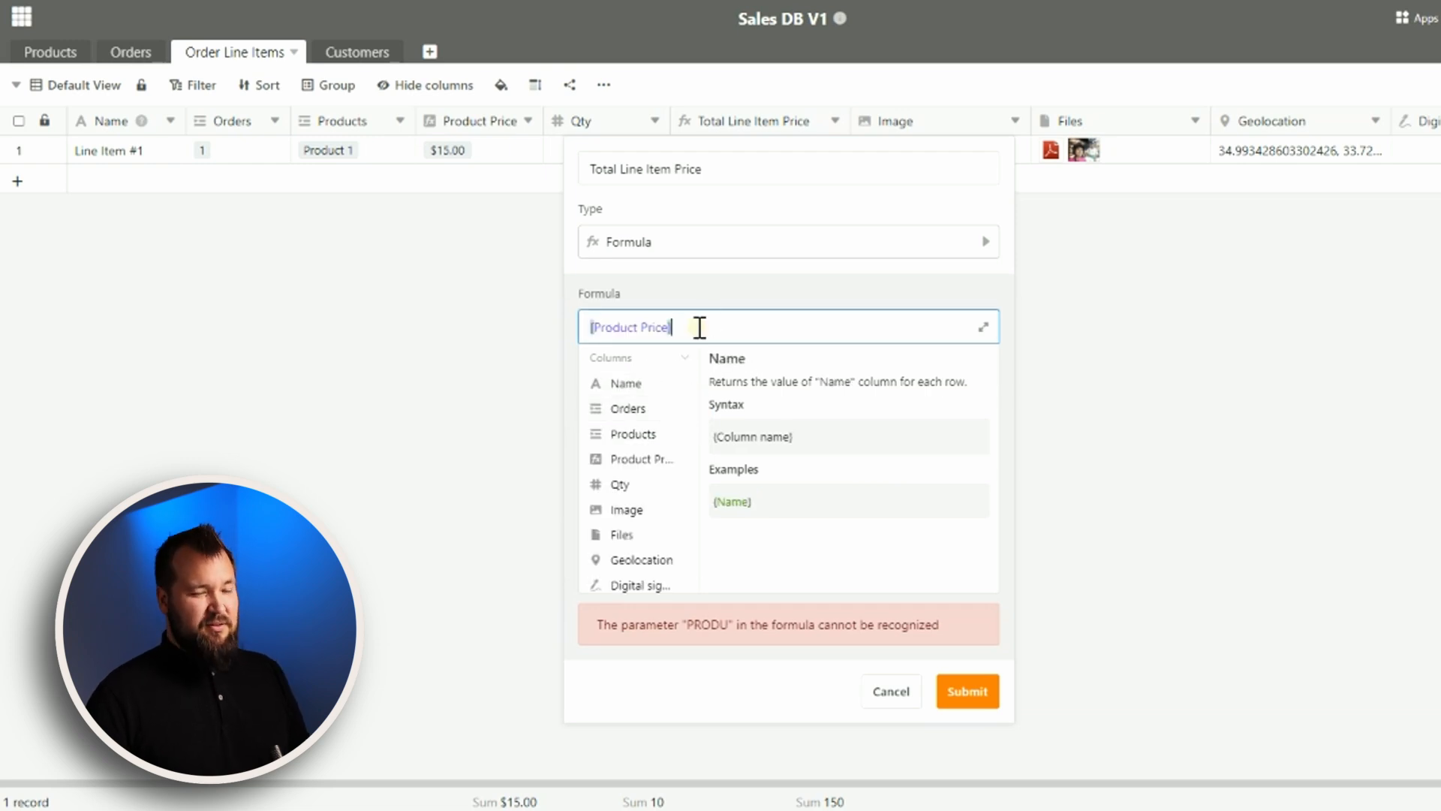
- Try to submit the formula with the column reference written in lower case as {product price}
{"action": "key", "text": "BackSpace"}
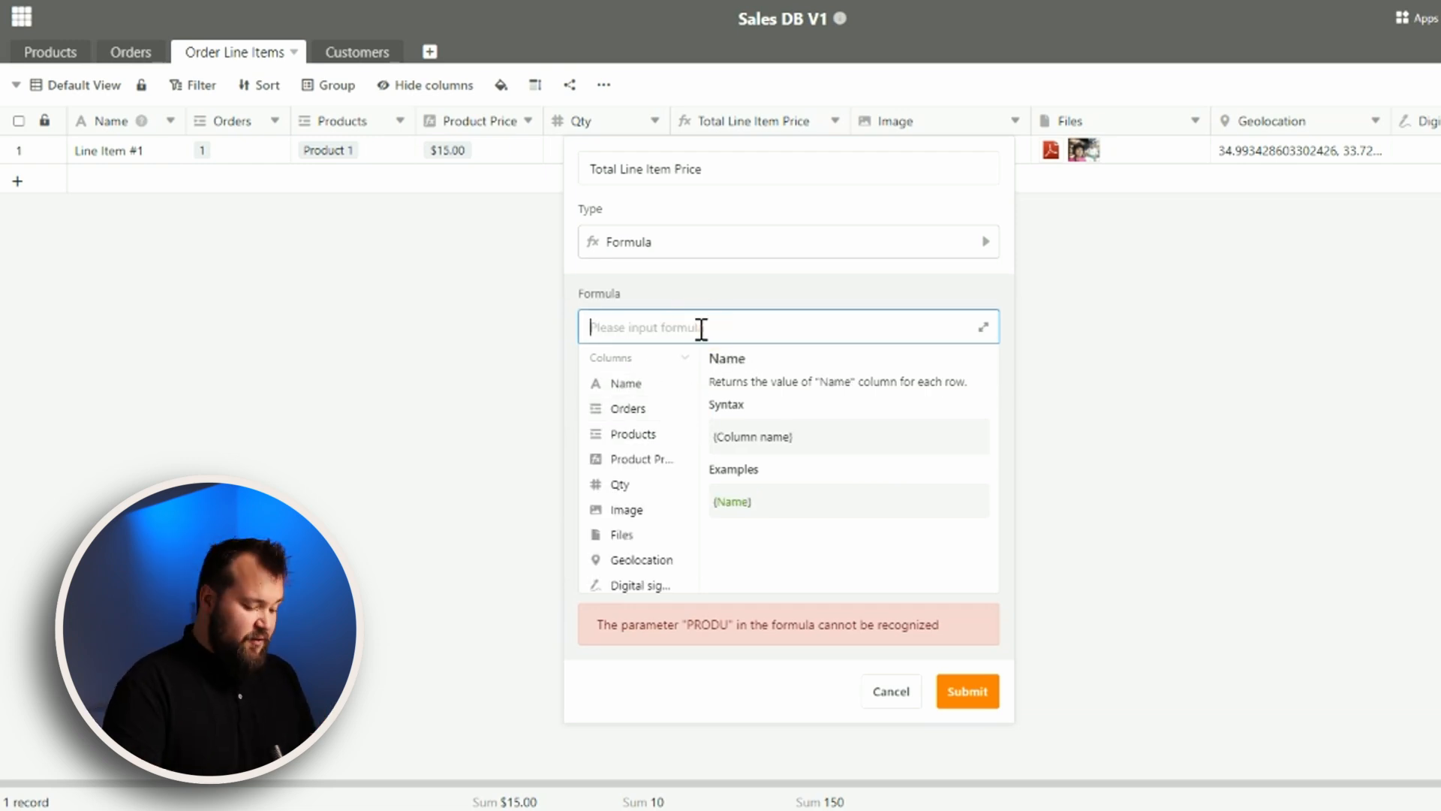
{"action": "key", "text": "ctrl+z"}
{"action": "key", "text": "ctrl+z"}
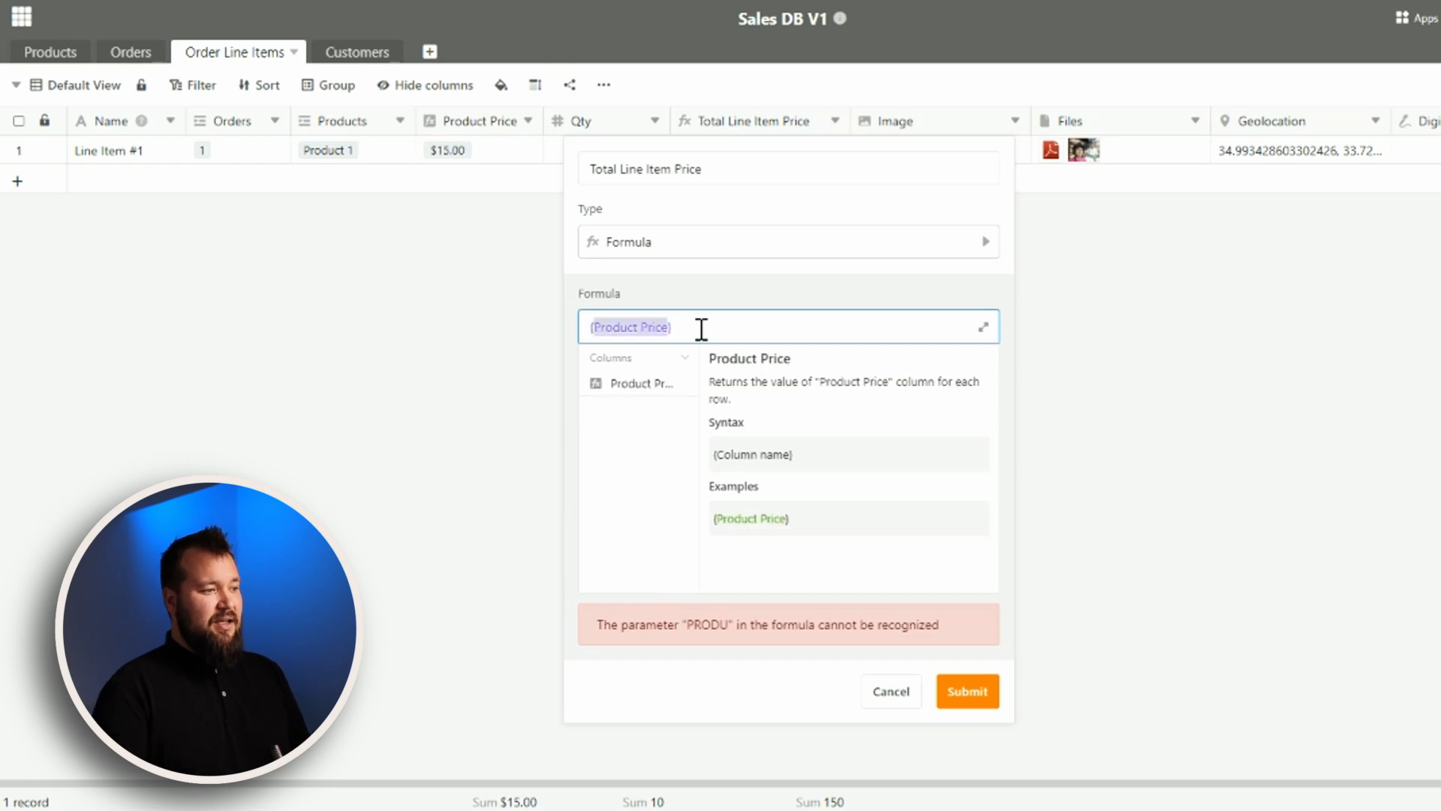
{"action": "type", "text": "product"}
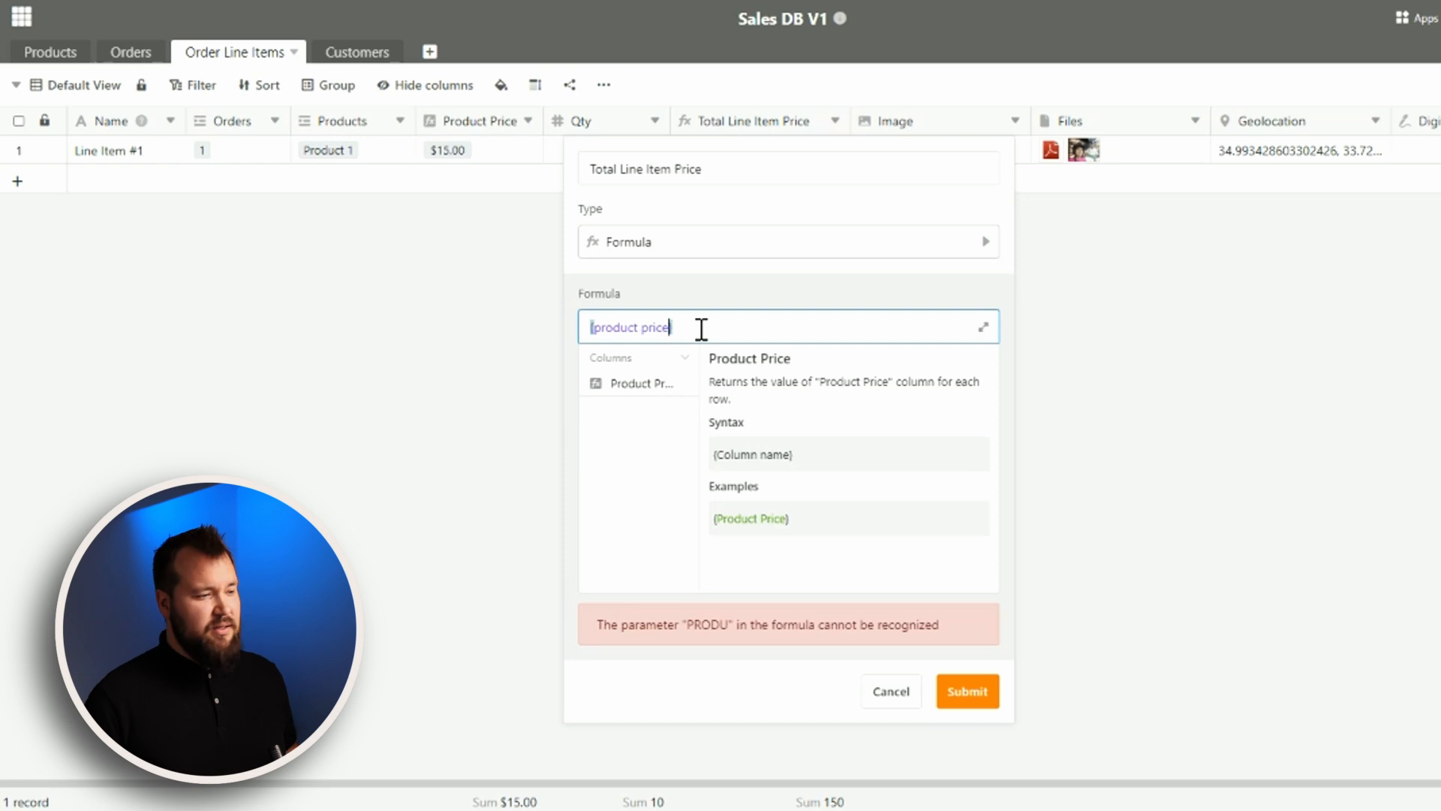
{"action": "left_click", "coordinate": [966, 692]}
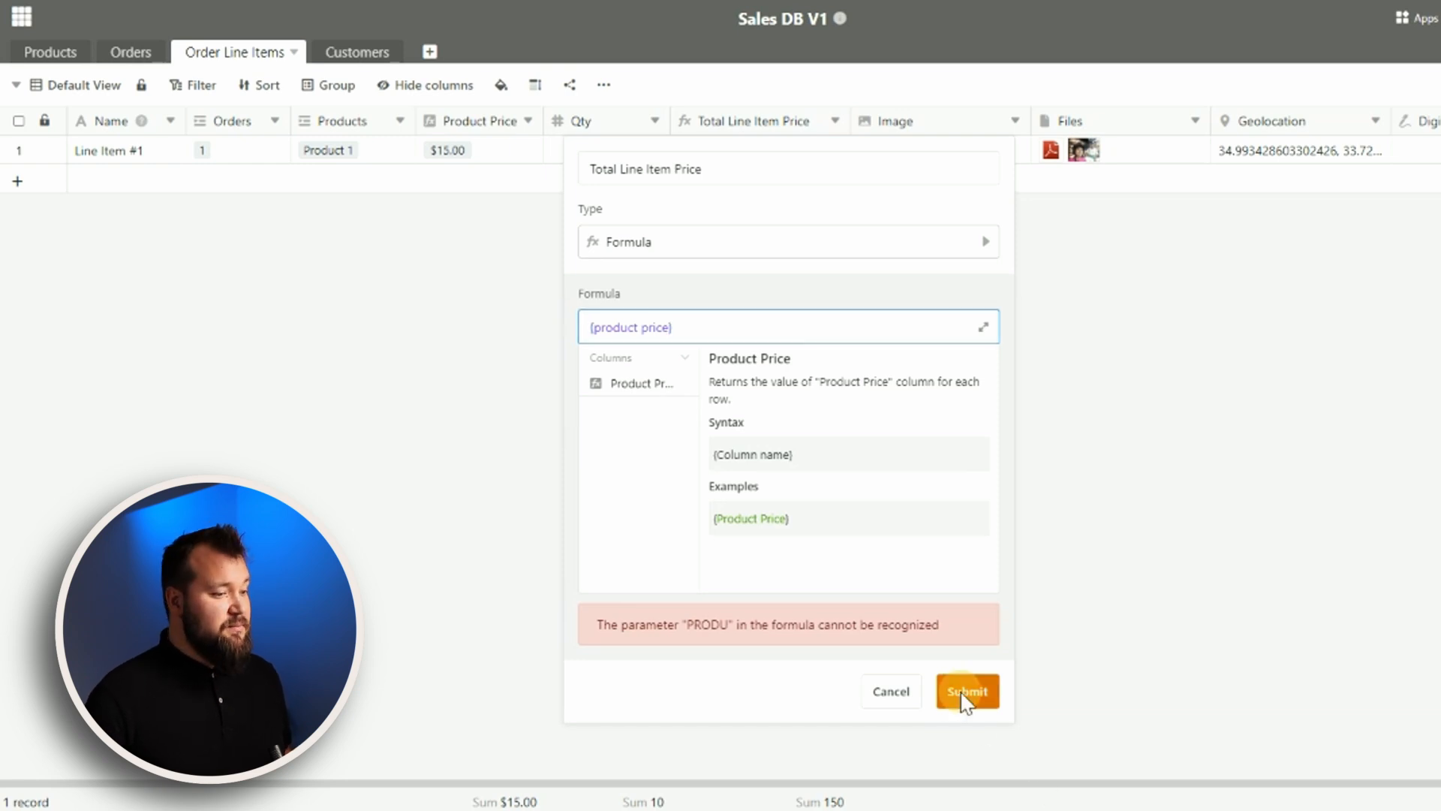
- Correct the capitalization of the column reference so the formula reads {Product Price}
{"action": "left_click", "coordinate": [642, 327]}
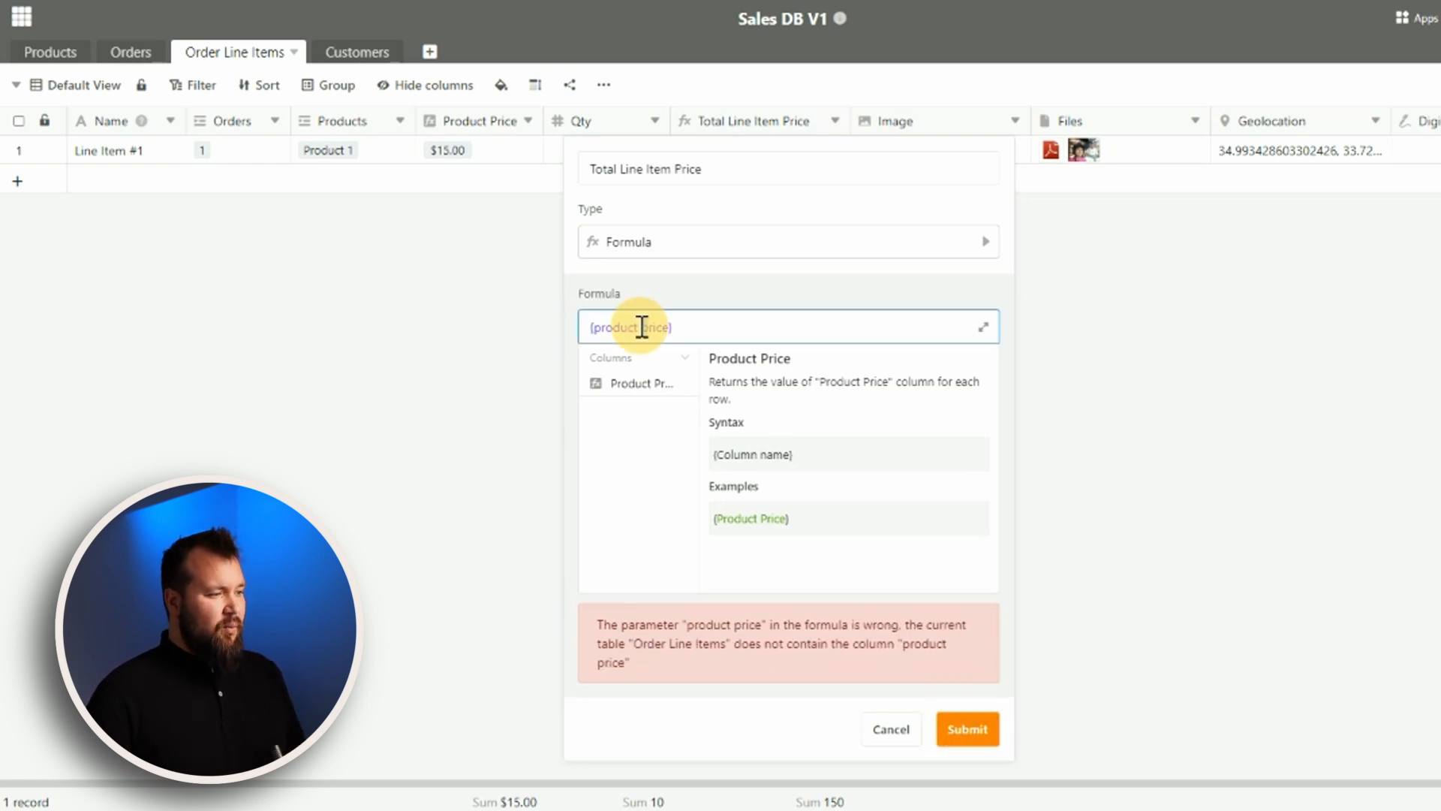
{"action": "type", "text": "P"}
{"action": "key", "text": "ctrl+Left"}
{"action": "key", "text": "ctrl+Left"}
{"action": "key", "text": "Delete"}
{"action": "type", "text": "P"}
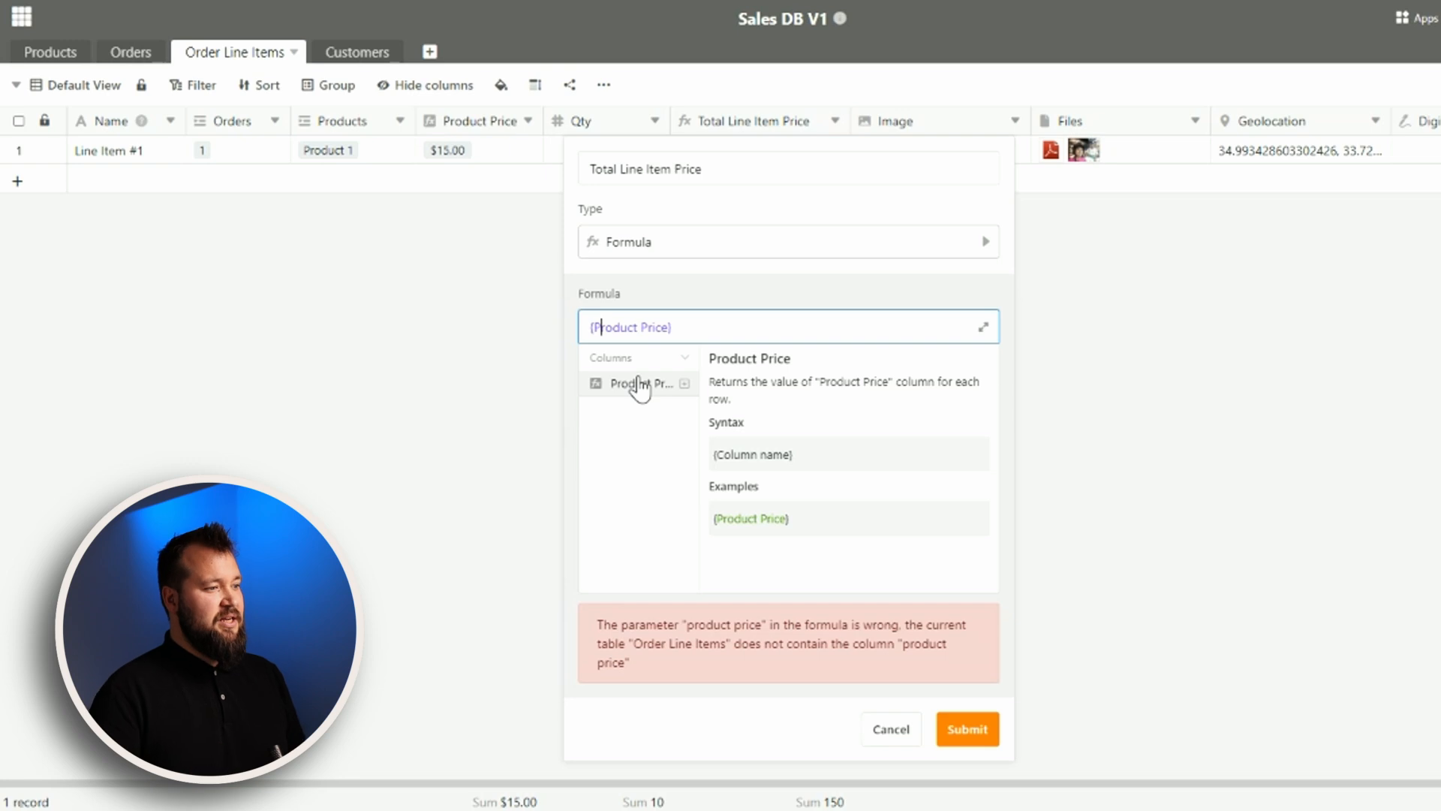
- Clear the whole formula of the Total Line Item Price column
{"action": "left_click", "coordinate": [756, 331]}
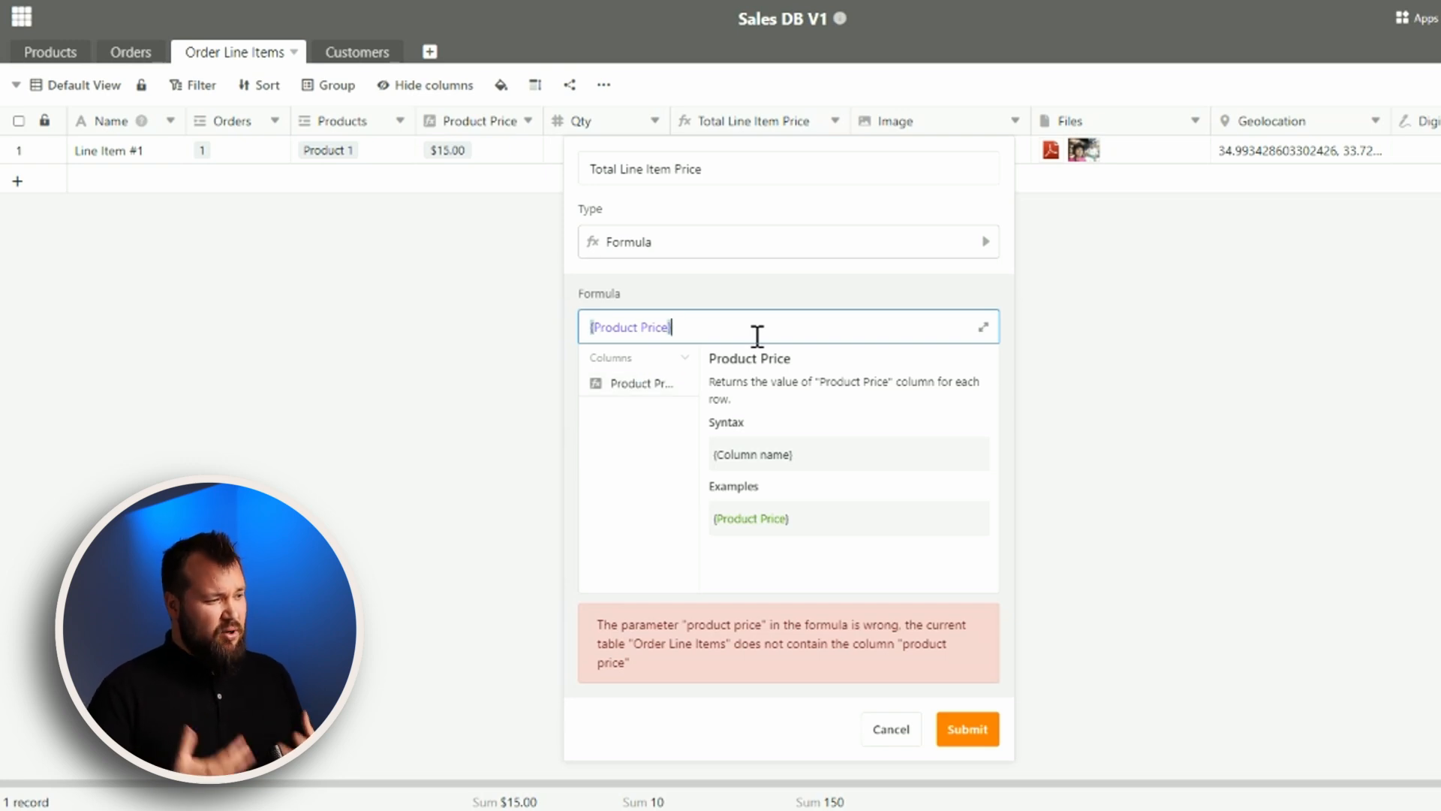
{"action": "left_click", "coordinate": [668, 453]}
{"action": "left_click", "coordinate": [743, 322]}
{"action": "key", "text": "BackSpace"}
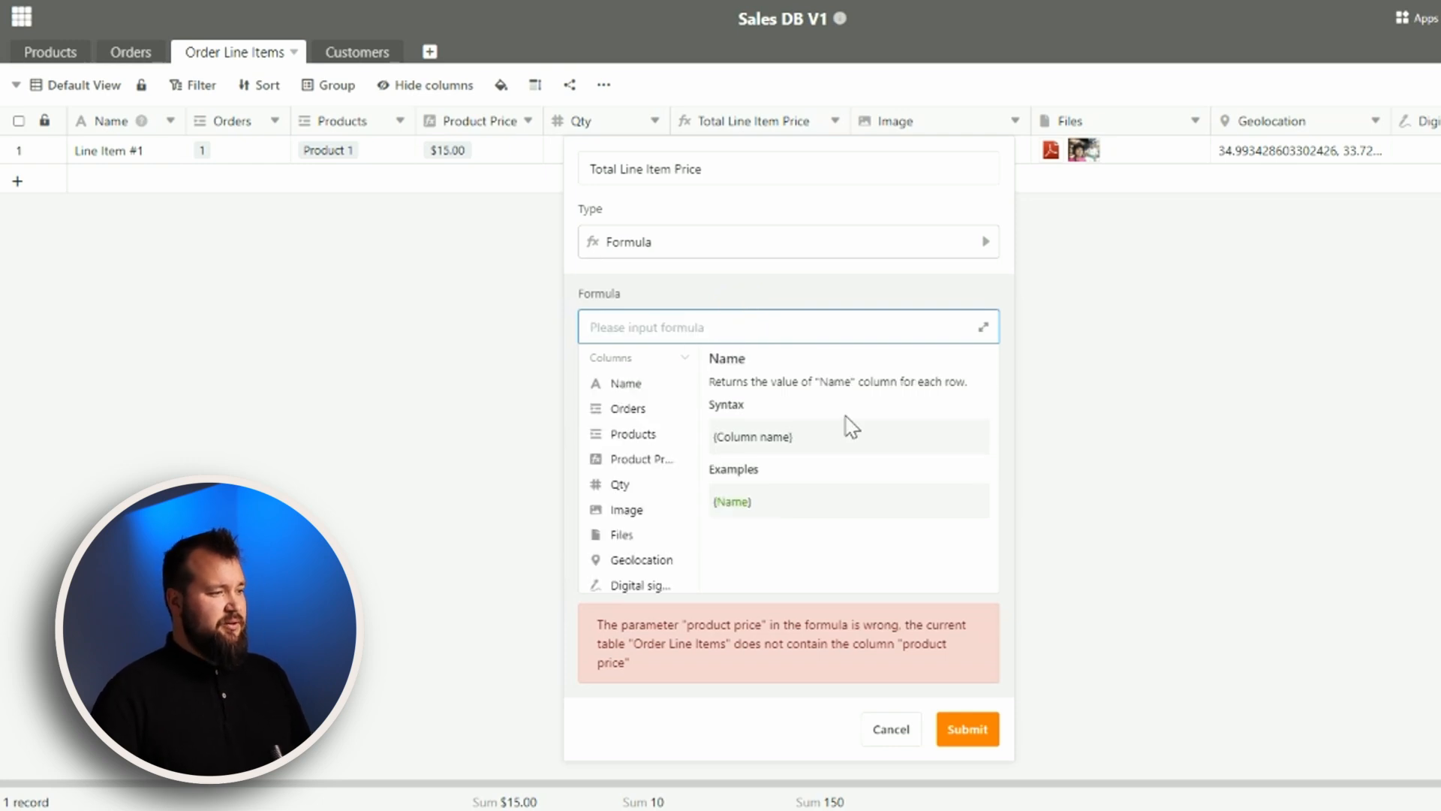
- Examine the formula editor's reference list of columns, linked columns, constants, operators, and text, date, logical, statistics and link functions
{"action": "scroll", "coordinate": [685, 464], "scroll_direction": "down", "scroll_amount": 4}
{"action": "scroll", "coordinate": [687, 460], "scroll_direction": "up", "scroll_amount": 2}
{"action": "scroll", "coordinate": [627, 513], "scroll_direction": "up", "scroll_amount": 3}
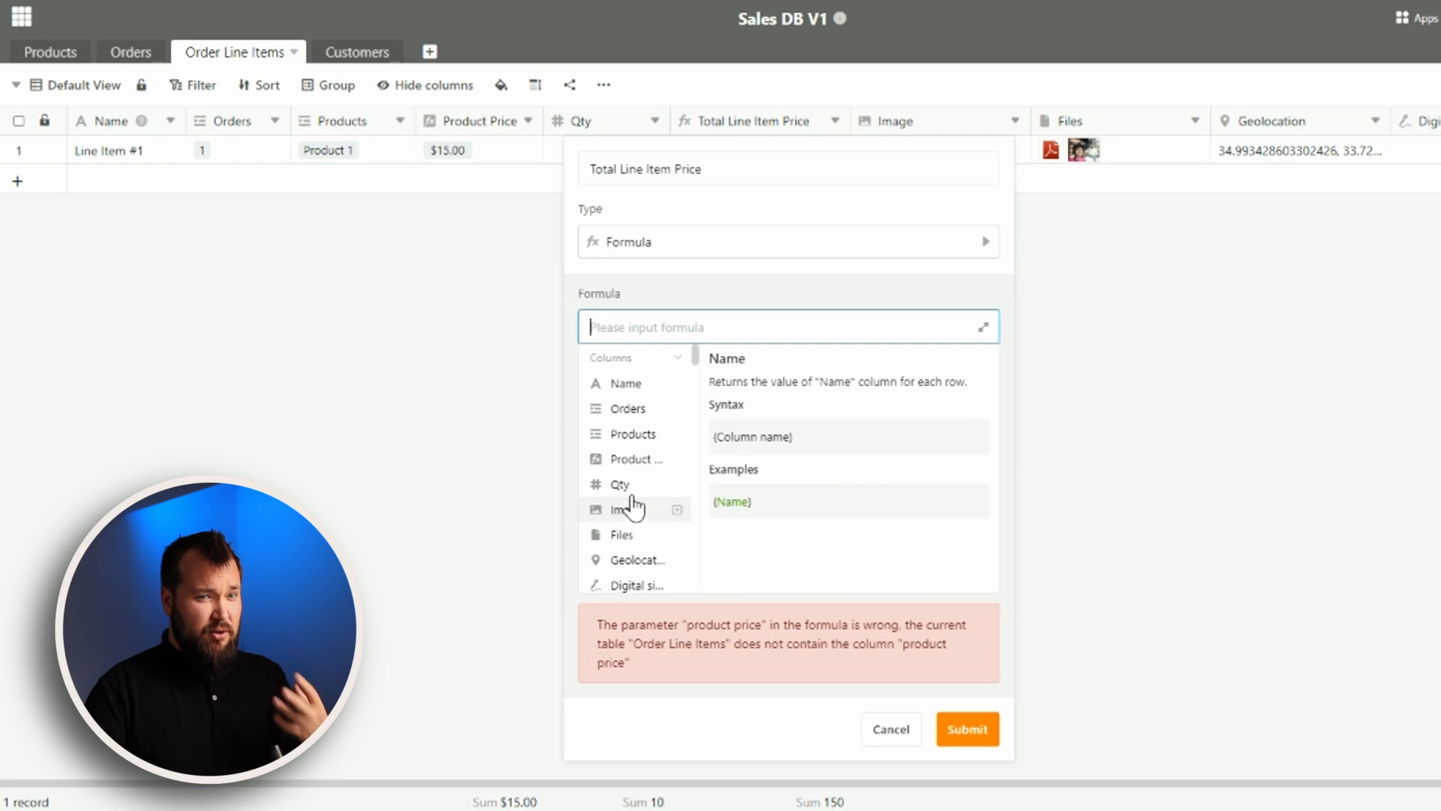
{"action": "scroll", "coordinate": [629, 513], "scroll_direction": "down", "scroll_amount": 3}
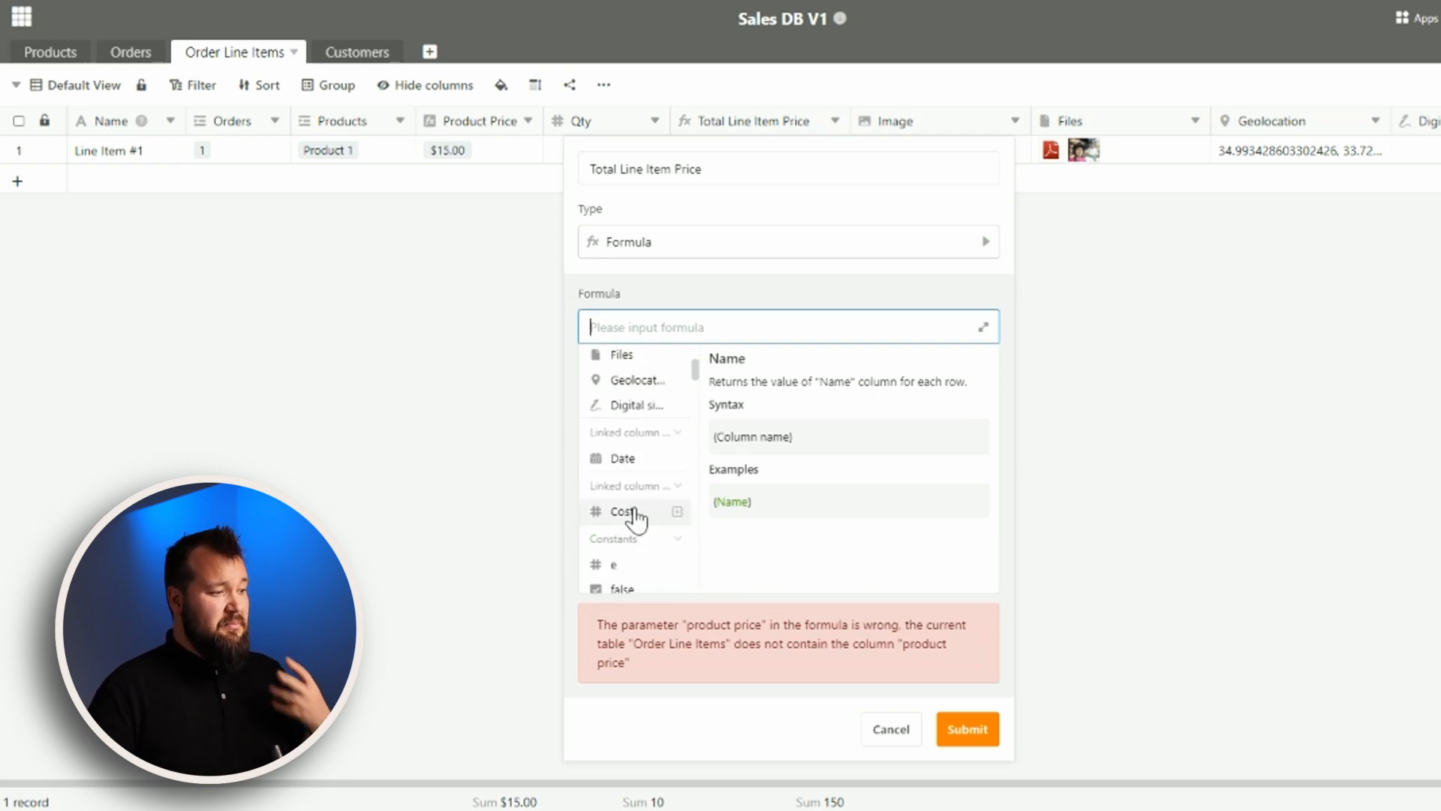
{"action": "scroll", "coordinate": [635, 518], "scroll_direction": "down", "scroll_amount": 3}
{"action": "scroll", "coordinate": [653, 469], "scroll_direction": "up", "scroll_amount": 2}
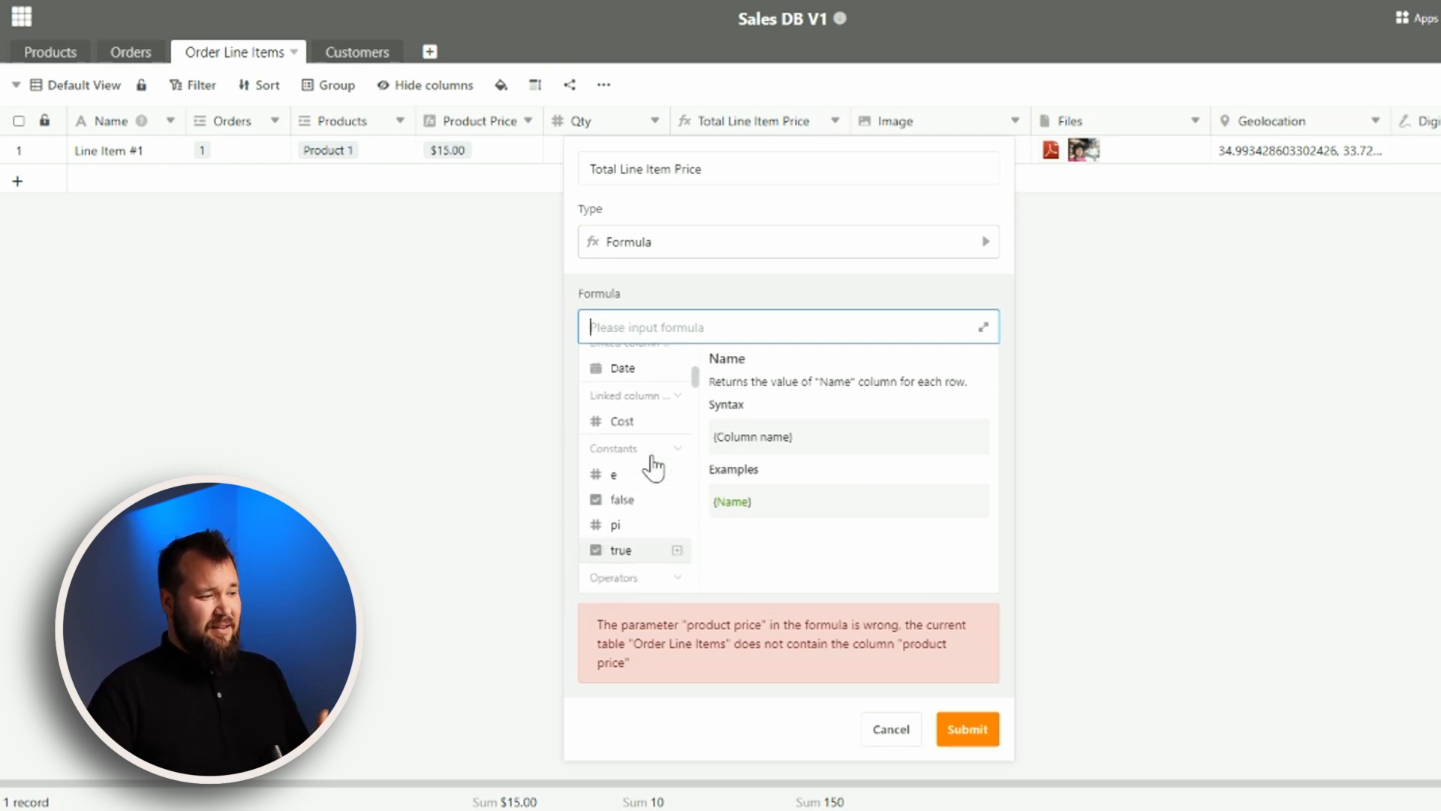
{"action": "scroll", "coordinate": [655, 465], "scroll_direction": "down", "scroll_amount": 3}
{"action": "scroll", "coordinate": [655, 461], "scroll_direction": "down", "scroll_amount": 8}
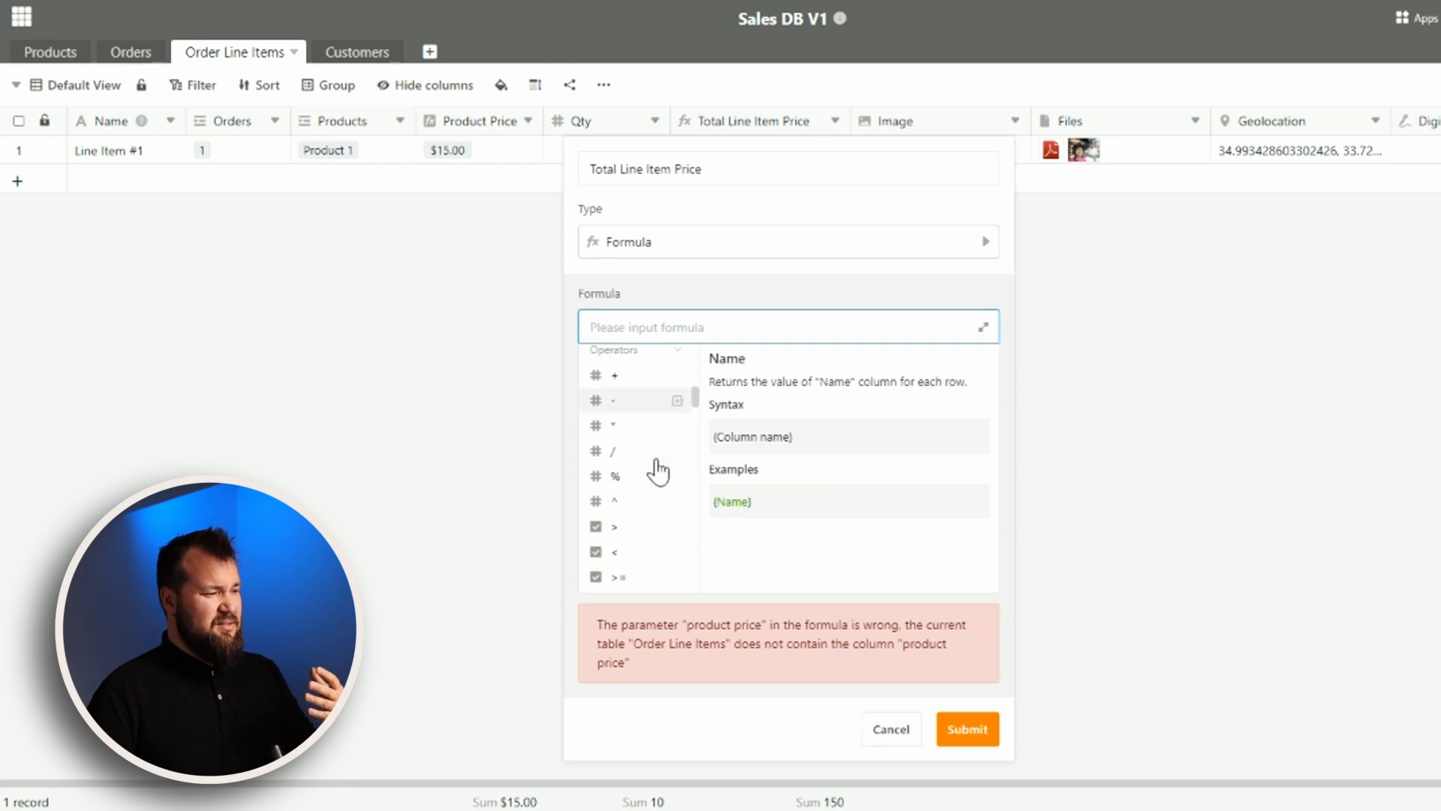
{"action": "scroll", "coordinate": [655, 466], "scroll_direction": "down", "scroll_amount": 4}
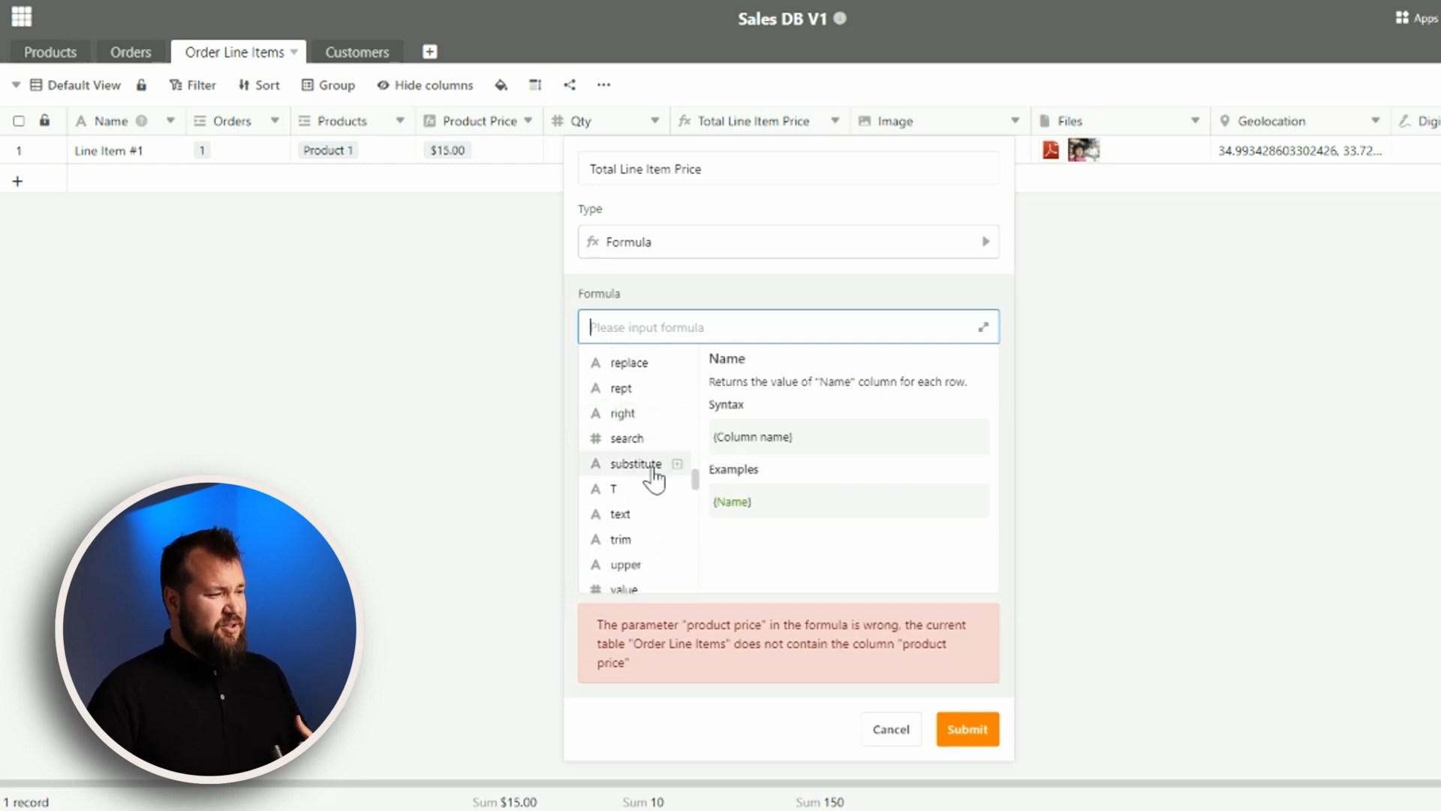
{"action": "scroll", "coordinate": [653, 486], "scroll_direction": "up", "scroll_amount": 2}
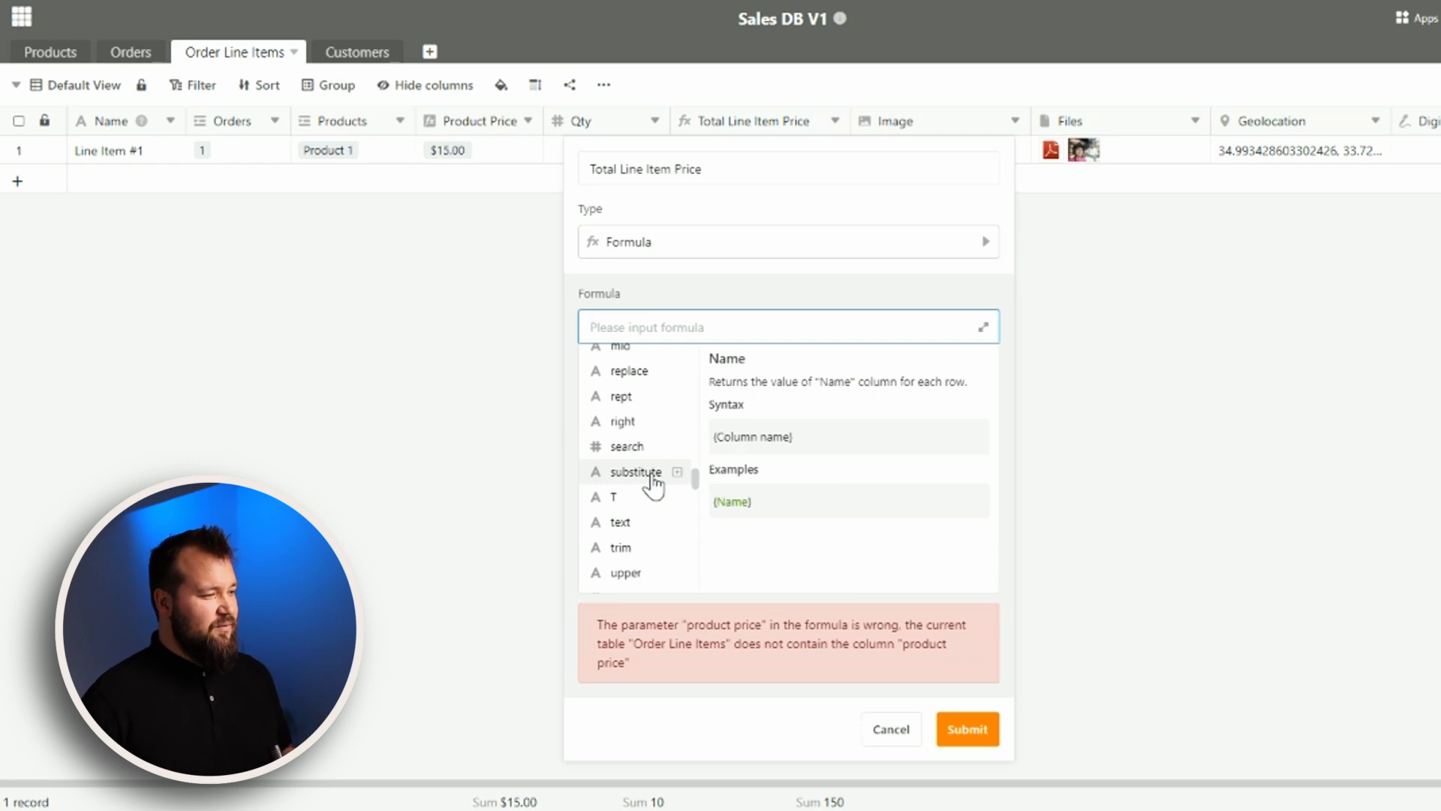
{"action": "scroll", "coordinate": [668, 435], "scroll_direction": "down", "scroll_amount": 5}
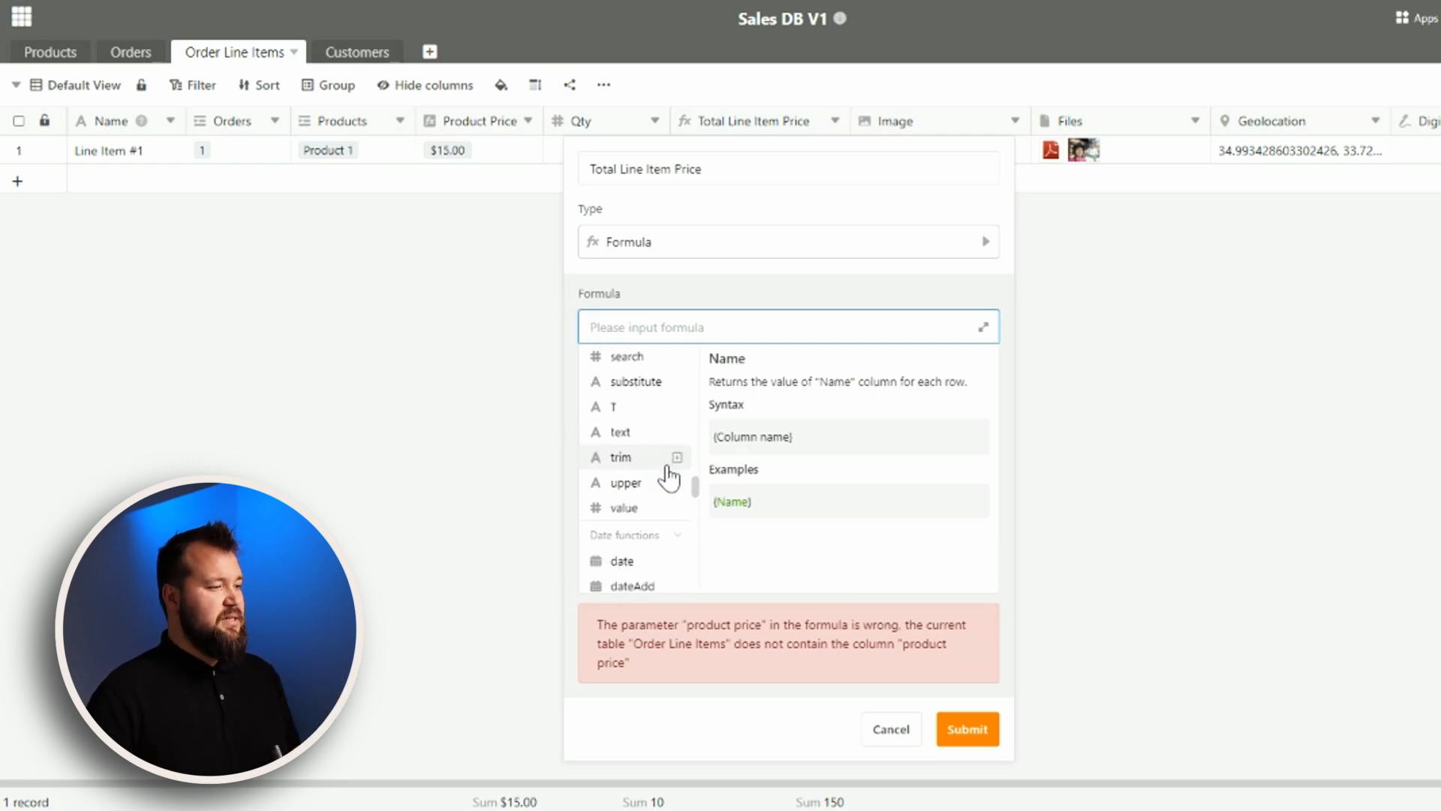
{"action": "scroll", "coordinate": [666, 426], "scroll_direction": "down", "scroll_amount": 7}
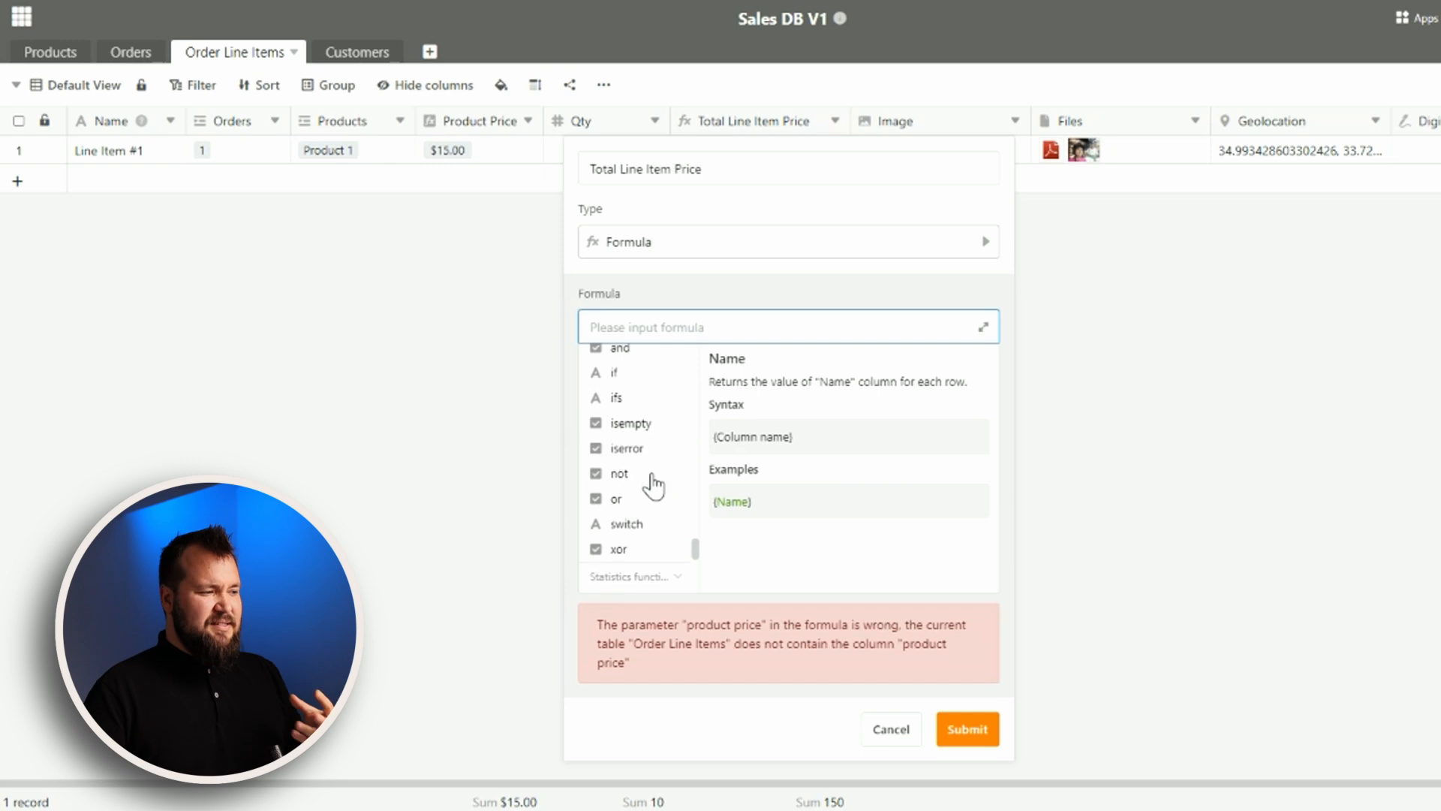
{"action": "scroll", "coordinate": [645, 465], "scroll_direction": "down", "scroll_amount": 3}
{"action": "scroll", "coordinate": [645, 478], "scroll_direction": "up", "scroll_amount": 3}
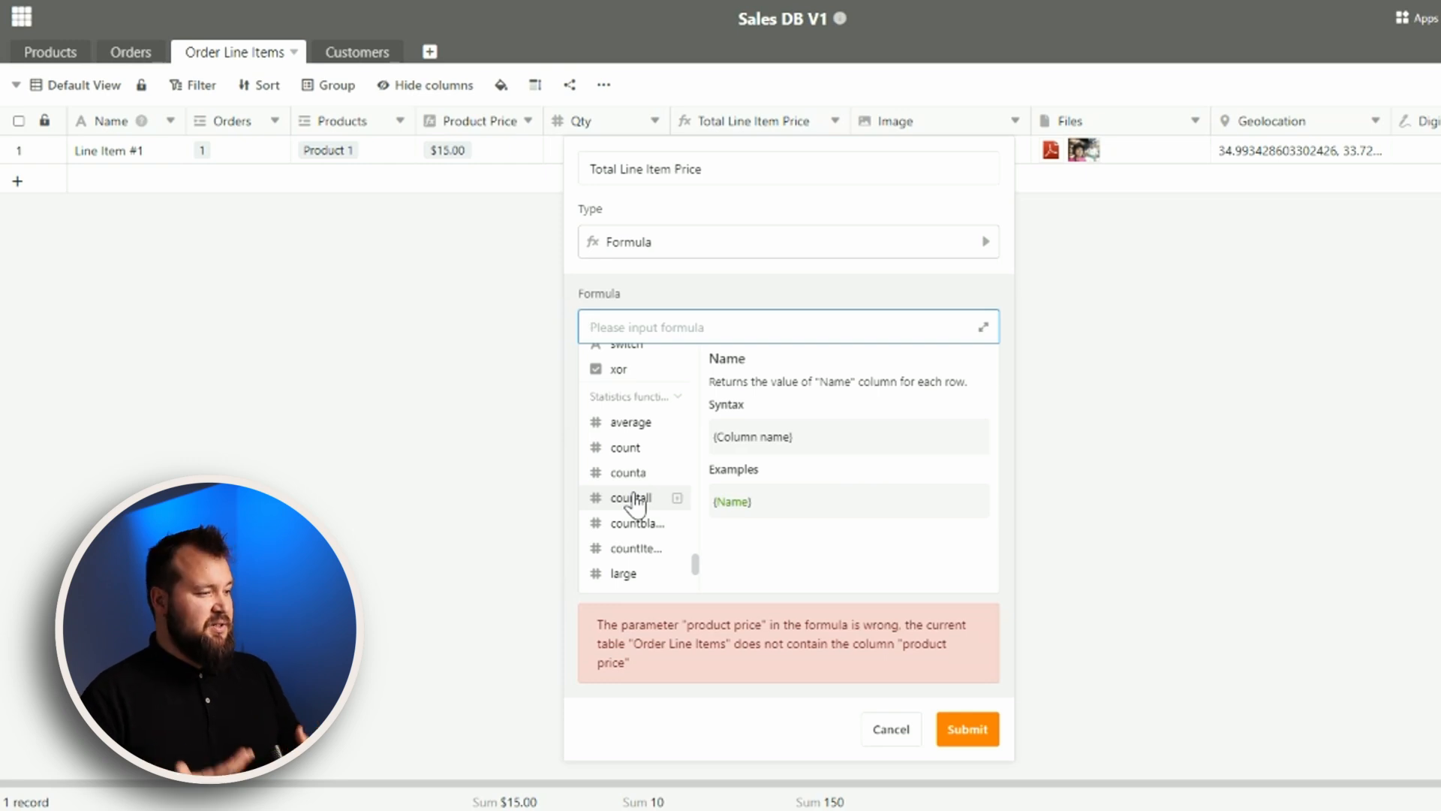
{"action": "scroll", "coordinate": [635, 501], "scroll_direction": "down", "scroll_amount": 3}
{"action": "scroll", "coordinate": [653, 442], "scroll_direction": "up", "scroll_amount": 3}
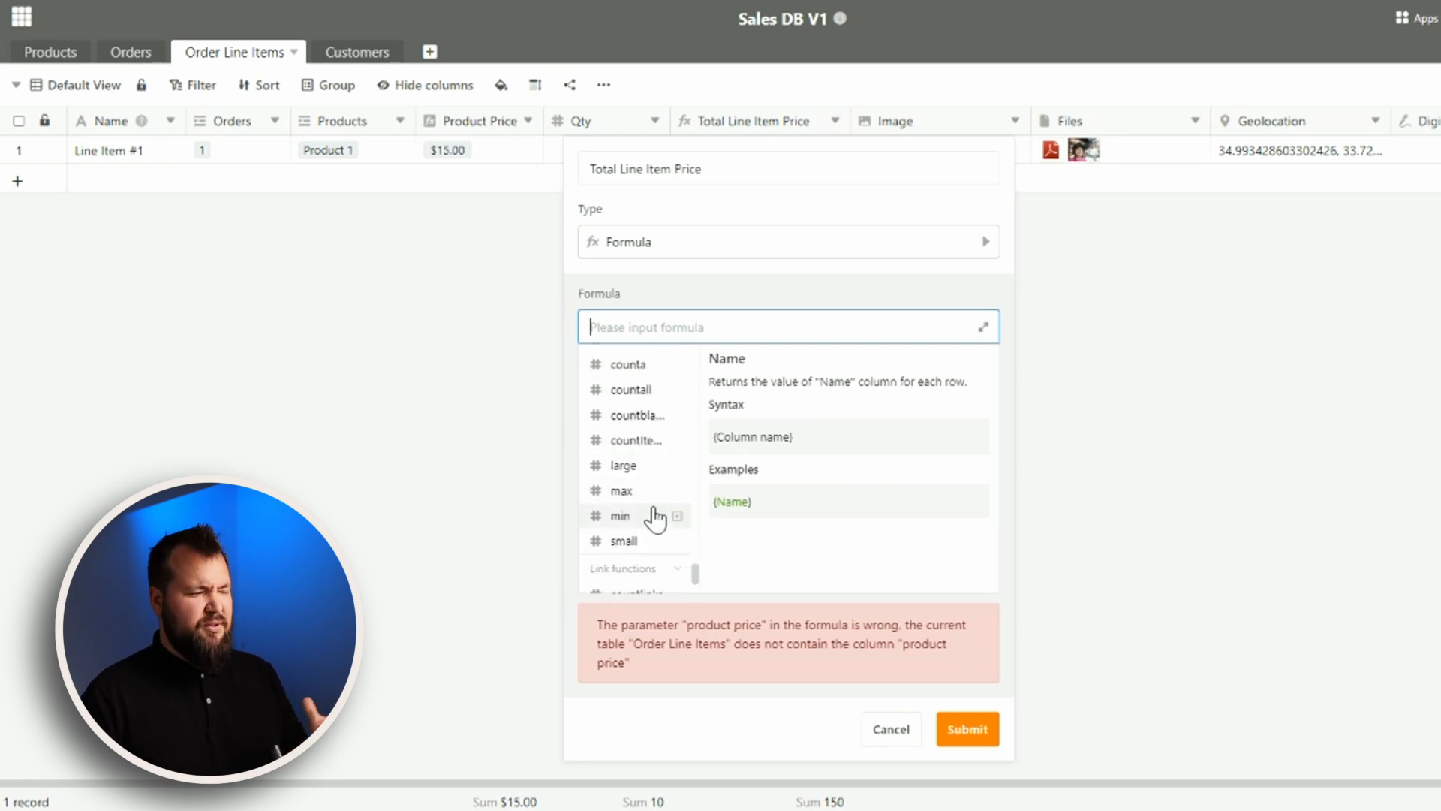
{"action": "scroll", "coordinate": [650, 502], "scroll_direction": "up", "scroll_amount": 5}
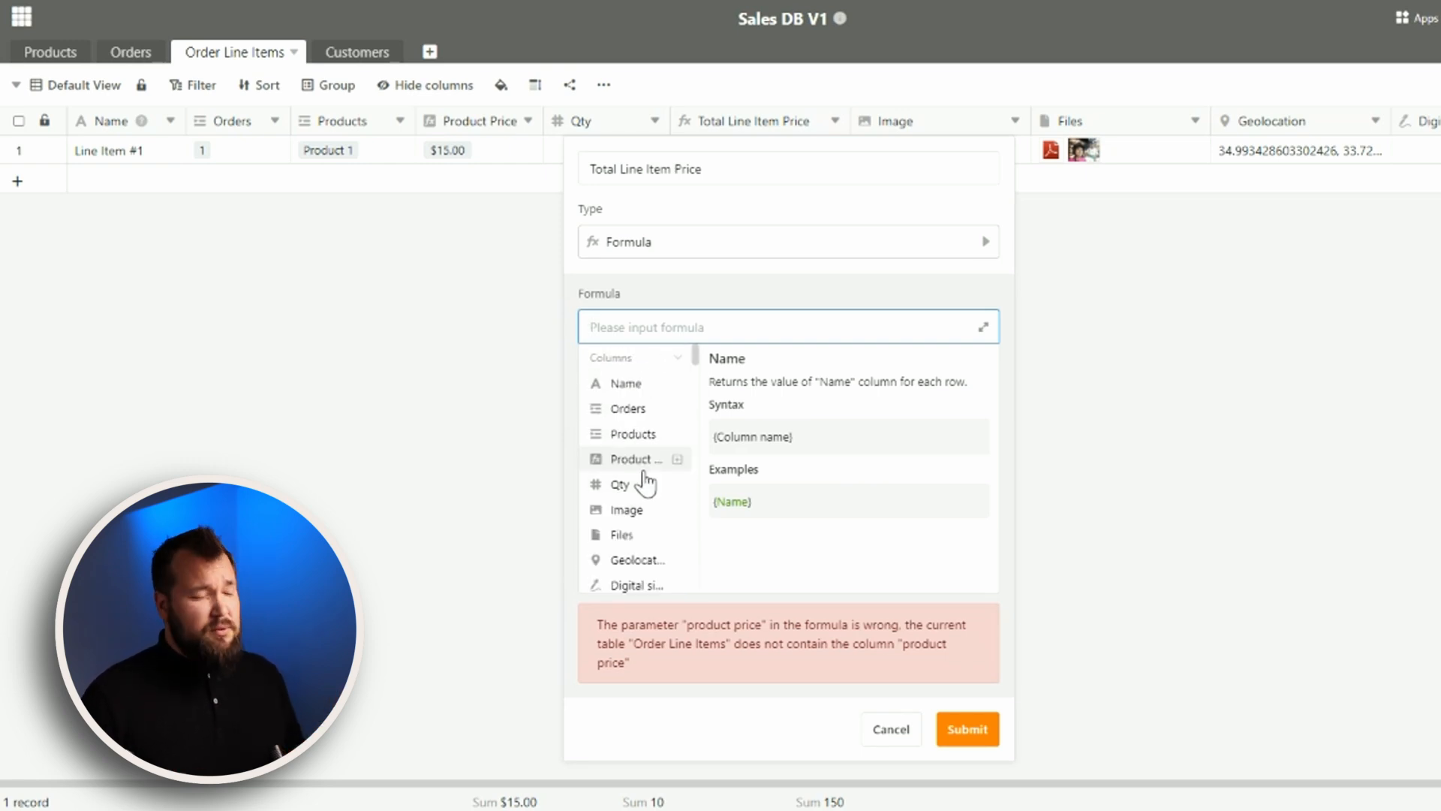